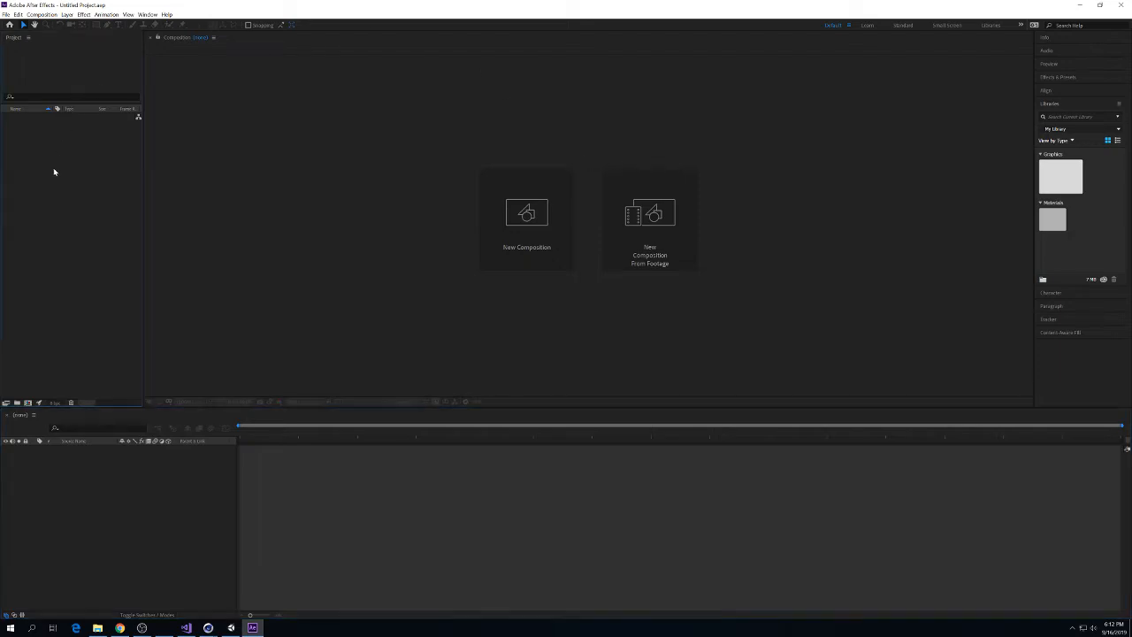
Import the cube render frames from the cube render folder on the Data (D:) drive as a PNG sequence.
click(5, 14)
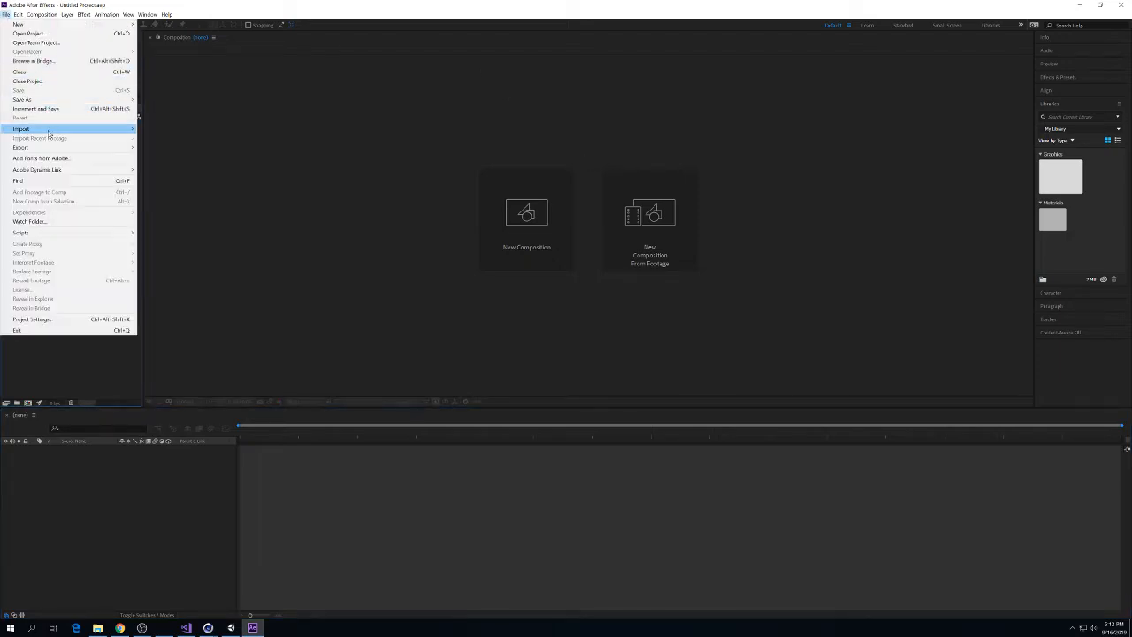
mouse_move(89, 129)
click(154, 130)
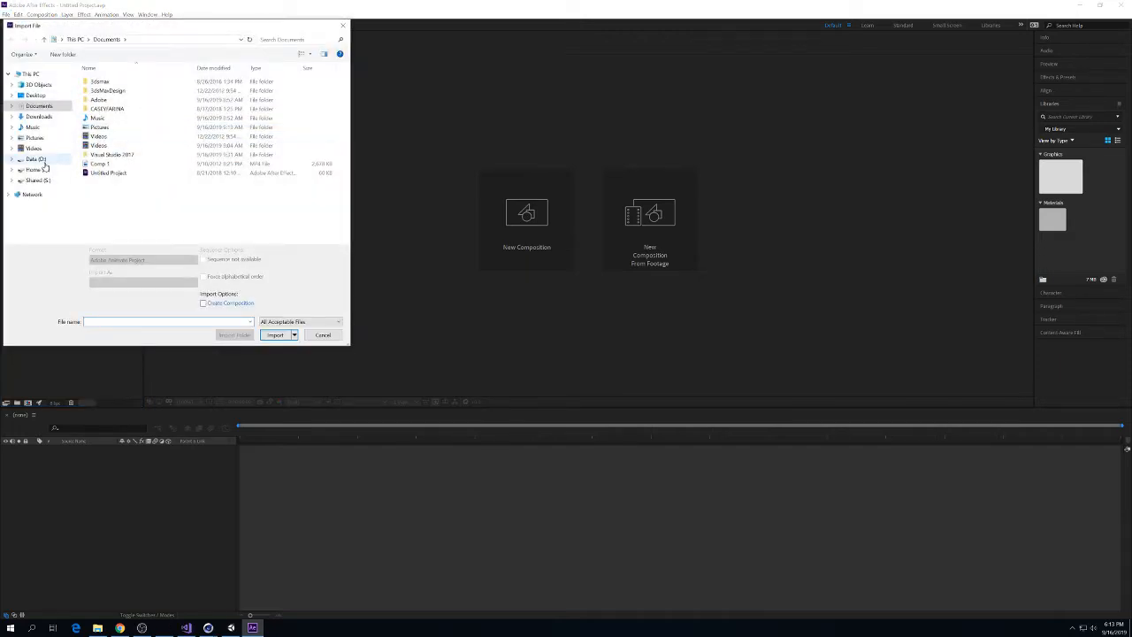
click(40, 160)
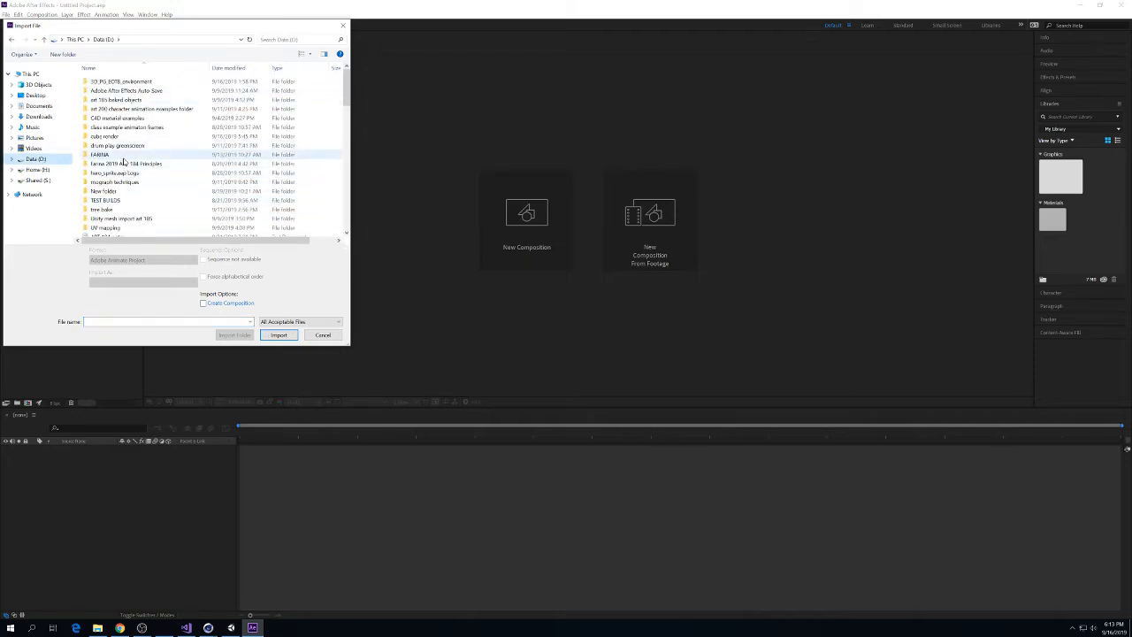
scroll(124, 162, down, 1)
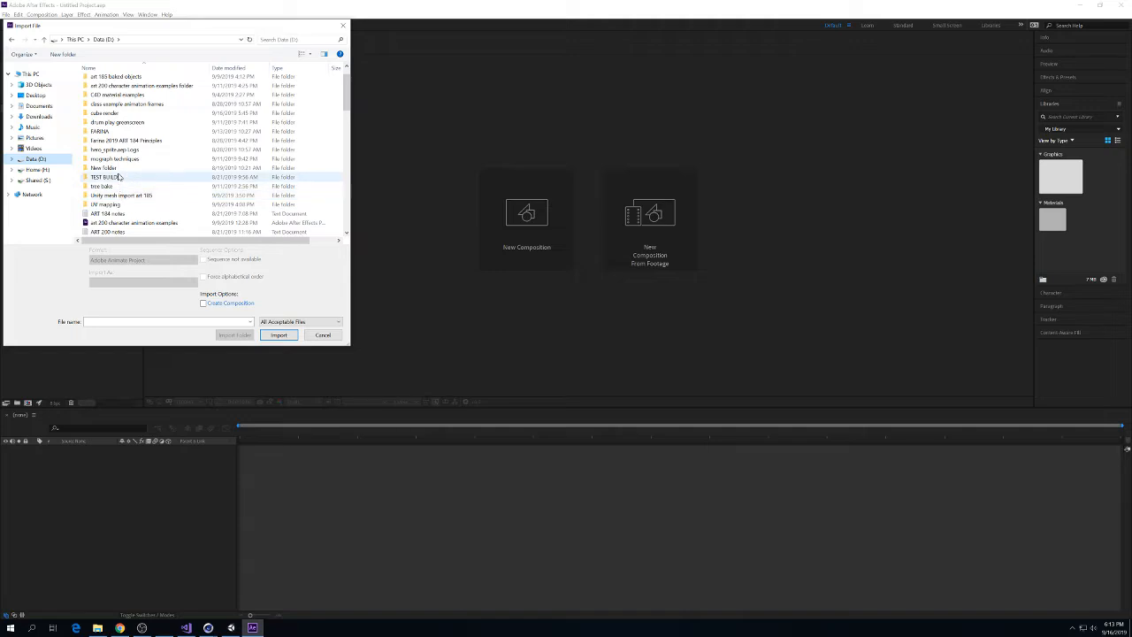
scroll(120, 177, up, 1)
double_click(115, 137)
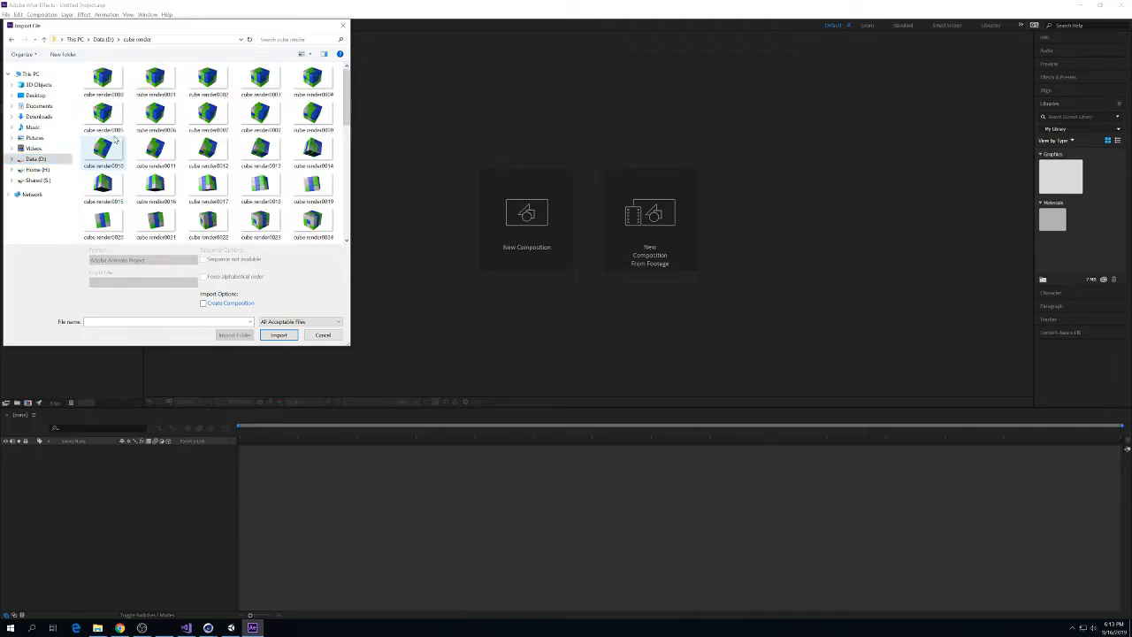
click(152, 84)
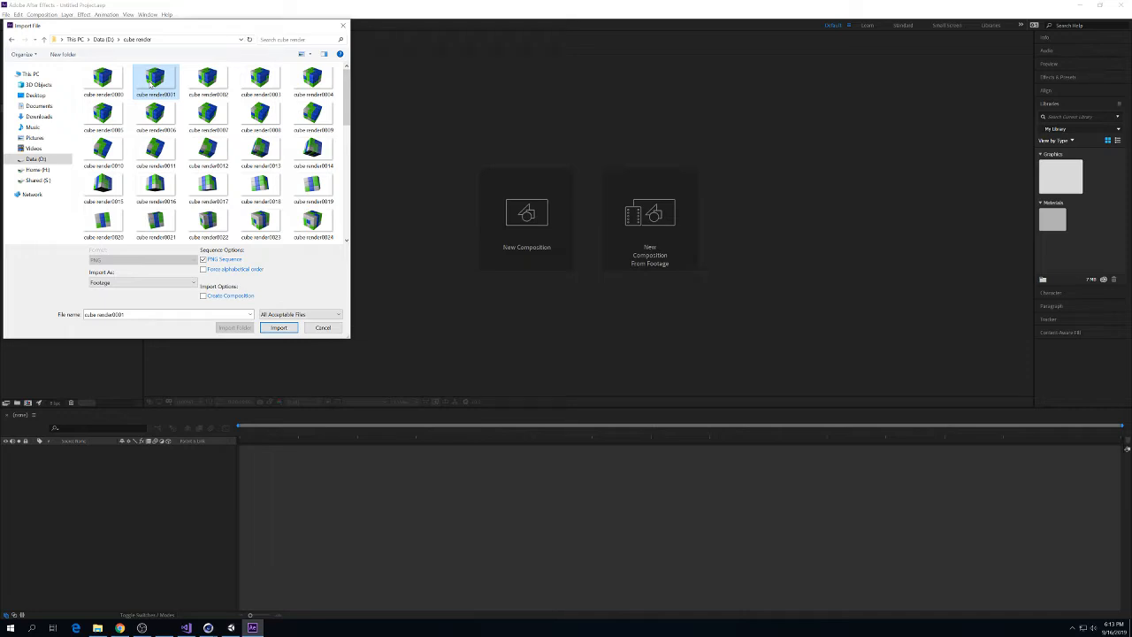
click(278, 328)
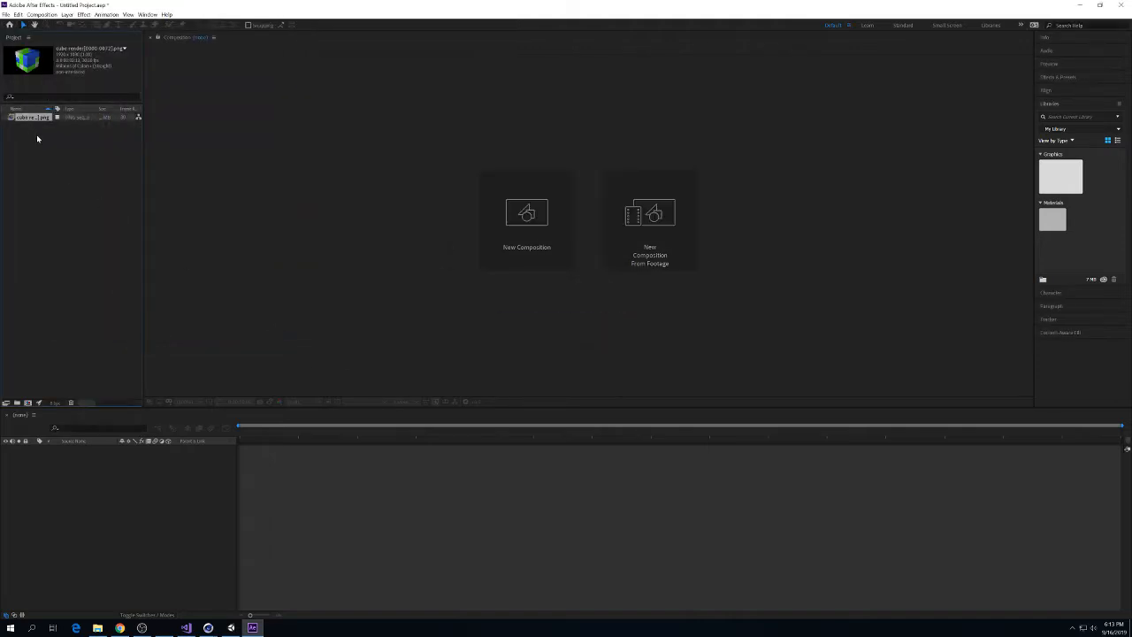
Widen the Project panel and its Name column to show the footage's full name and details.
click(39, 118)
drag(145, 124, 253, 118)
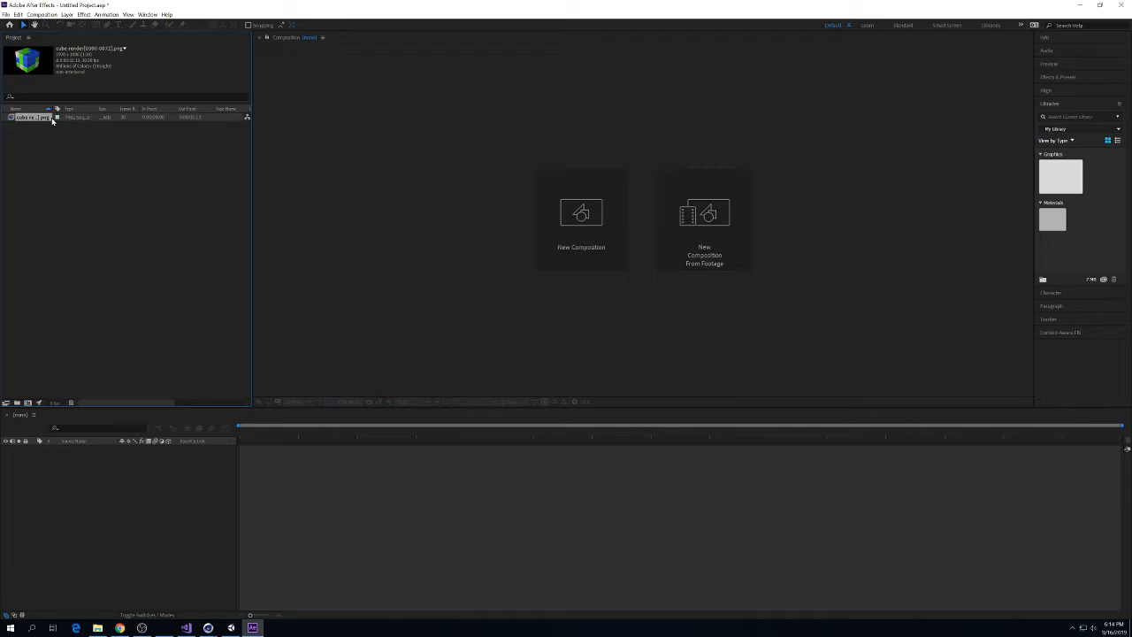
drag(53, 108, 98, 108)
Interpret the cube render footage at a frame rate of 24 frames per second.
right_click(68, 120)
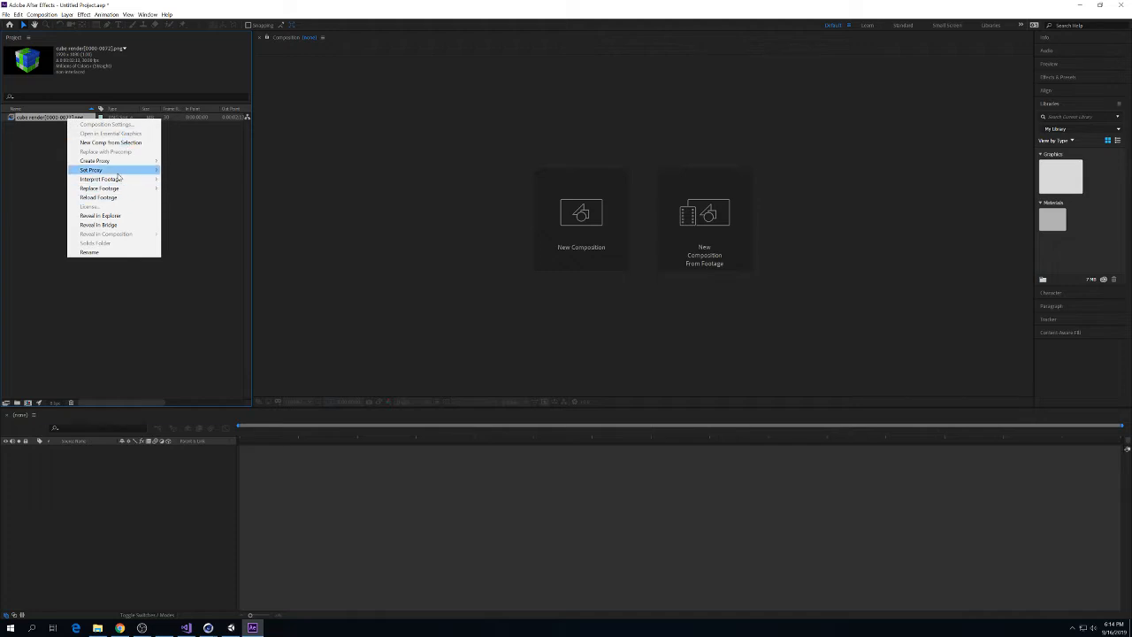
mouse_move(120, 180)
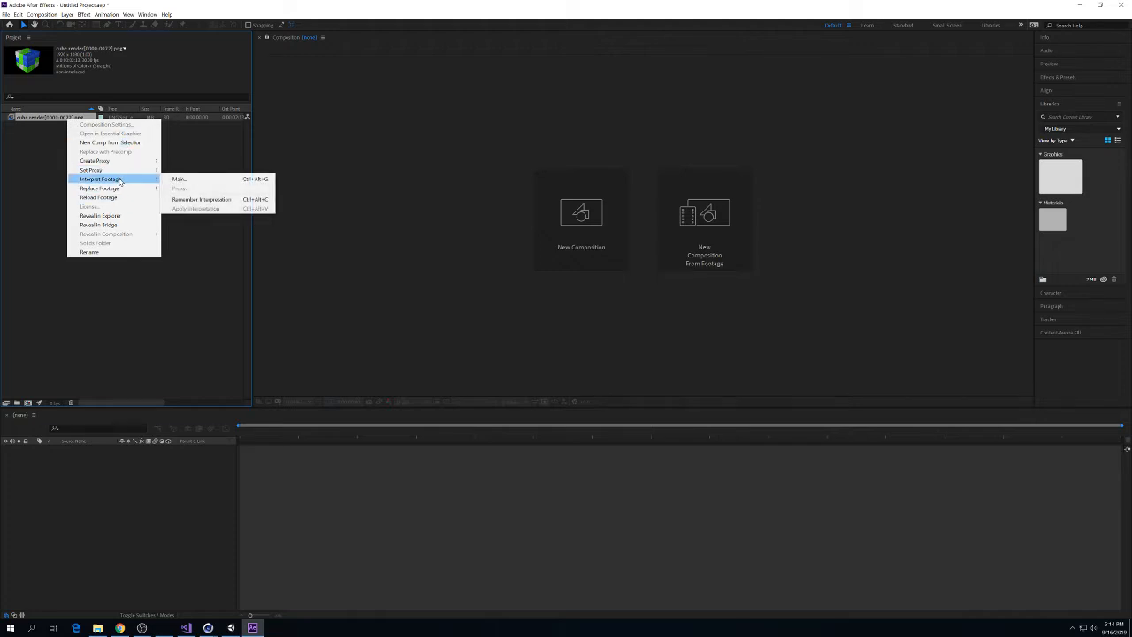
click(178, 180)
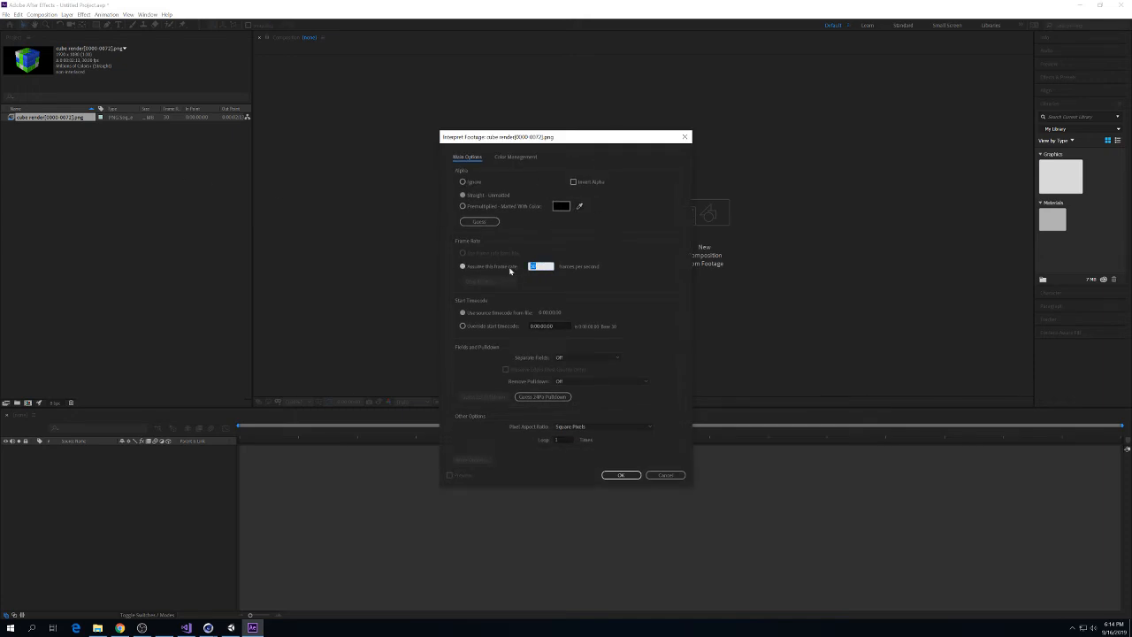
click(621, 475)
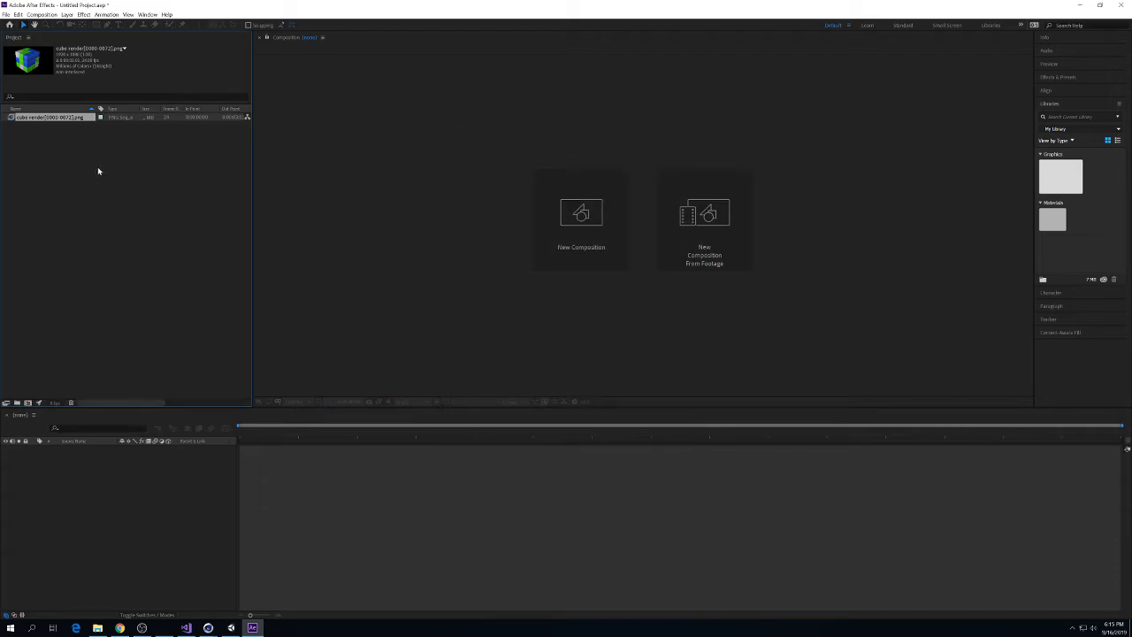
Create a new composition from the cube render PNG sequence.
click(61, 136)
click(56, 118)
right_click(66, 118)
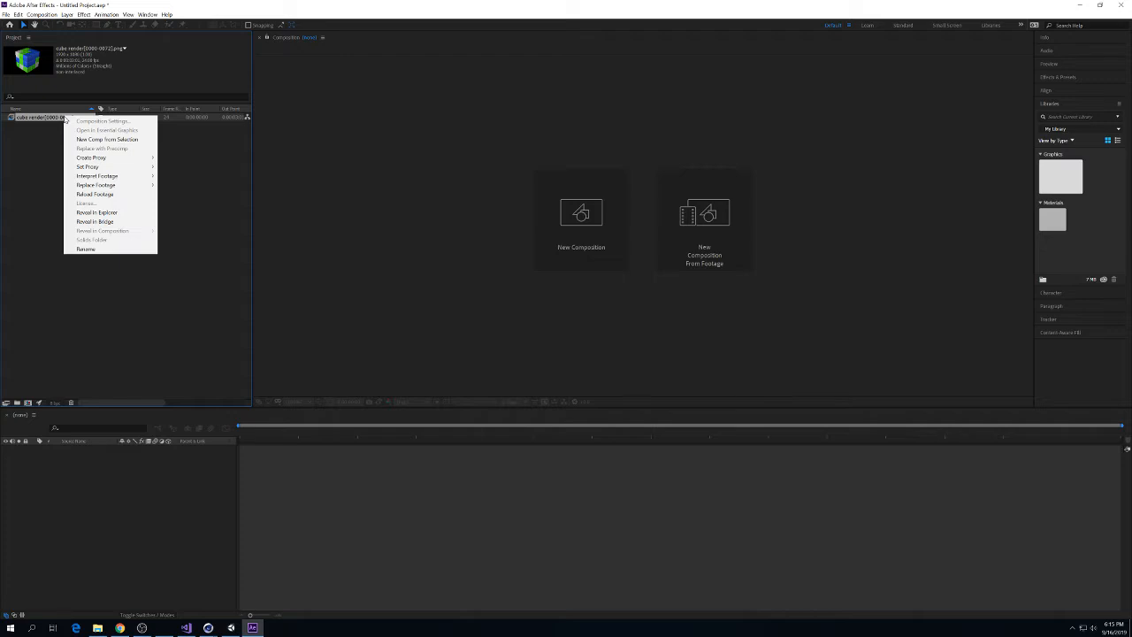
click(129, 140)
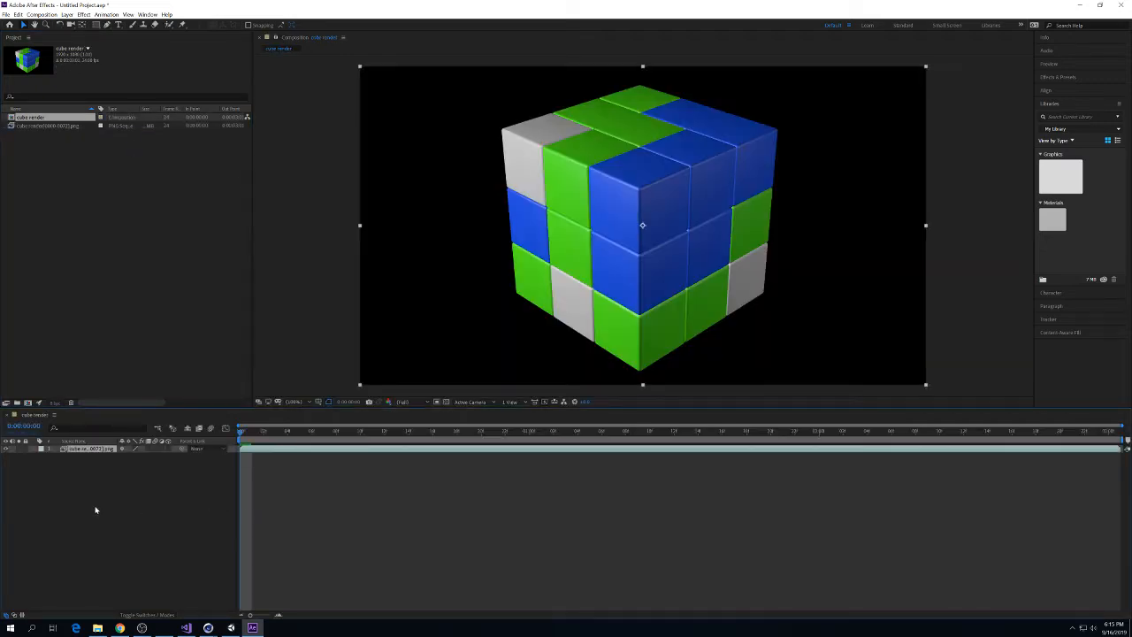
Preview the cube rotation, scrub through the timeline, and return the playhead to the first frame.
key(space)
key(space)
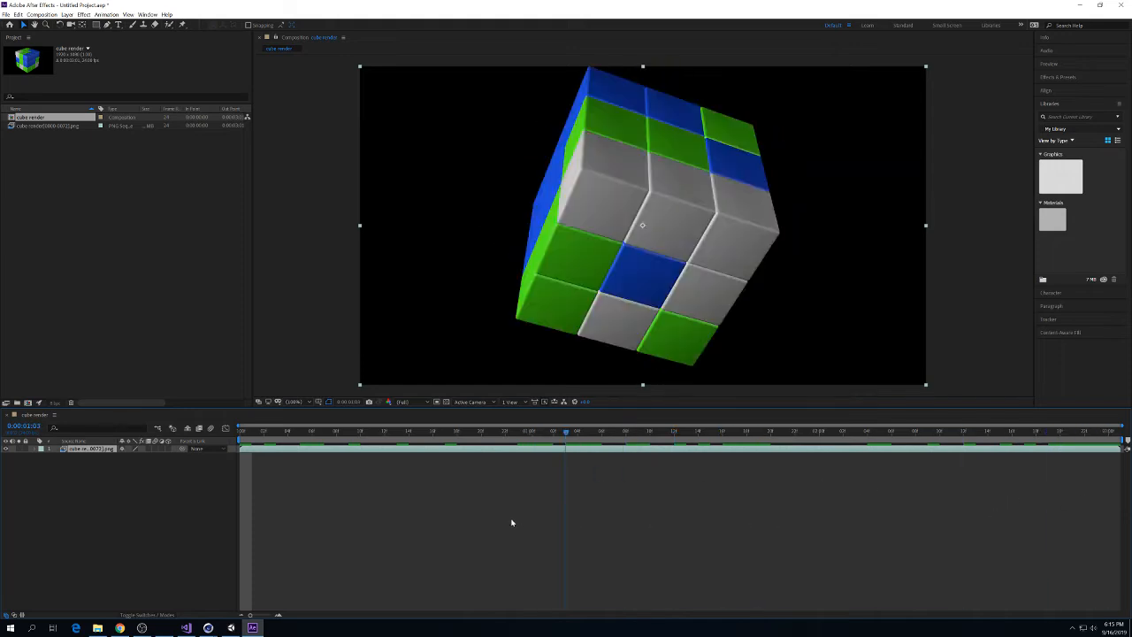
drag(775, 431, 687, 432)
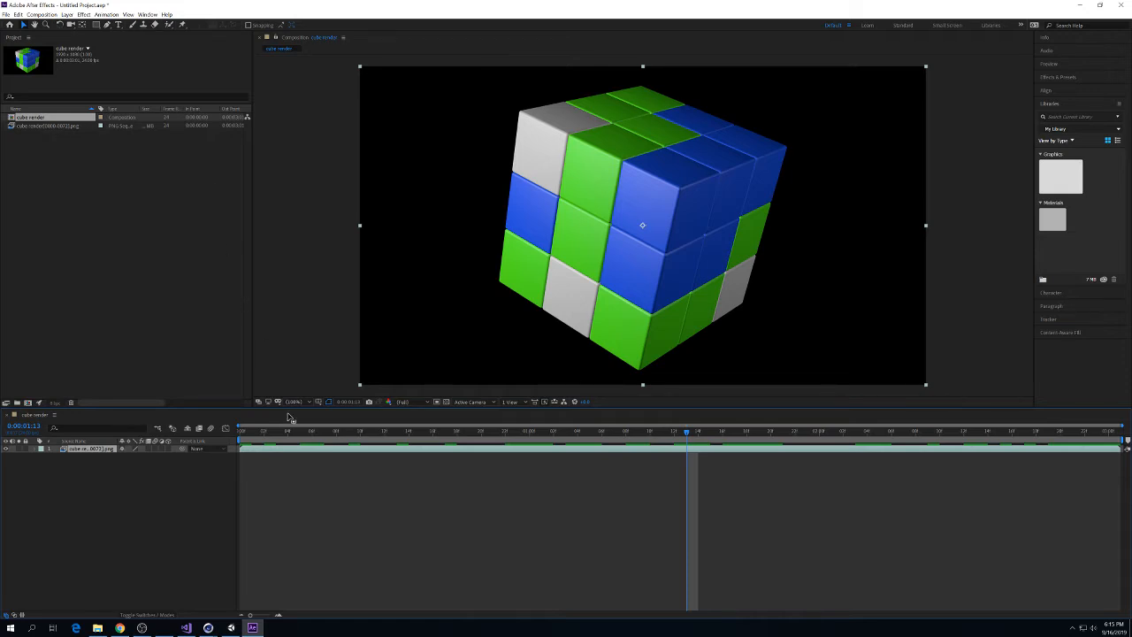
drag(274, 432, 225, 432)
key(space)
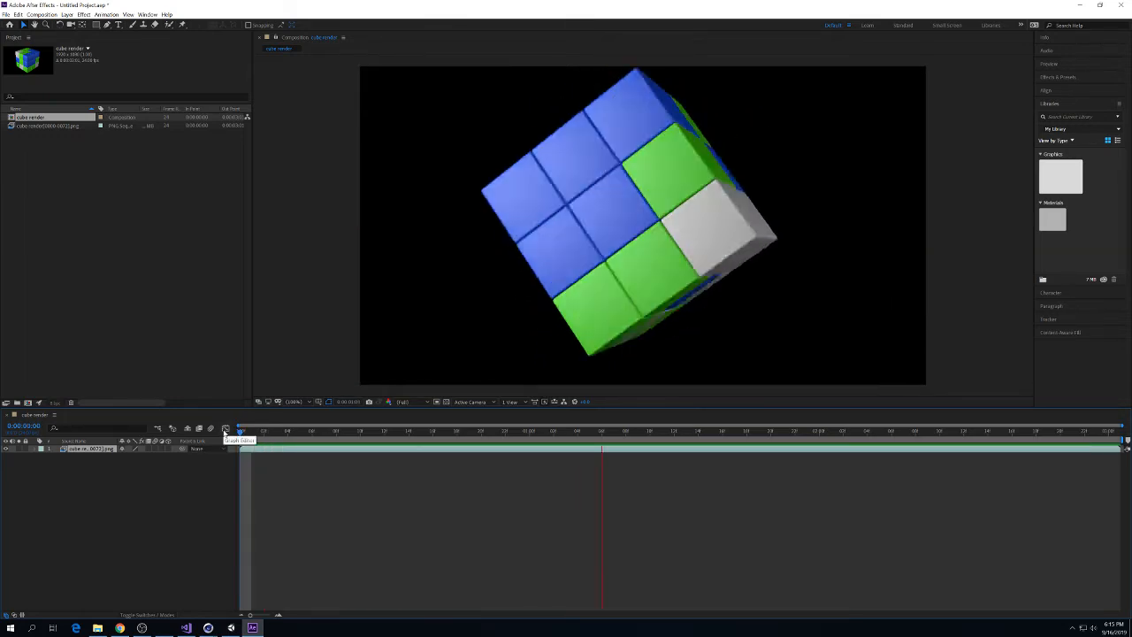
key(space)
drag(384, 431, 764, 389)
drag(828, 386, 742, 353)
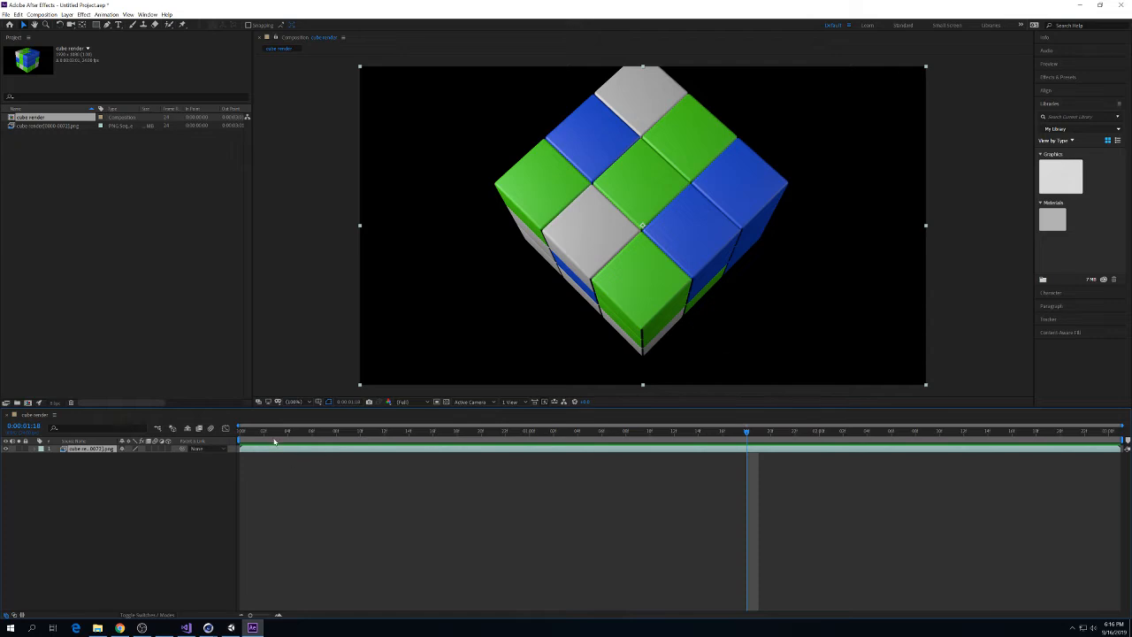
drag(267, 433, 219, 435)
Add a dark gray solid with the default settings and place it below the cube render layer.
click(83, 477)
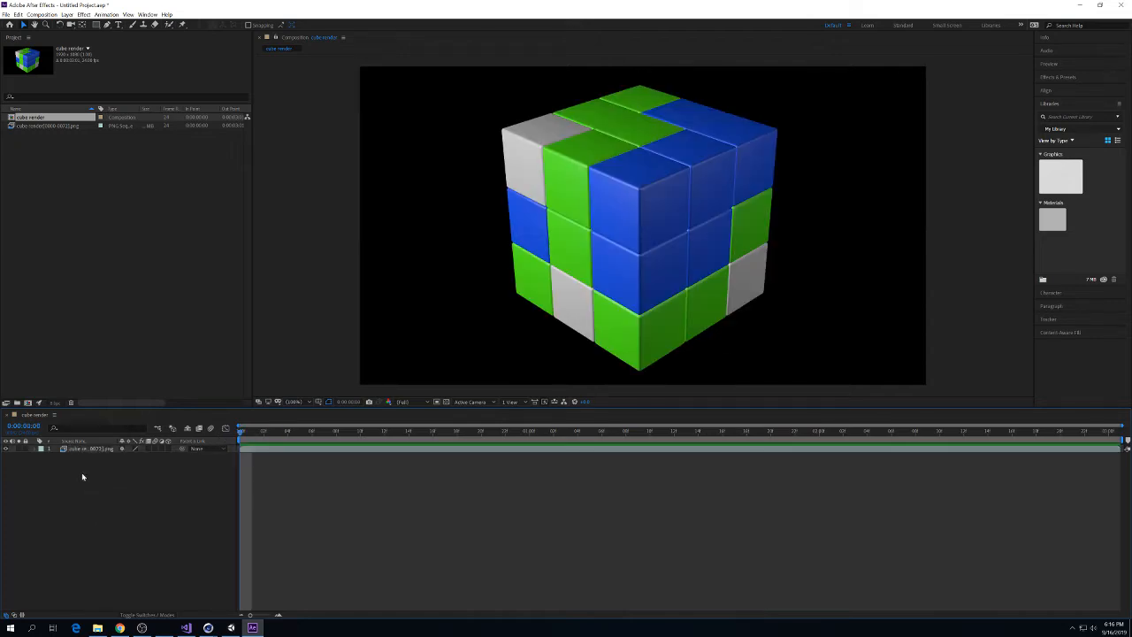
right_click(77, 486)
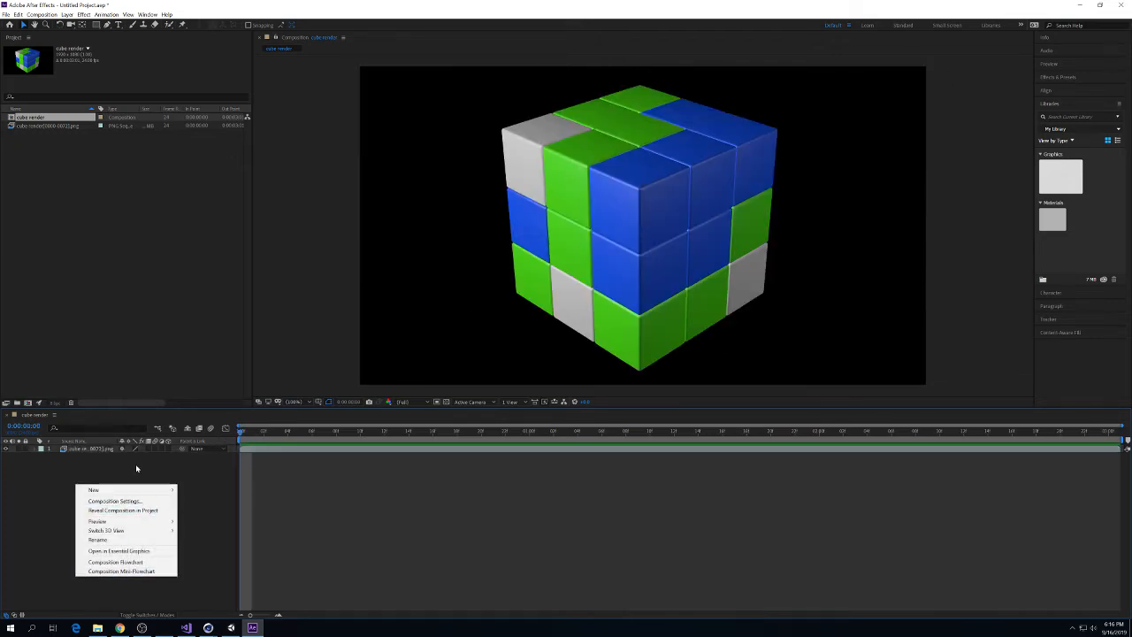
mouse_move(133, 490)
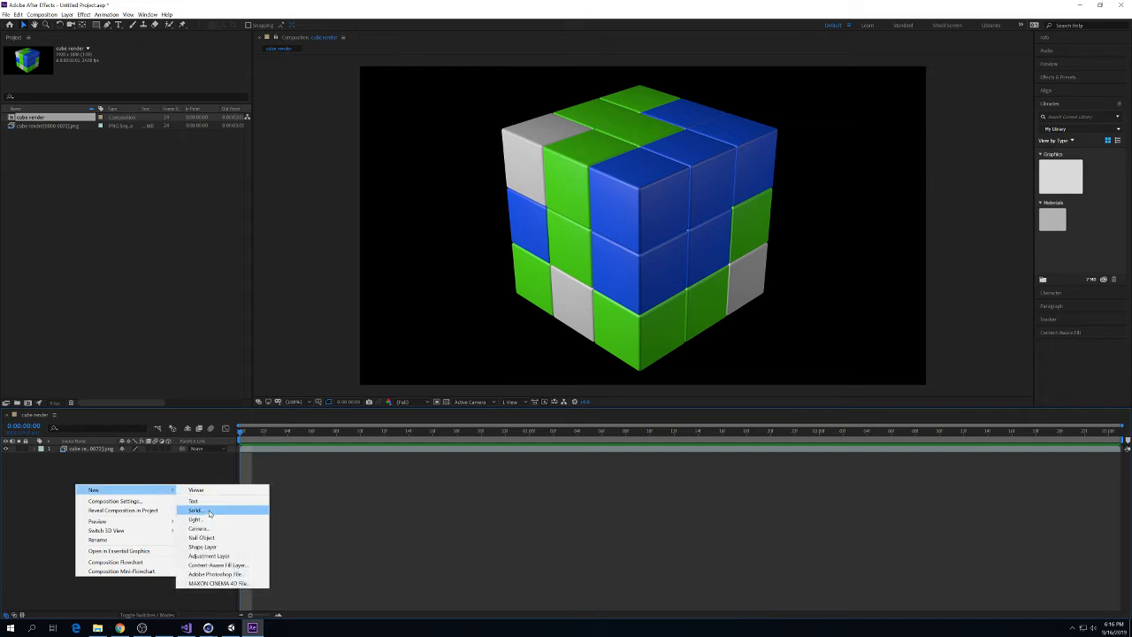
click(209, 511)
click(596, 391)
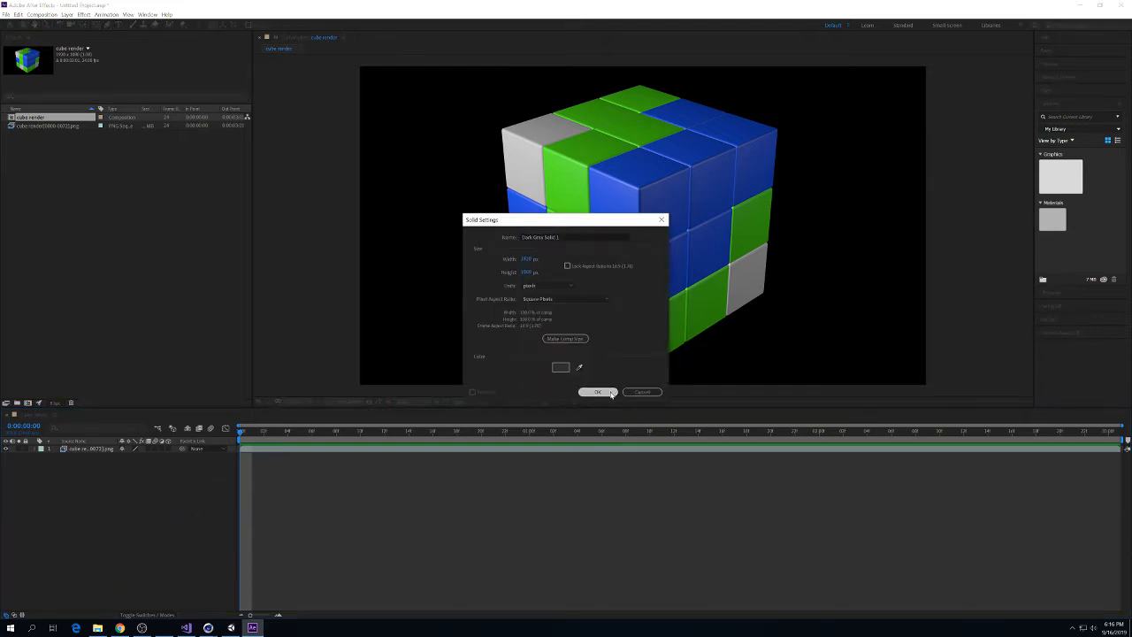
drag(92, 450, 94, 463)
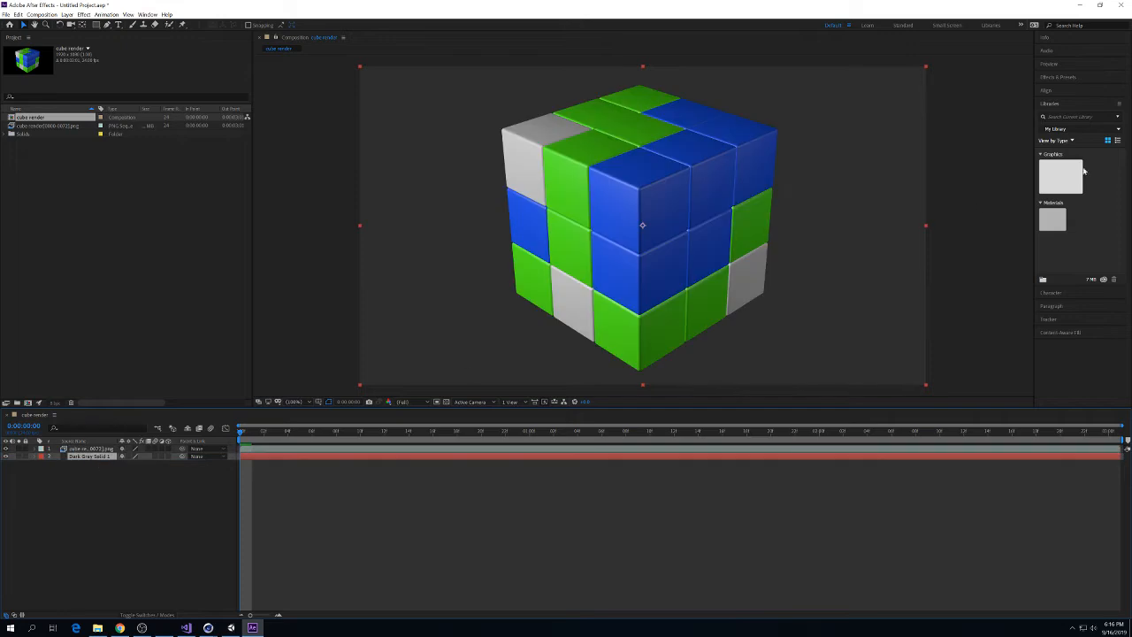
Apply the Gradient Ramp effect to the dark gray solid and set its ramp shape to Radial Ramp.
click(1042, 78)
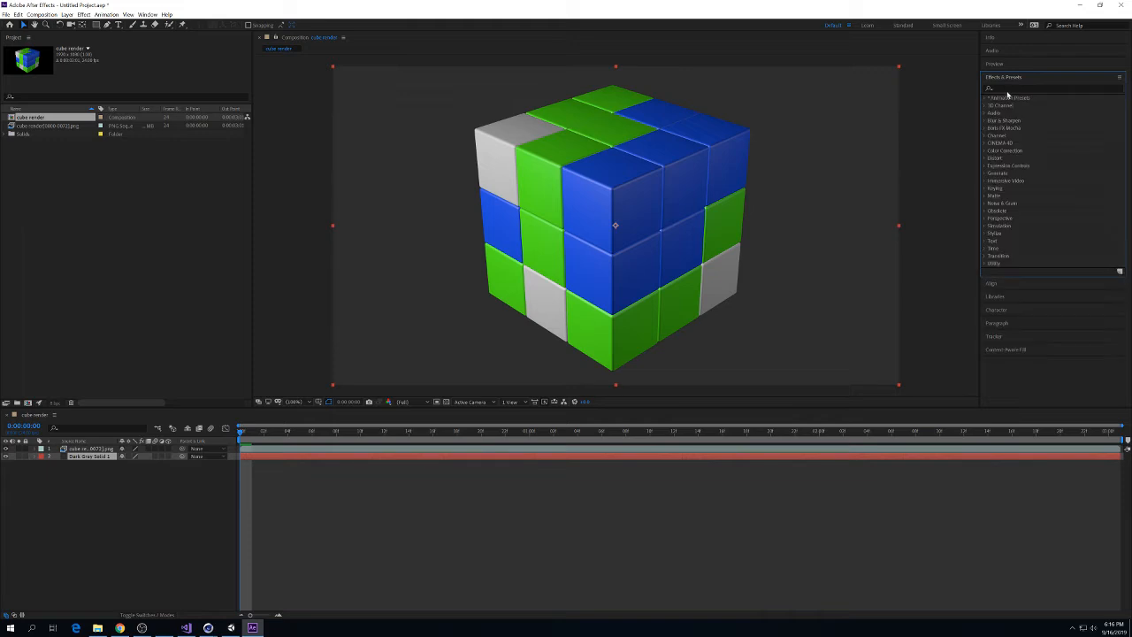
click(1006, 89)
text(grad)
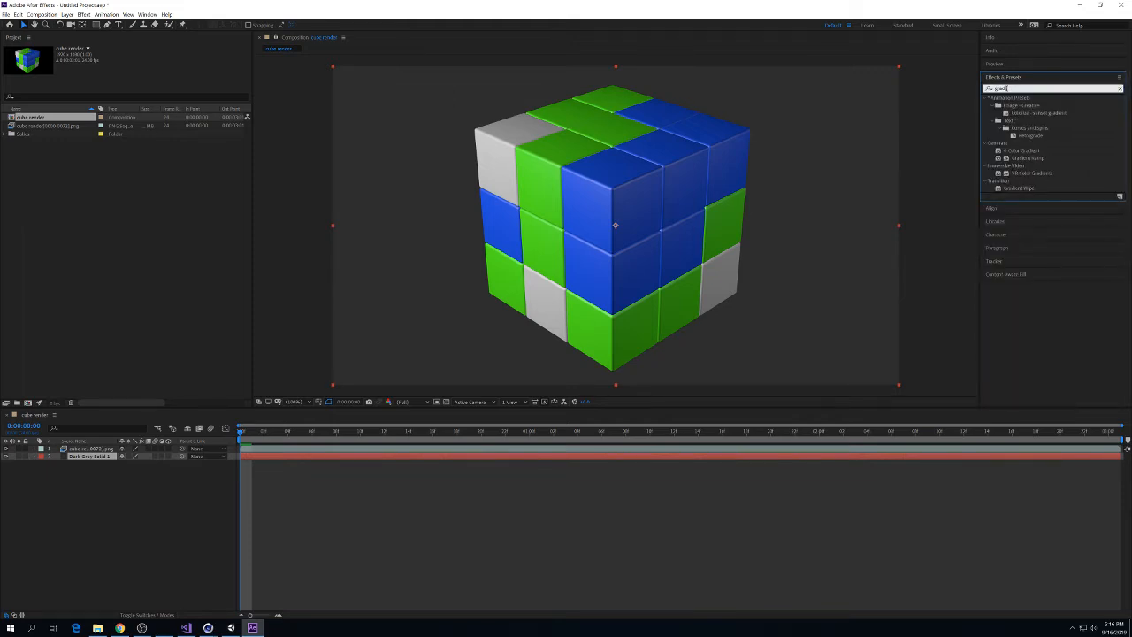
double_click(1026, 157)
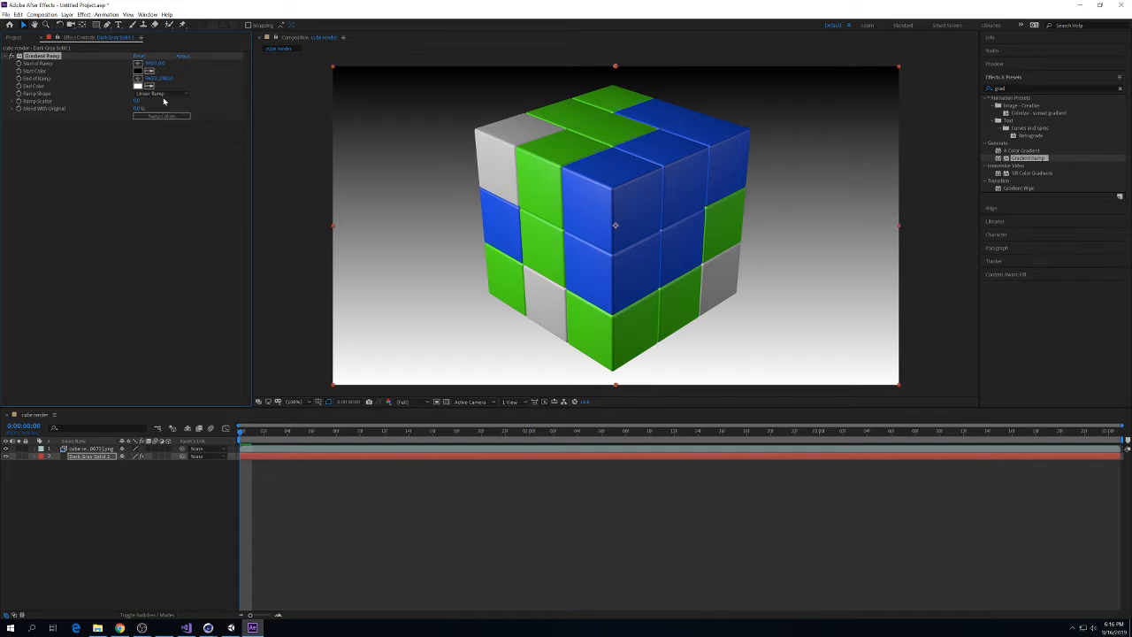
click(159, 94)
click(163, 115)
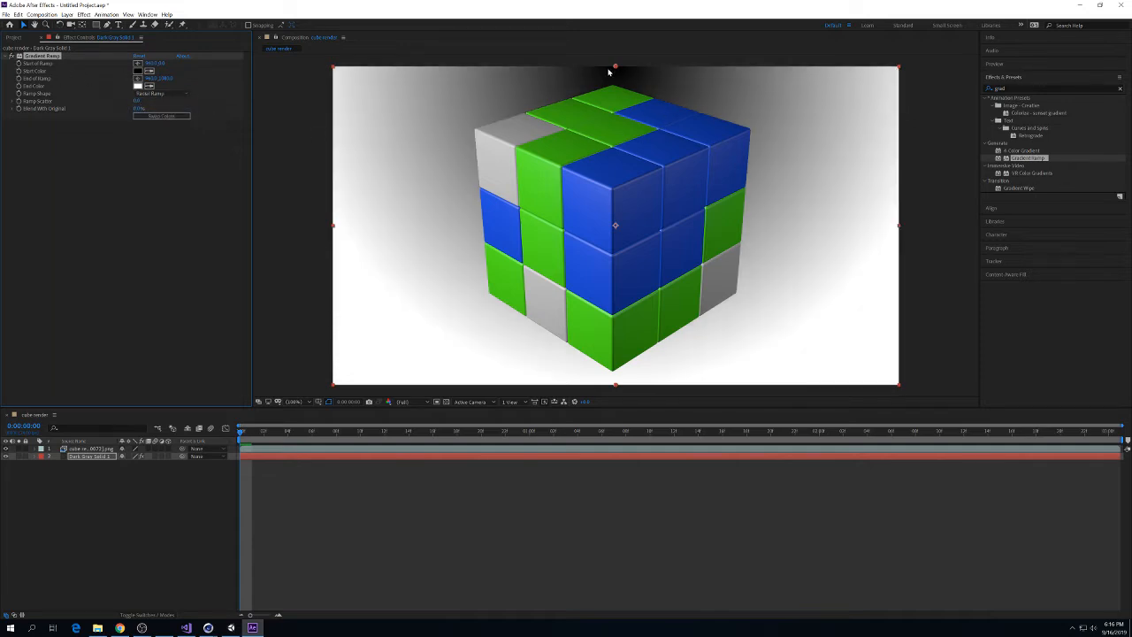
Place the ramp's start point near the cube's centre and its end point just below the frame's lower-left corner.
drag(615, 68, 614, 174)
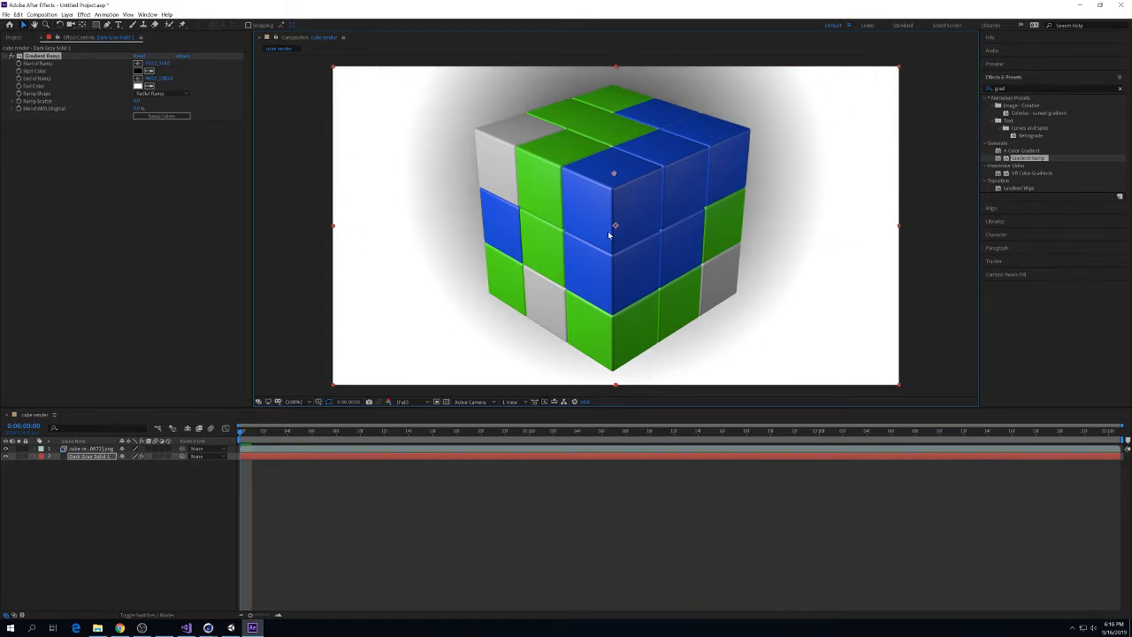
drag(615, 224, 570, 257)
drag(618, 386, 367, 404)
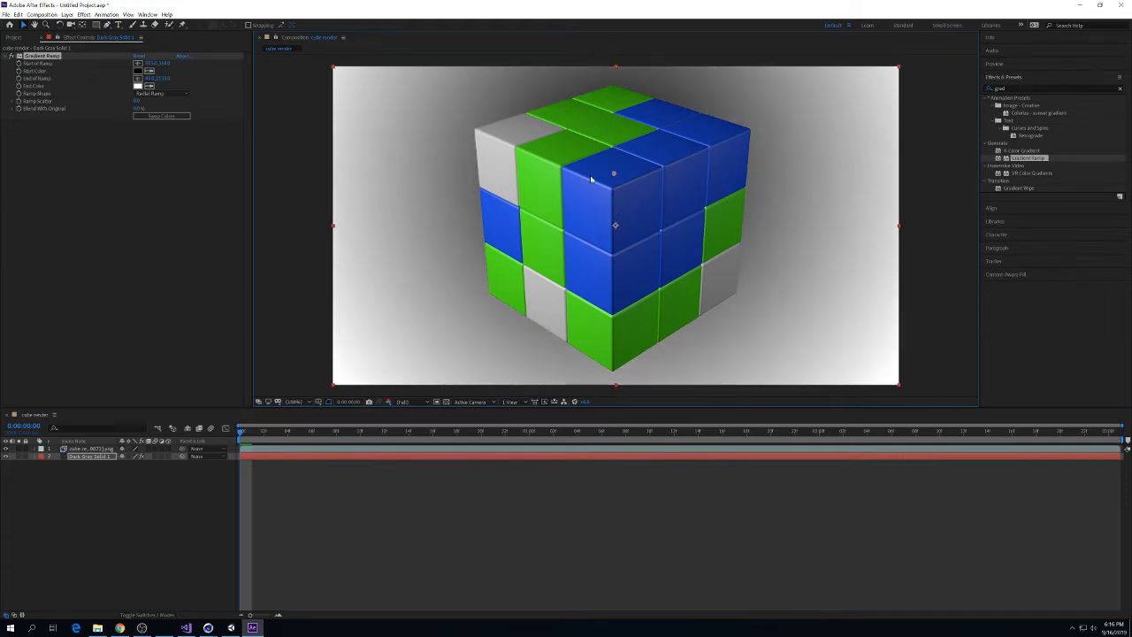
drag(614, 174, 610, 213)
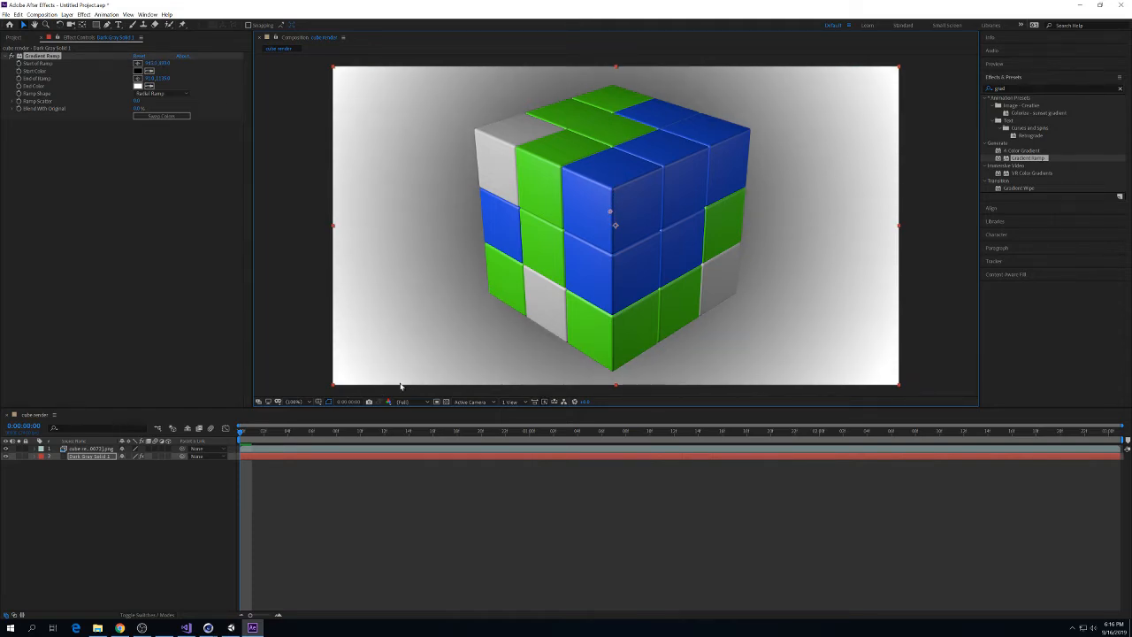
Change the gradient's end color to a dark gray.
click(150, 86)
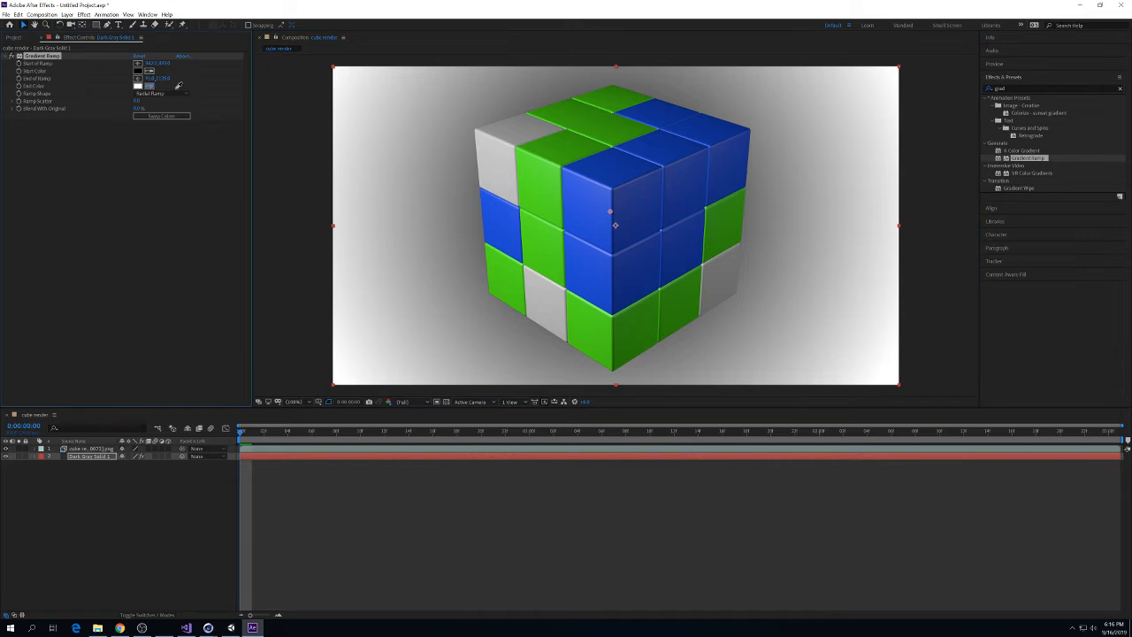
click(139, 86)
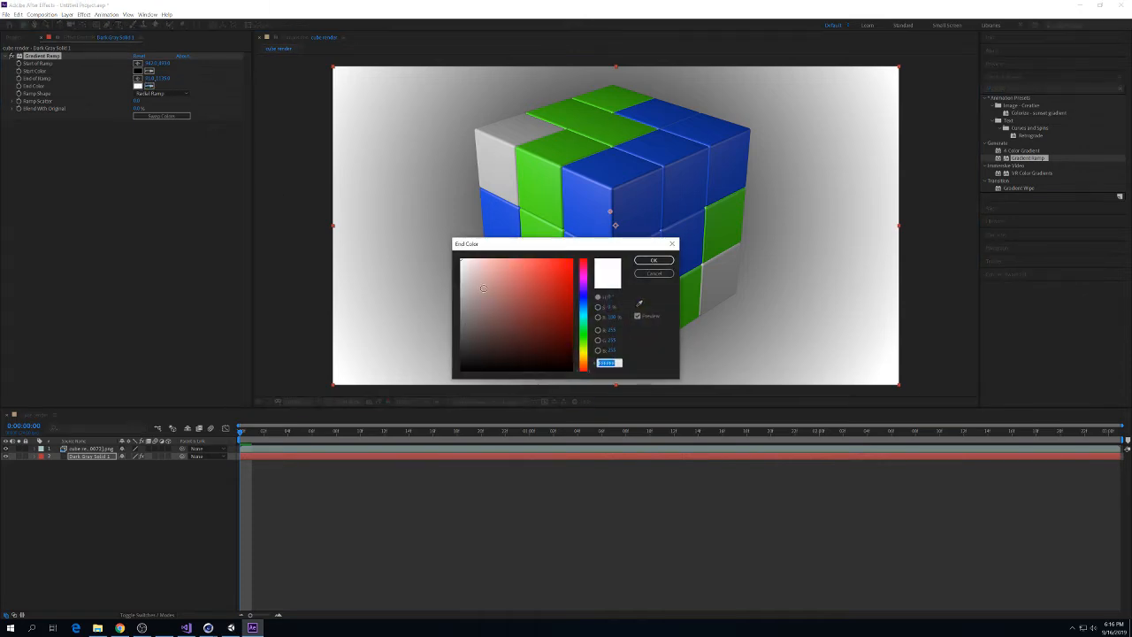
drag(483, 288, 419, 340)
click(653, 260)
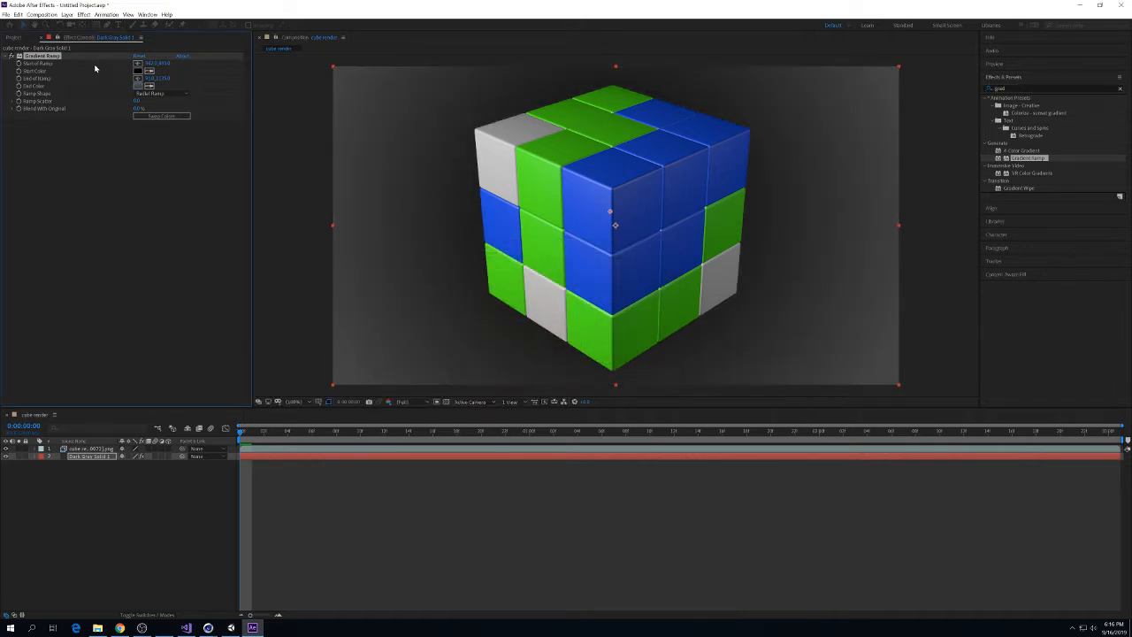
Swap the gradient's start and end colors and change the start color to a light gray.
click(144, 114)
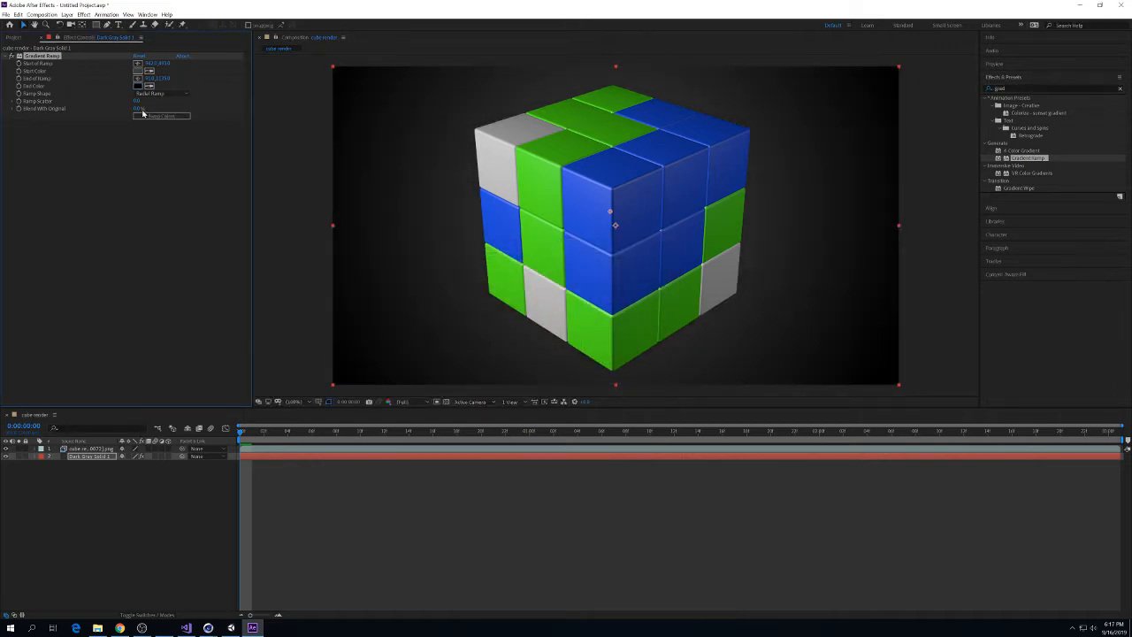
click(142, 73)
click(461, 285)
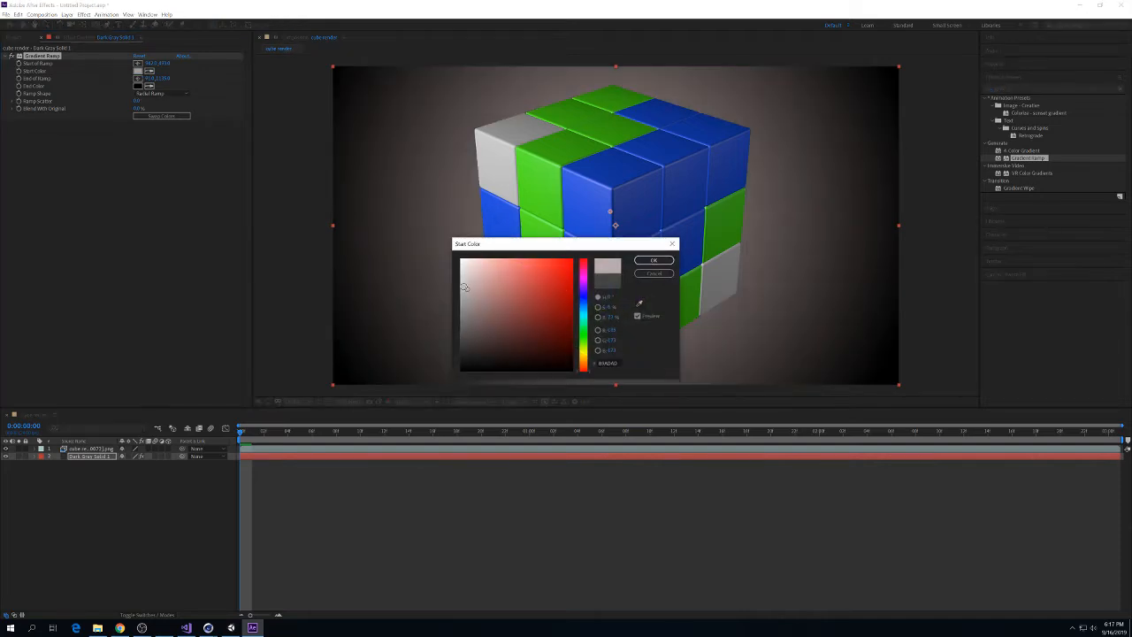
click(654, 260)
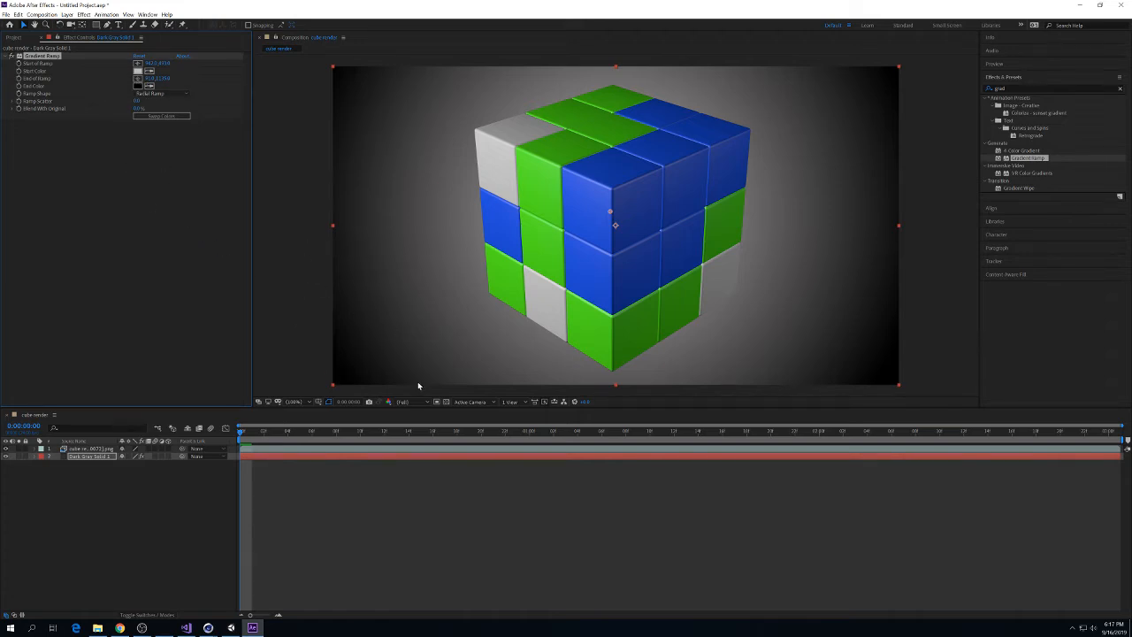
Move the ramp's end point farther out diagonally beyond the frame's lower-left corner.
scroll(419, 381, down, 1)
scroll(421, 376, up, 1)
scroll(421, 376, down, 1)
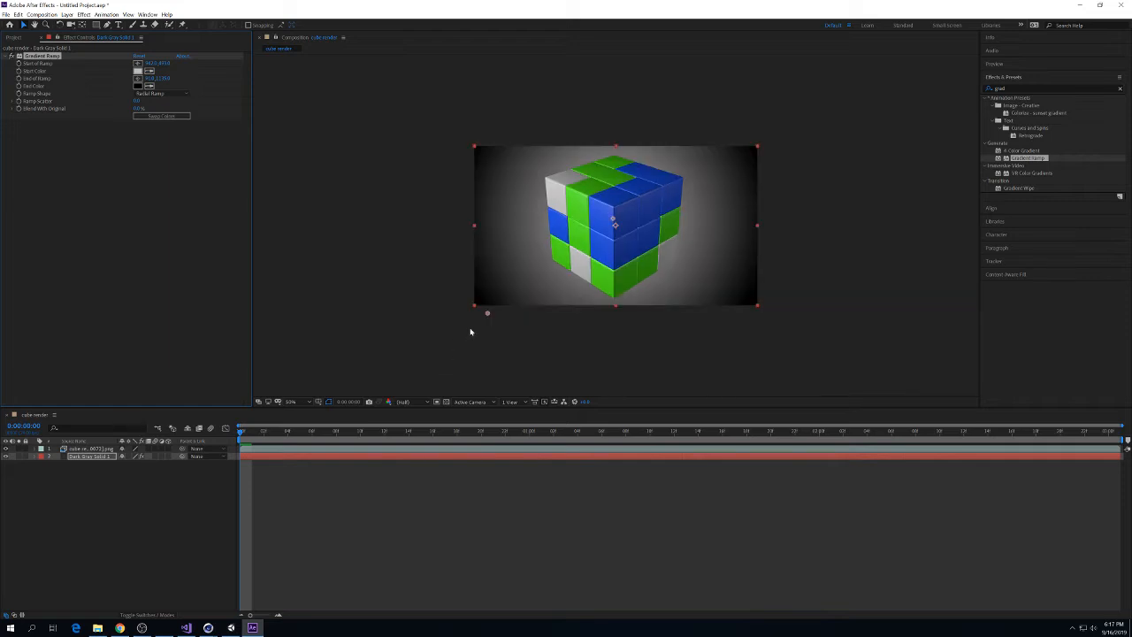
drag(487, 312, 443, 332)
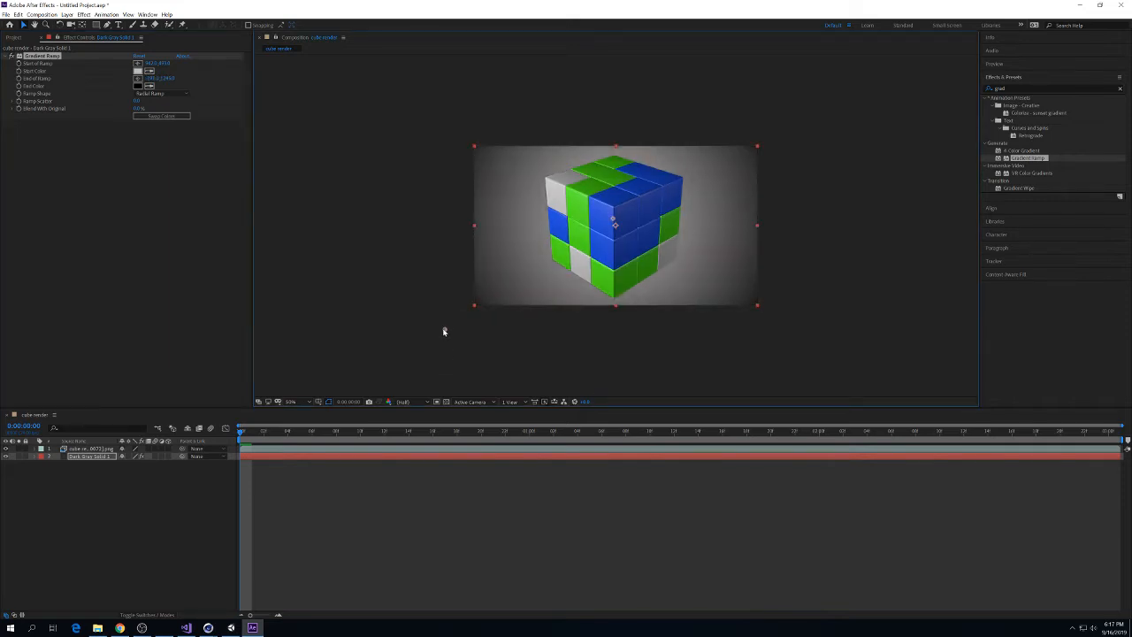
At 0:00:01:05, sample a light green and a dark green from the cube as gradient colors, with the light green as start color.
drag(371, 432, 589, 404)
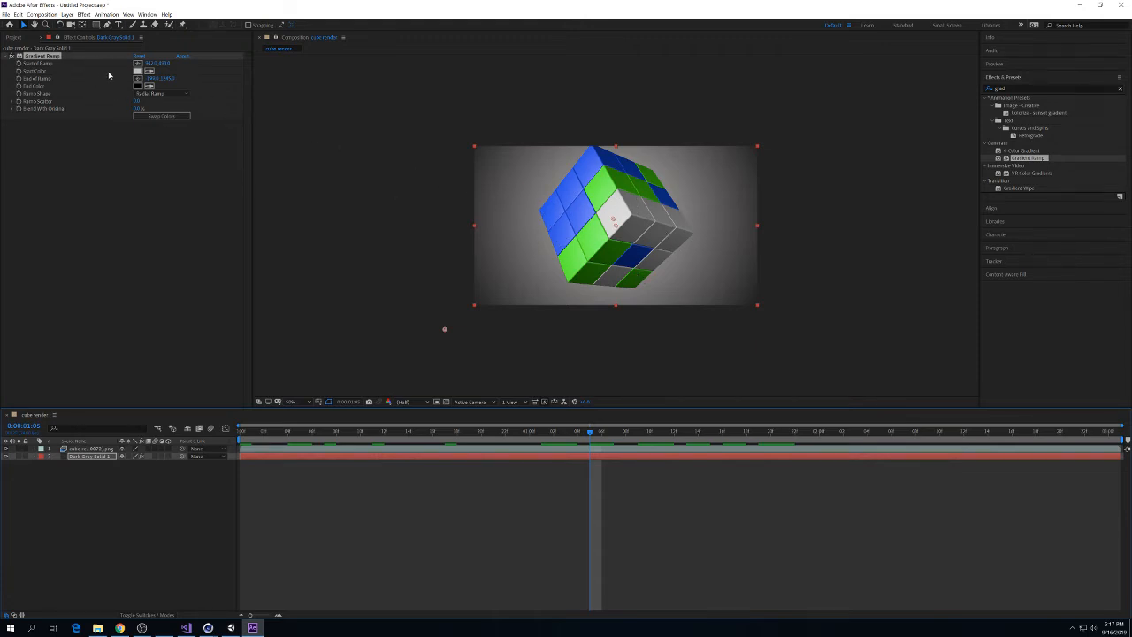
click(149, 86)
click(598, 190)
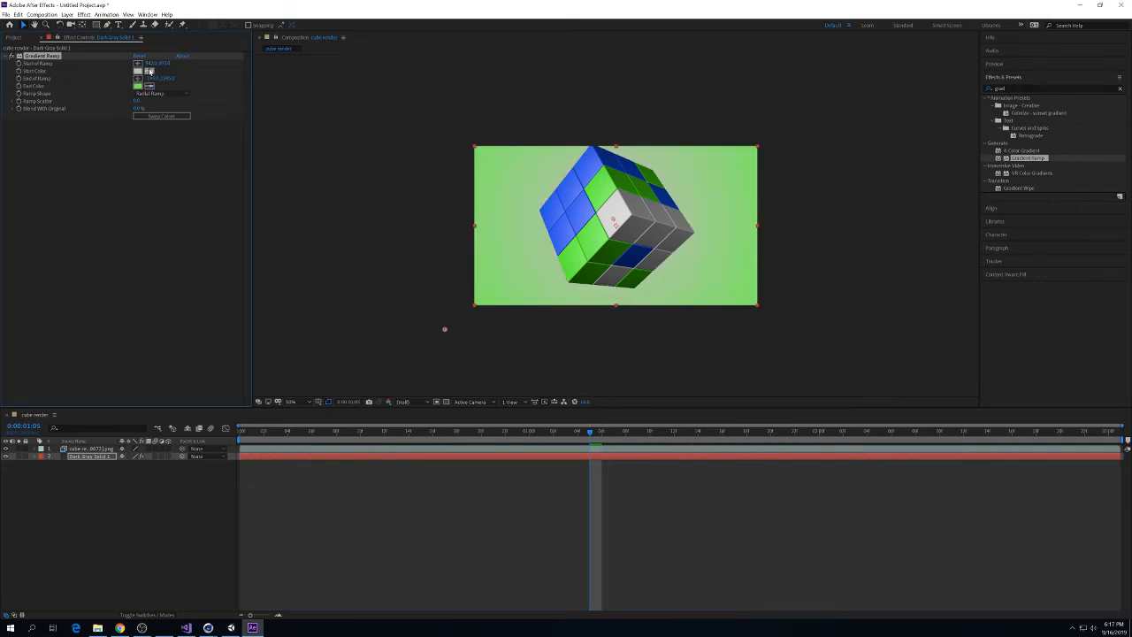
click(149, 70)
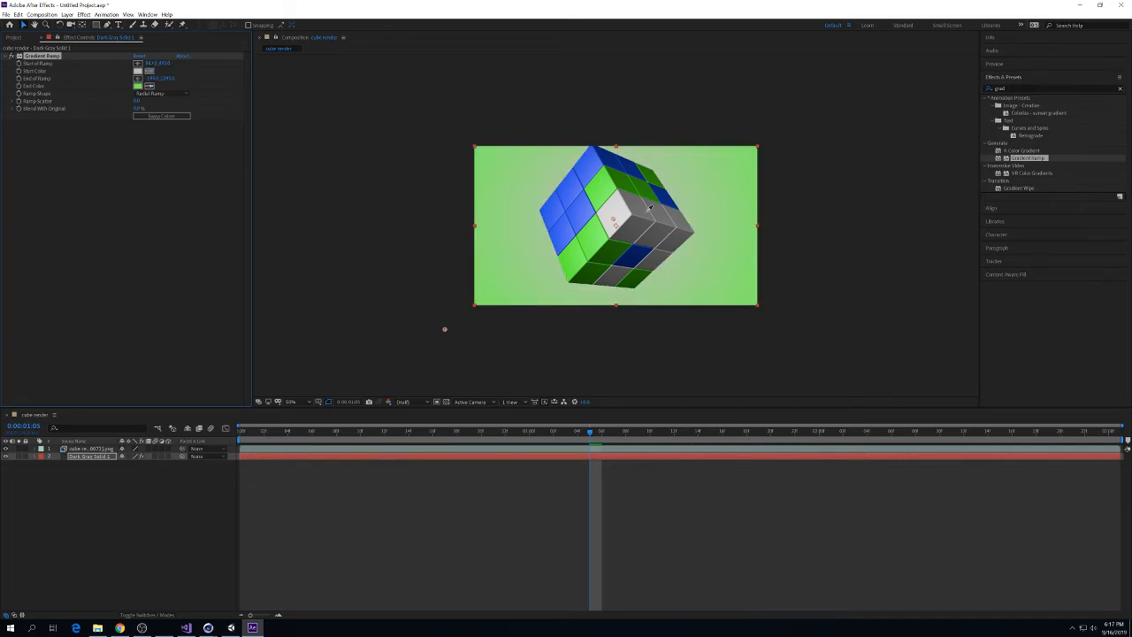
click(617, 169)
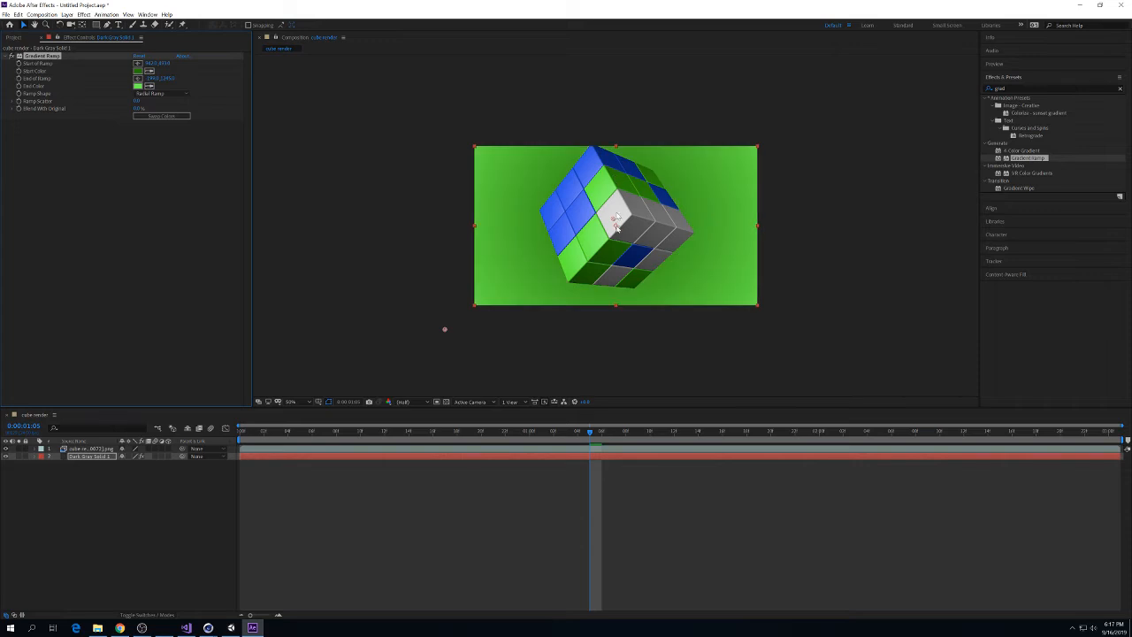
click(164, 116)
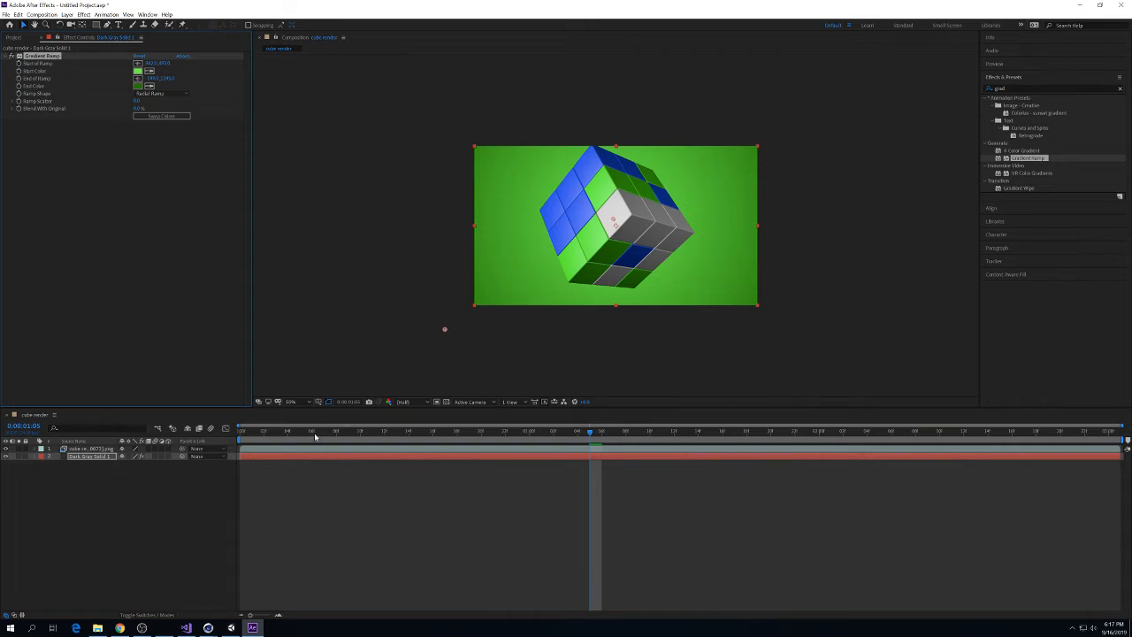
Preview the cube animation over the green gradient background from the first frame.
drag(314, 433, 227, 454)
key(space)
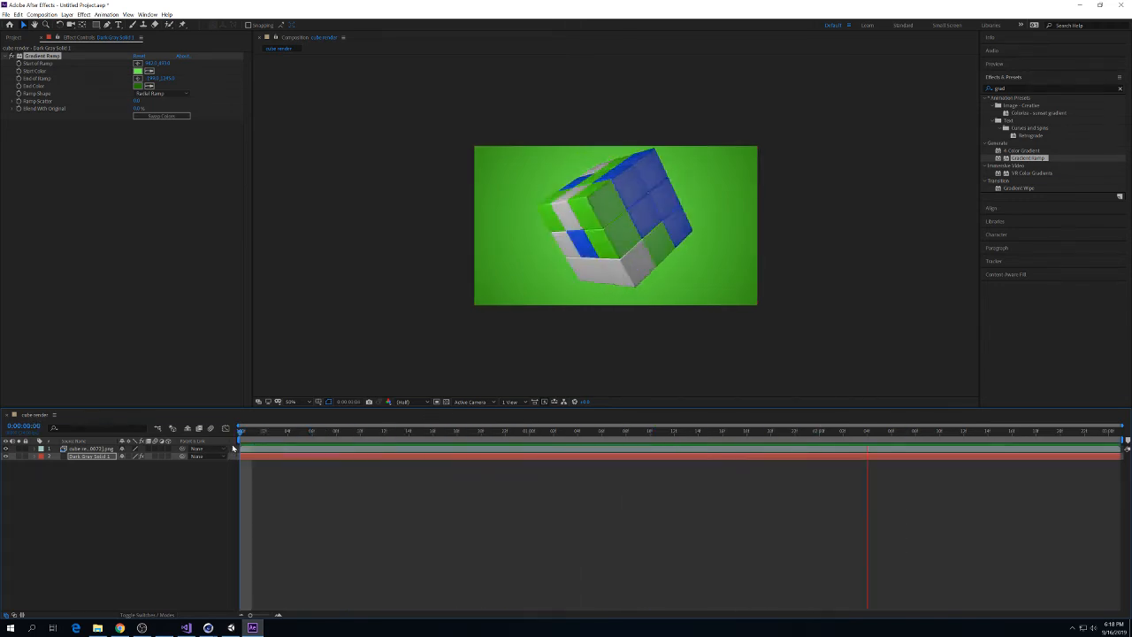
key(space)
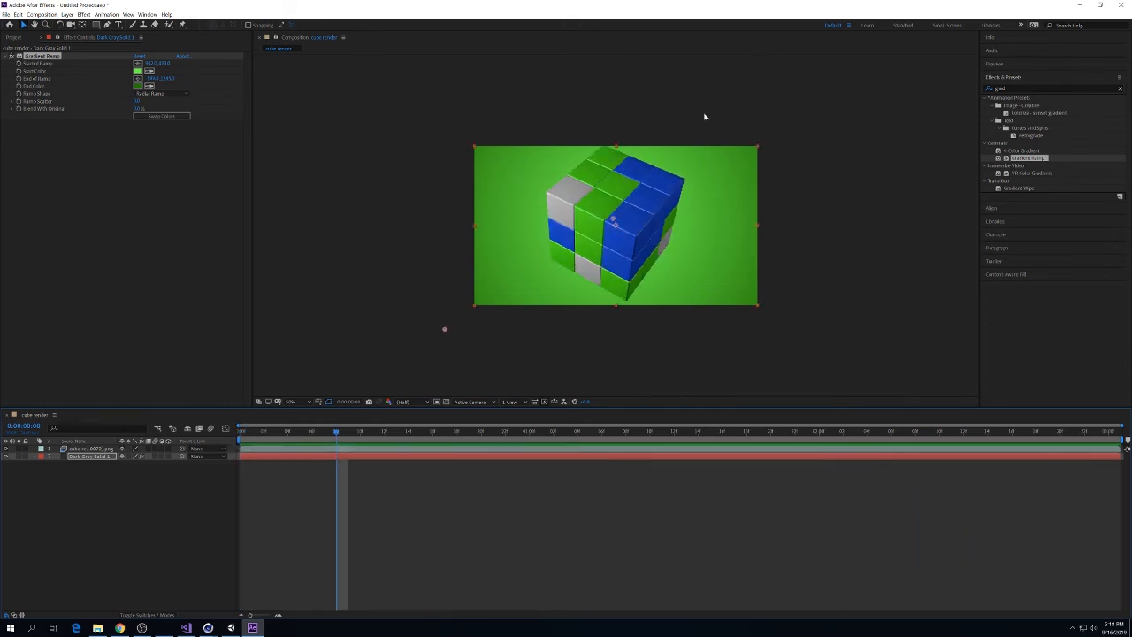
click(127, 532)
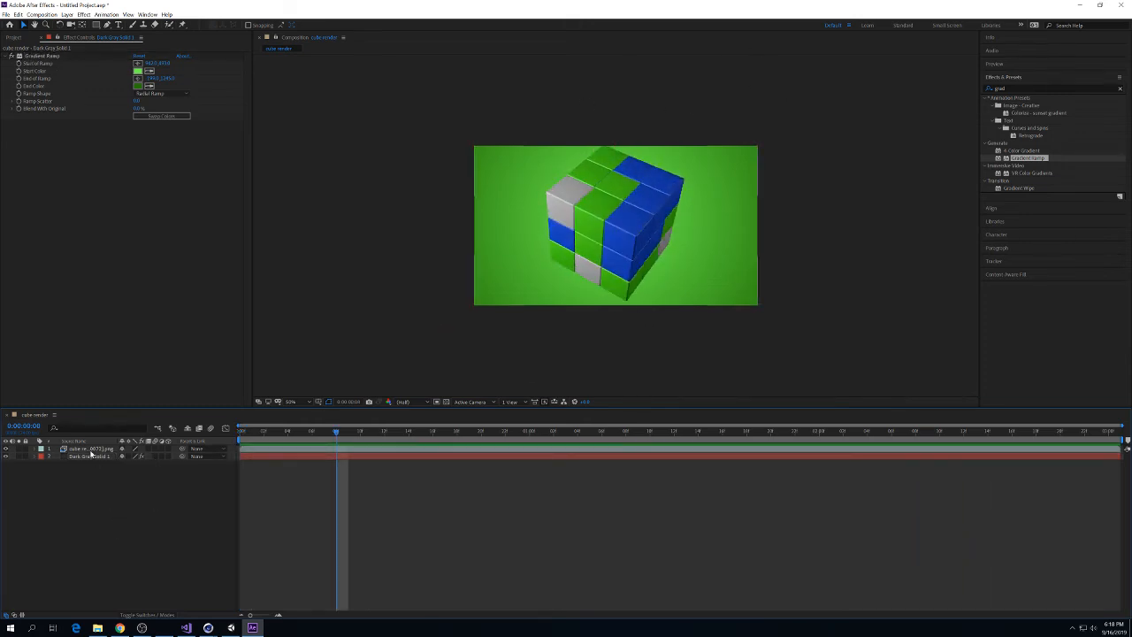
click(91, 448)
key(space)
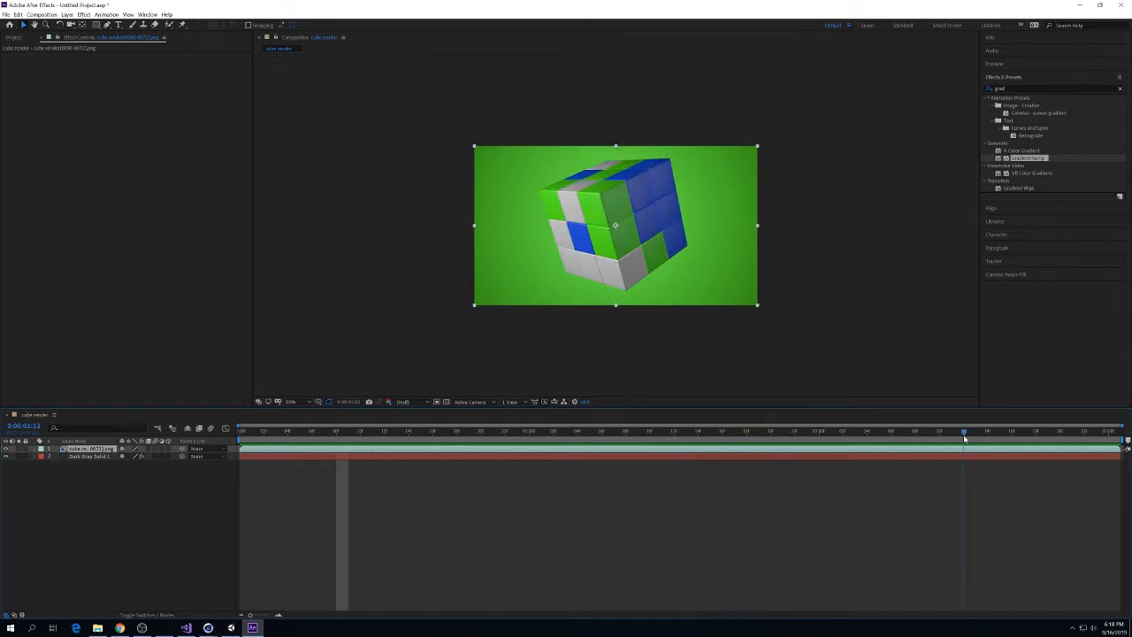
key(space)
click(51, 510)
click(78, 456)
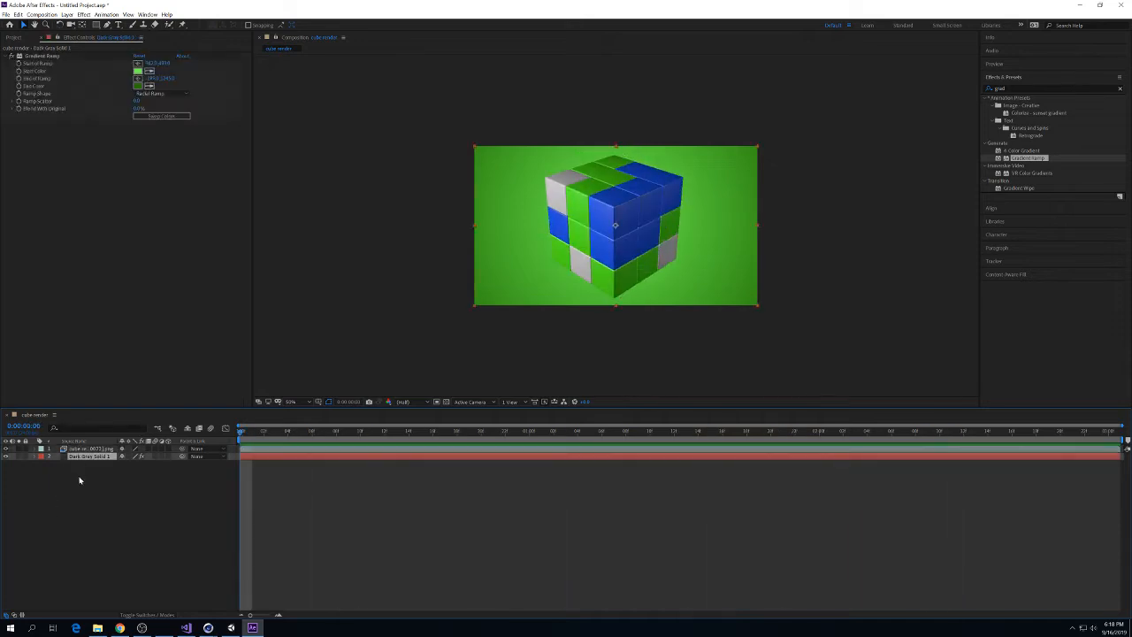
Add a text layer reading RUBIK near the cube's left edge.
click(13, 37)
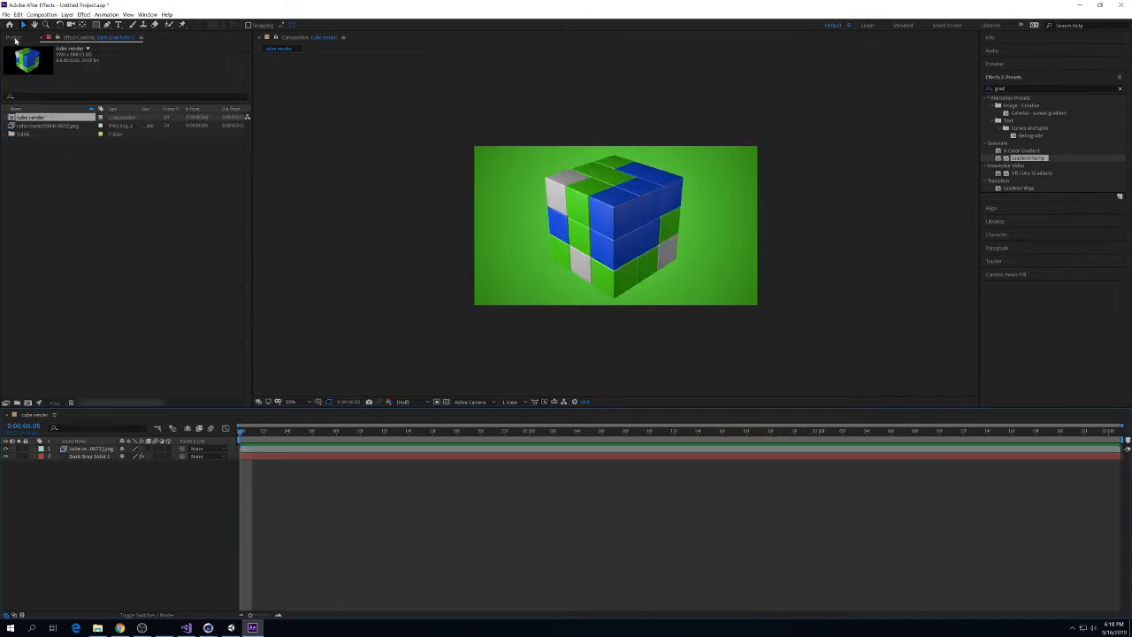
click(117, 25)
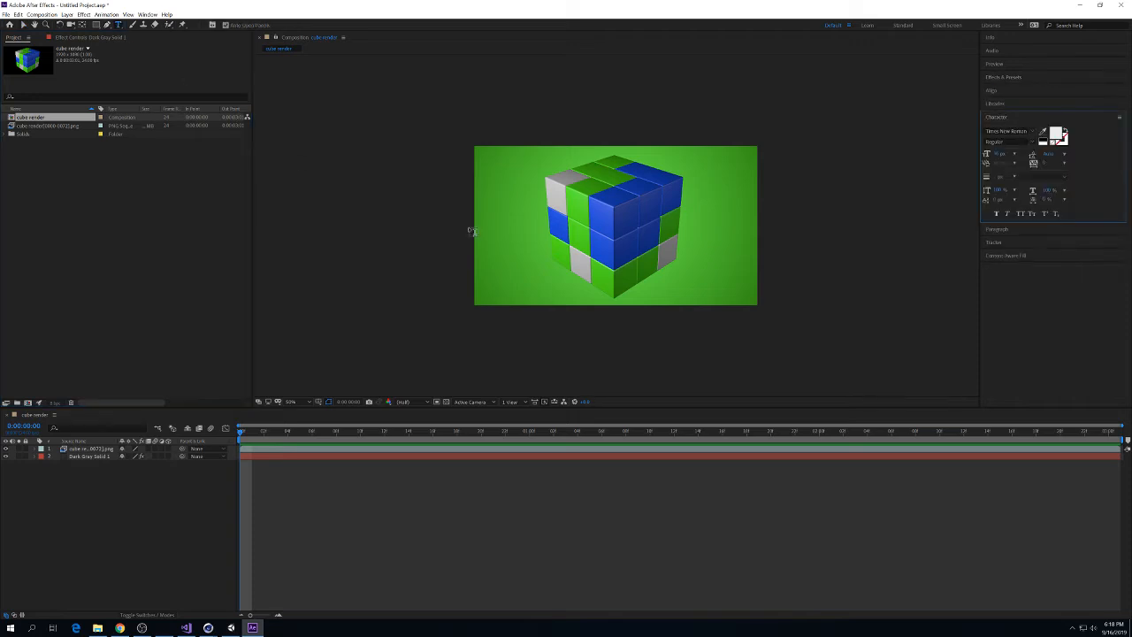
click(536, 222)
text(RUBIK)
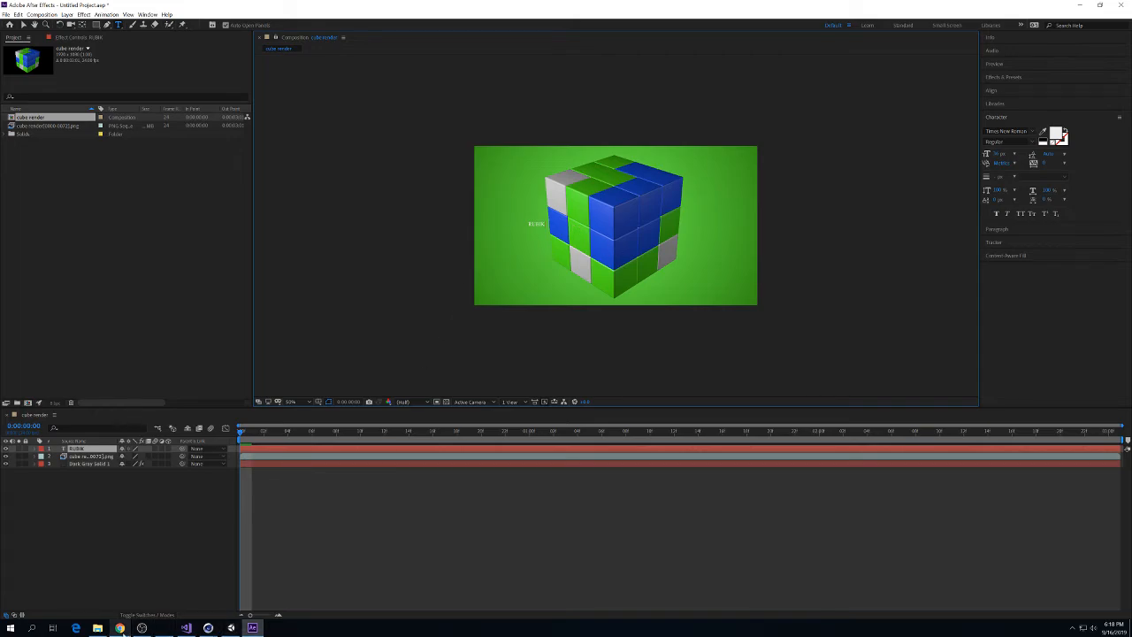
Switch to Chrome, search for "rubiks cub", and examine the inventor's name in the Rubik's Cube Wikipedia article before returning to After Effects.
click(121, 628)
click(564, 11)
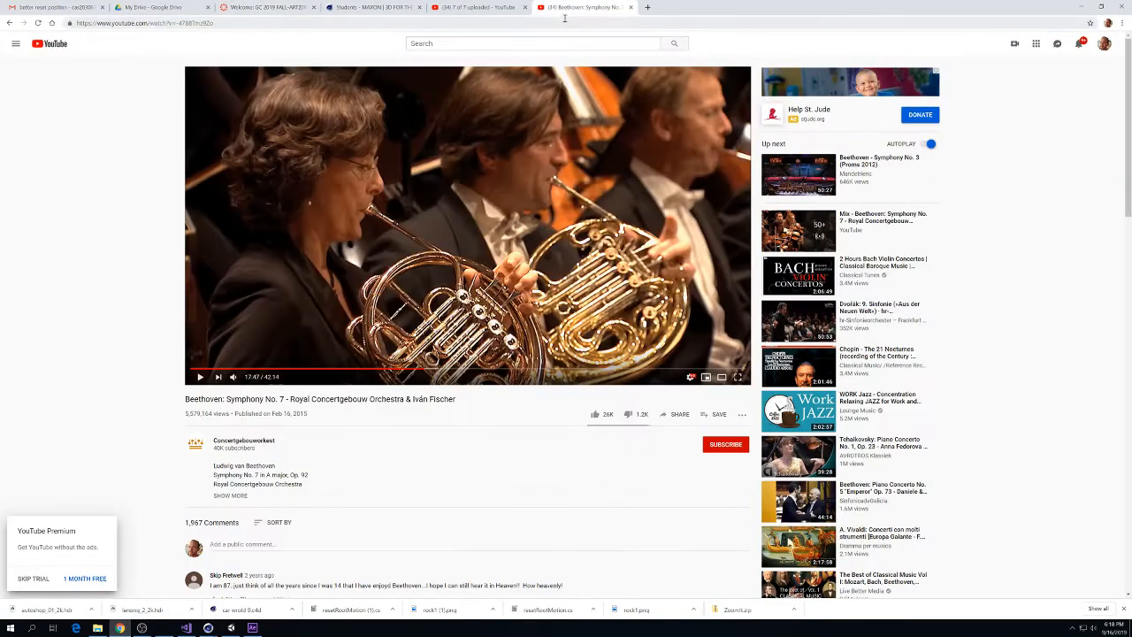
click(564, 19)
text(ru)
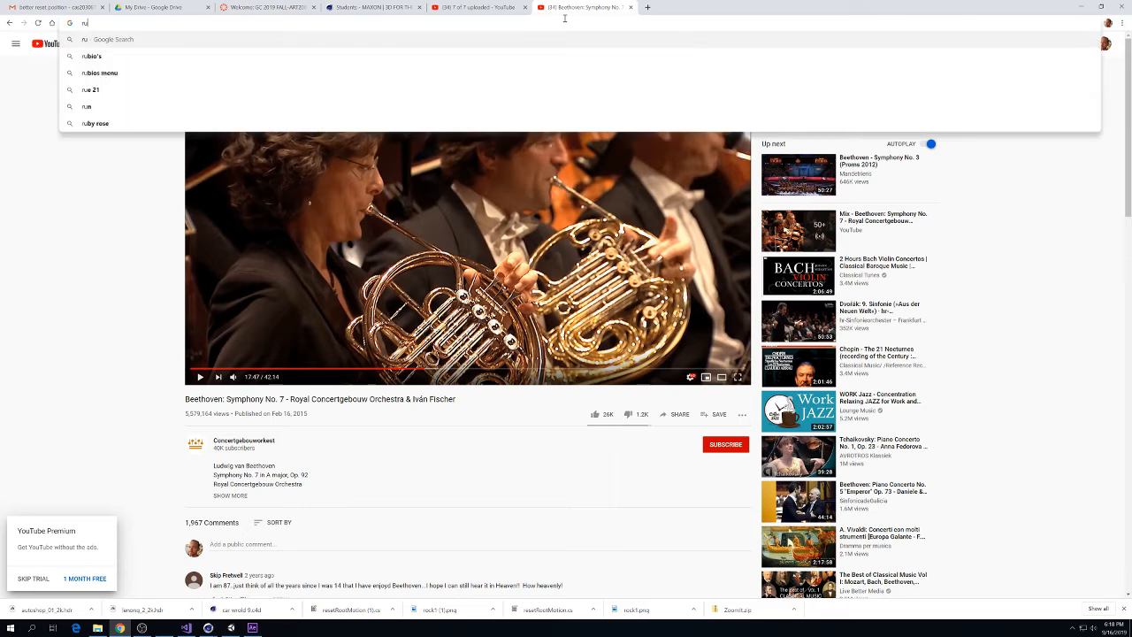
text(biks cub)
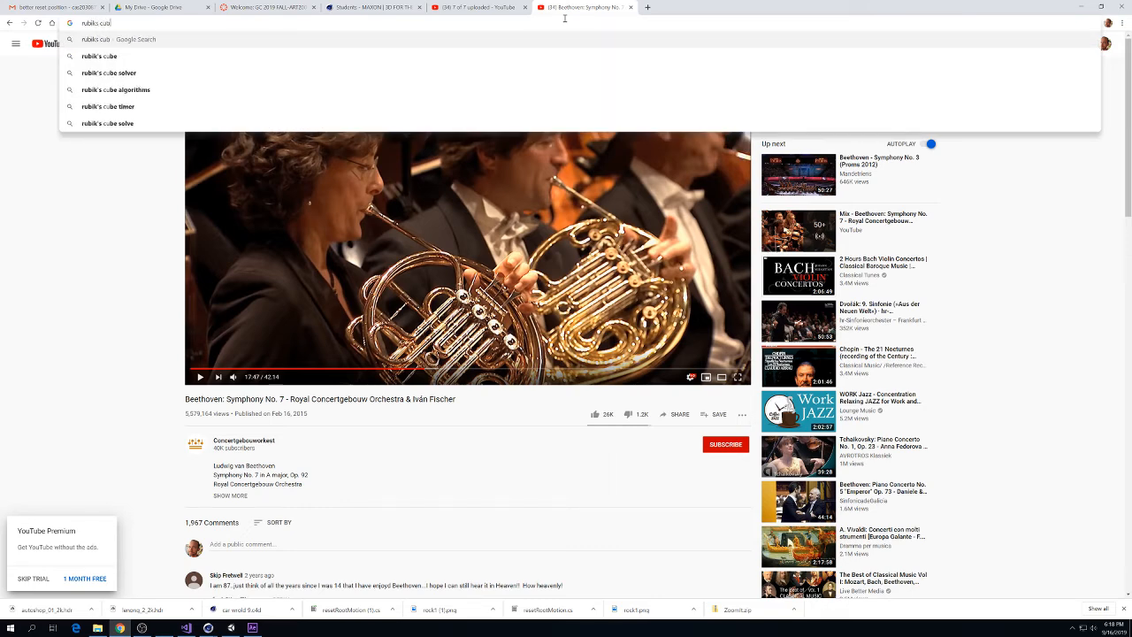
key(Return)
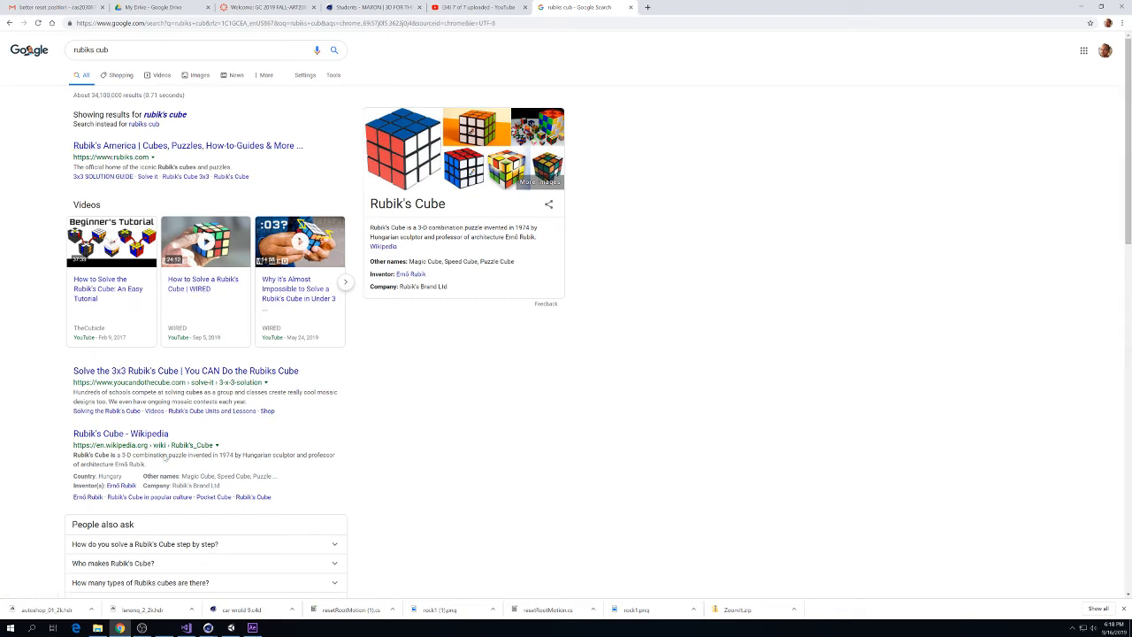
click(144, 437)
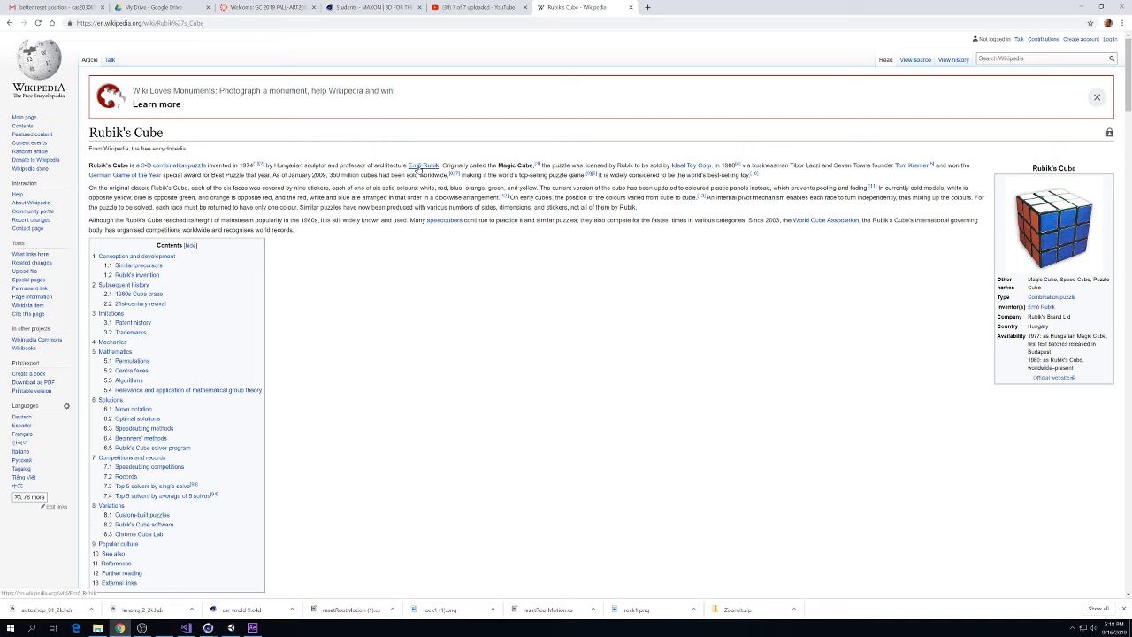
mouse_move(421, 168)
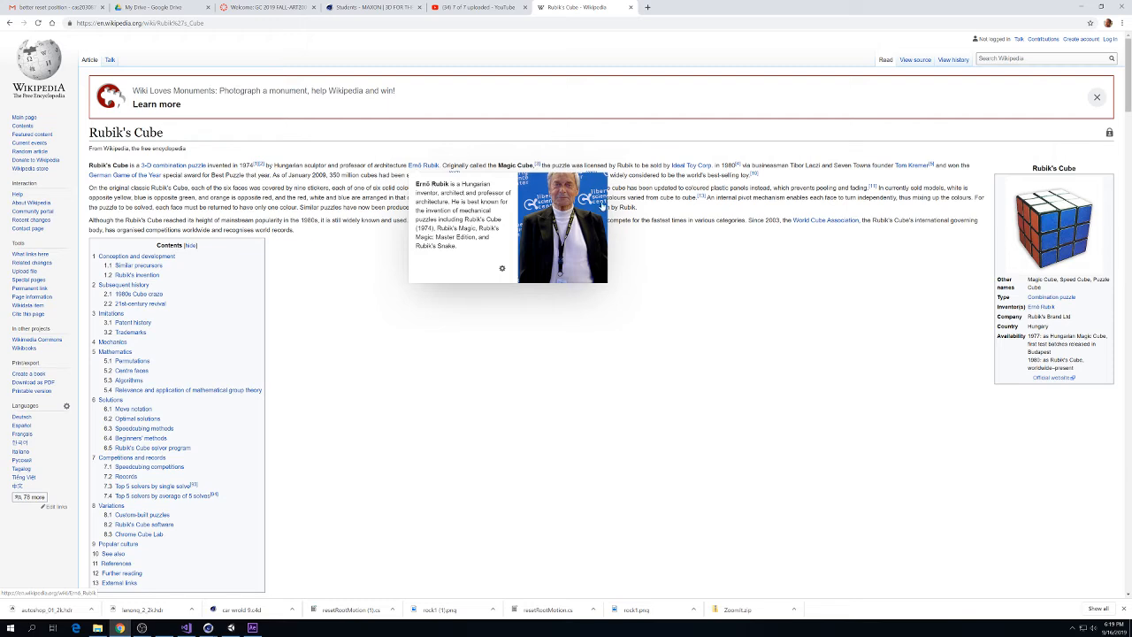
click(1077, 7)
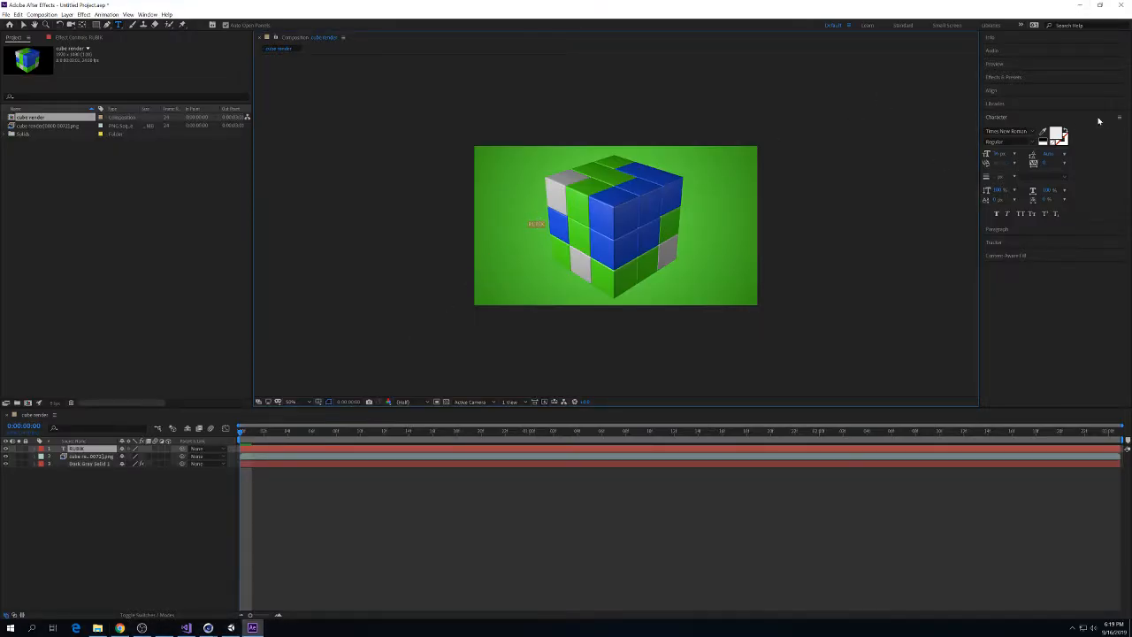
Try the Franklin Gothic Heavy Italic and Franklin Gothic Medium Regular fonts on the text.
click(1035, 133)
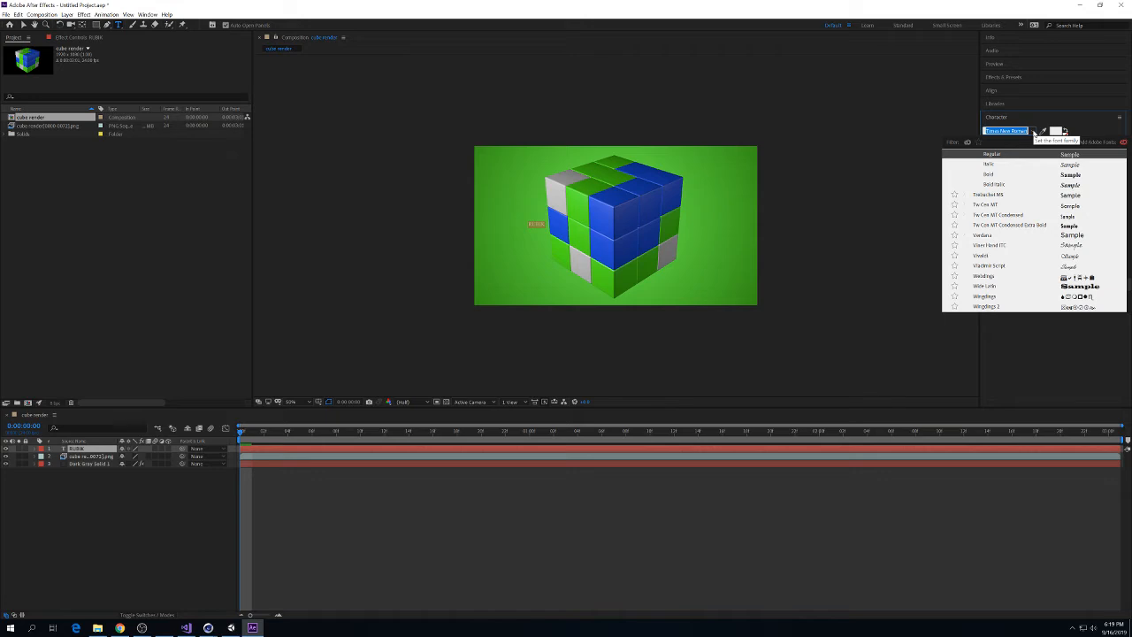
text(fr)
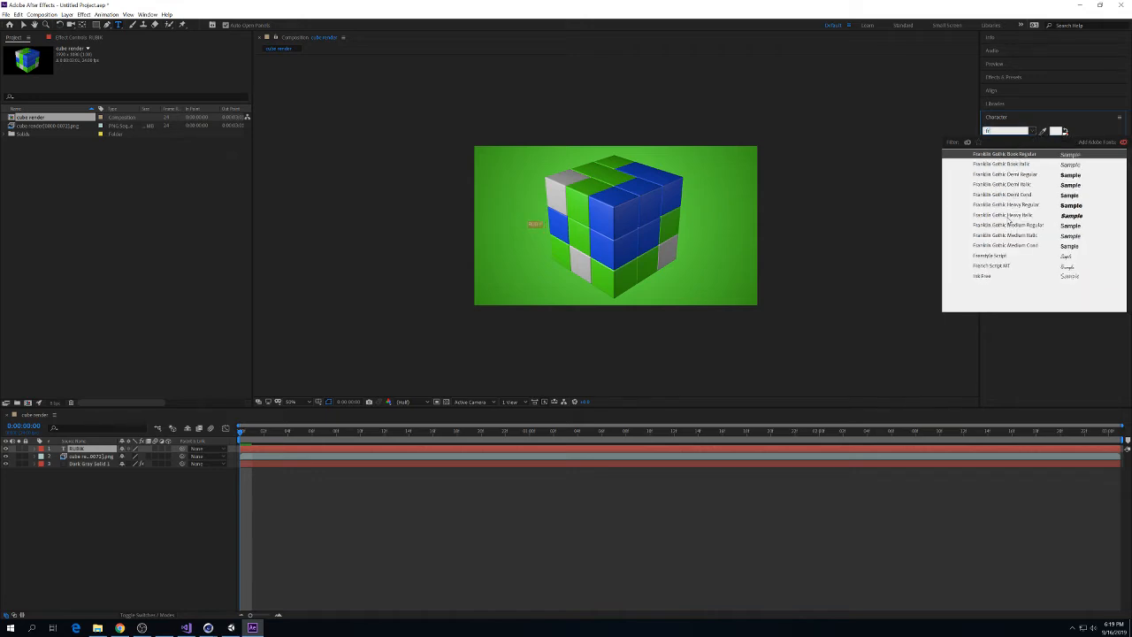
click(1008, 217)
click(1033, 133)
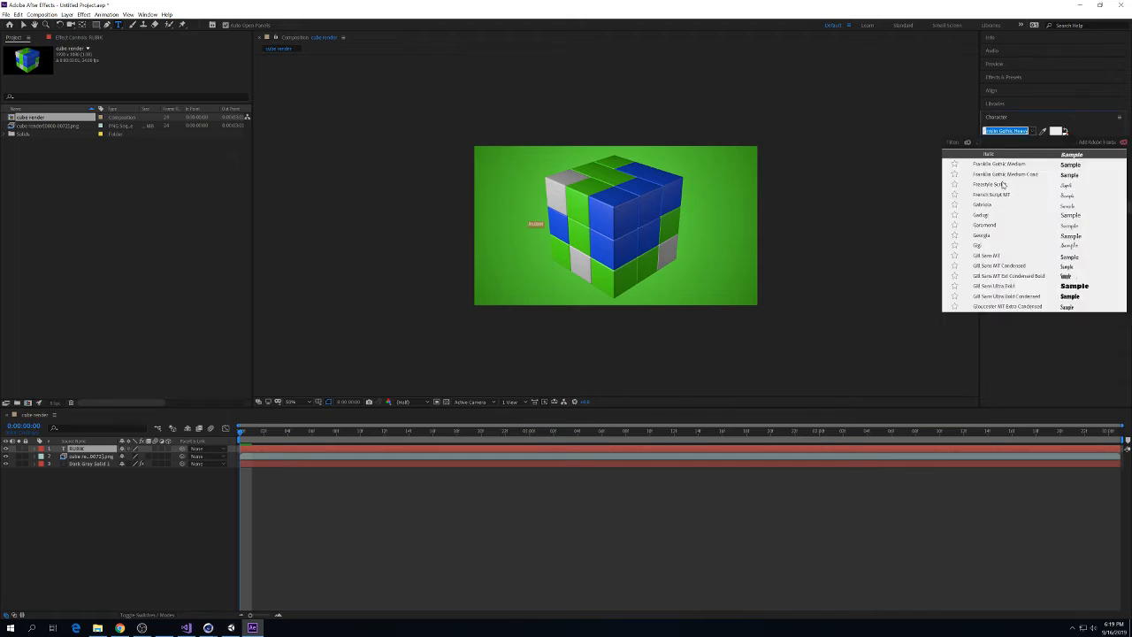
scroll(1007, 177, up, 1)
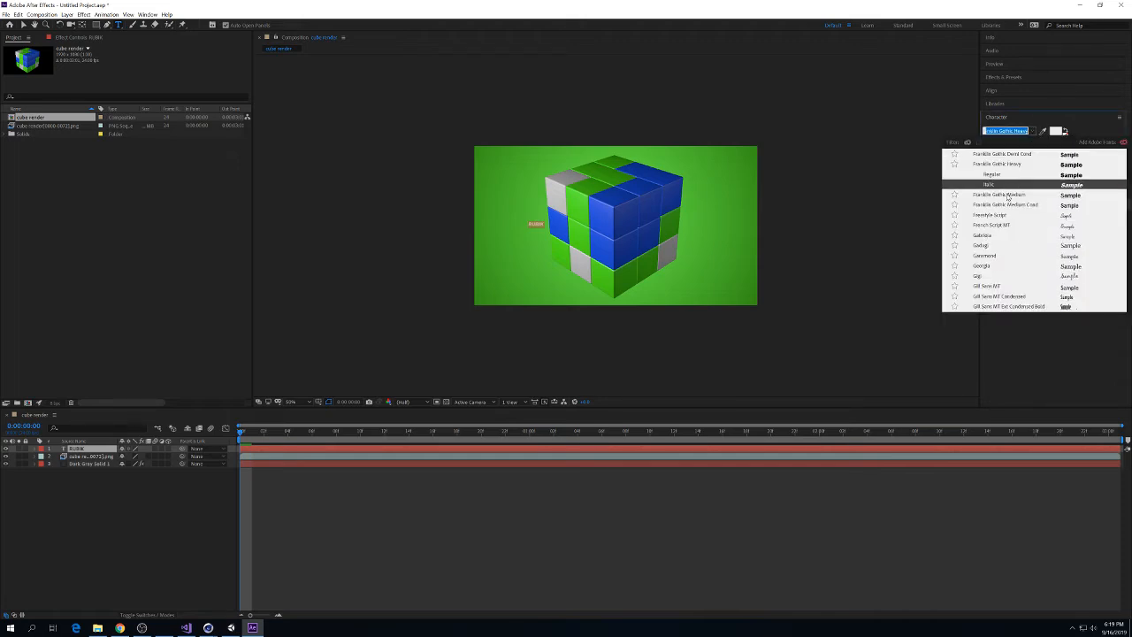
click(1006, 194)
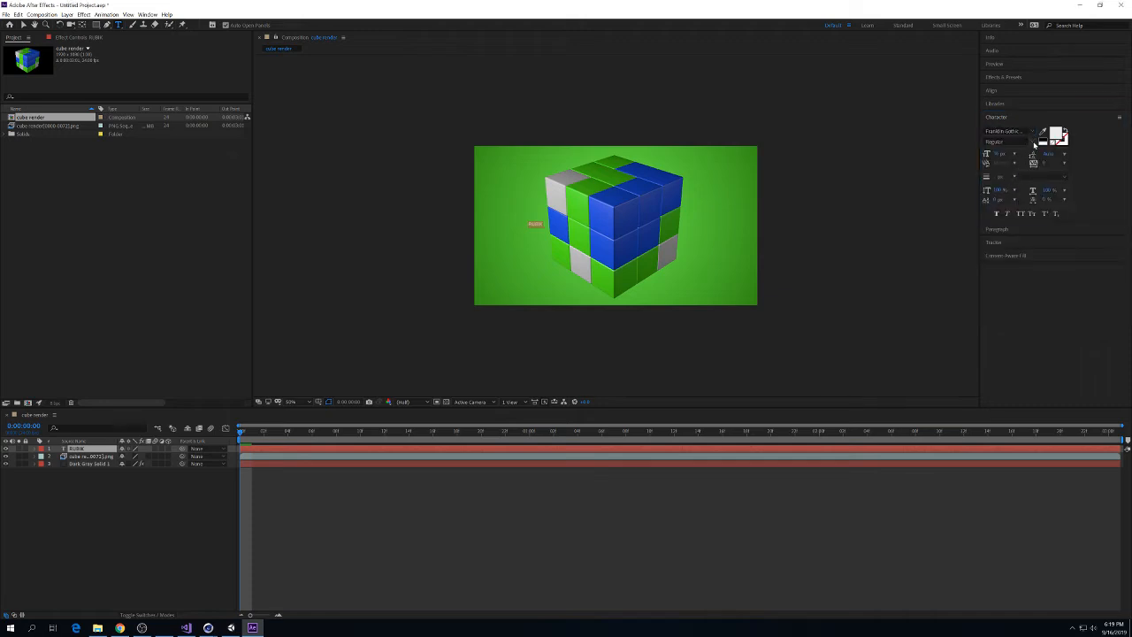
click(1018, 141)
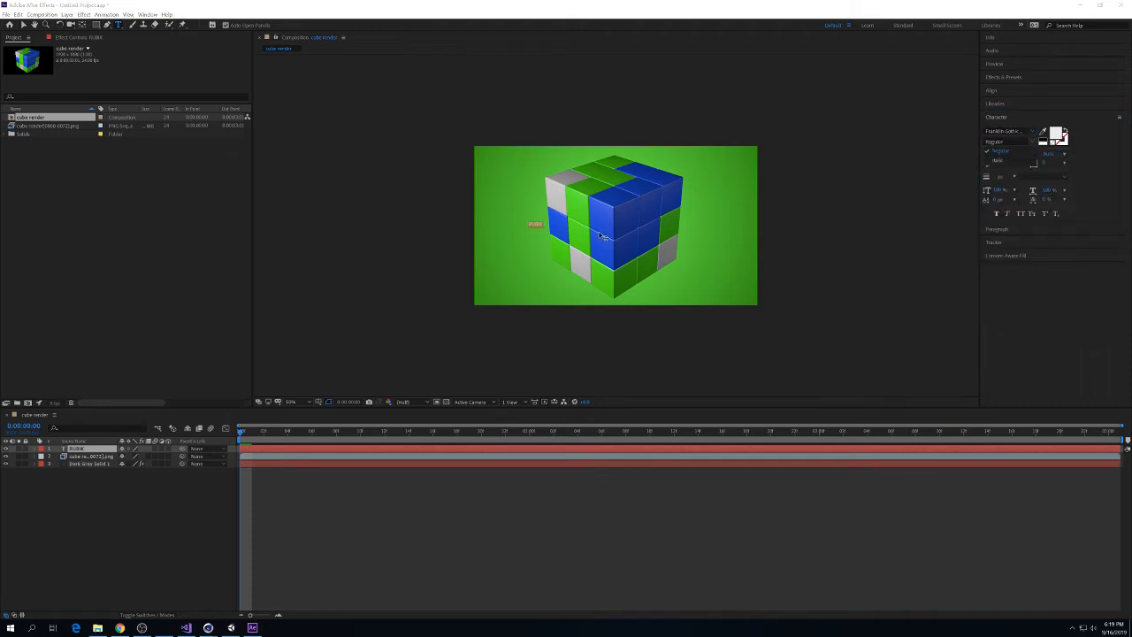
Set the text's font to Franklin Gothic Heavy Regular.
click(1034, 132)
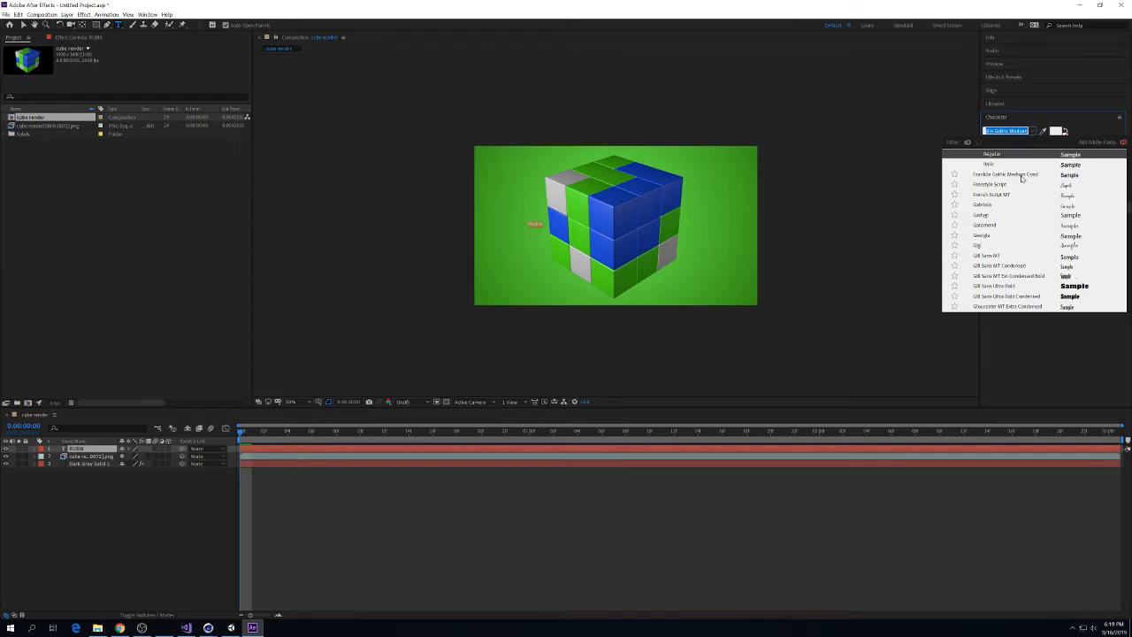
scroll(1022, 178, up, 2)
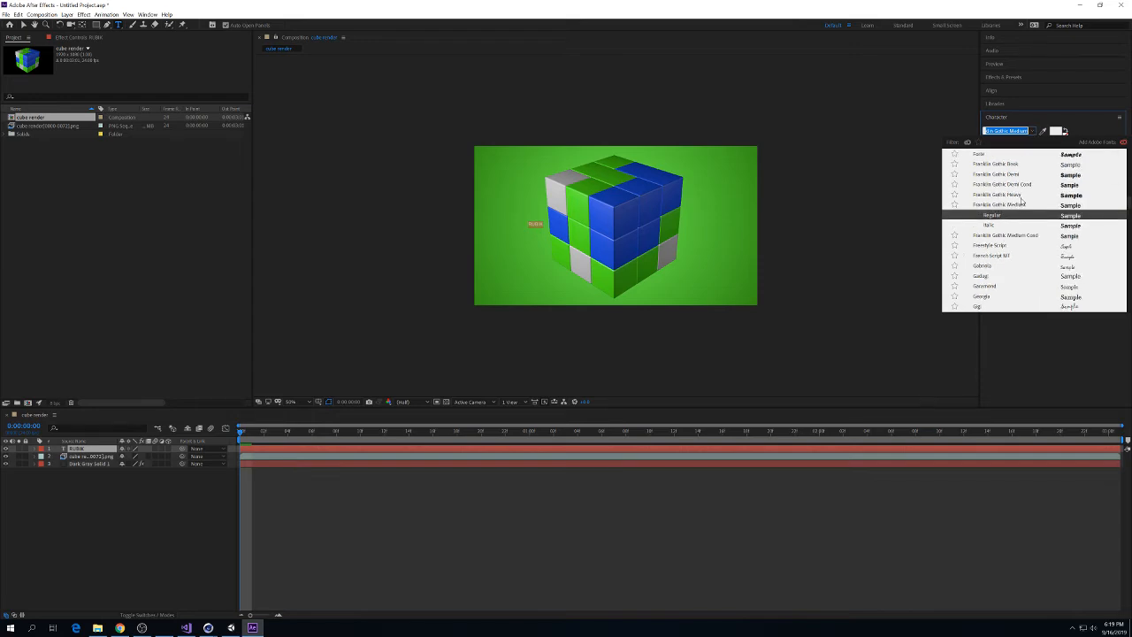
click(1021, 197)
Extend the text to read RUBIK'S CUBE on two lines and select all of it.
click(542, 225)
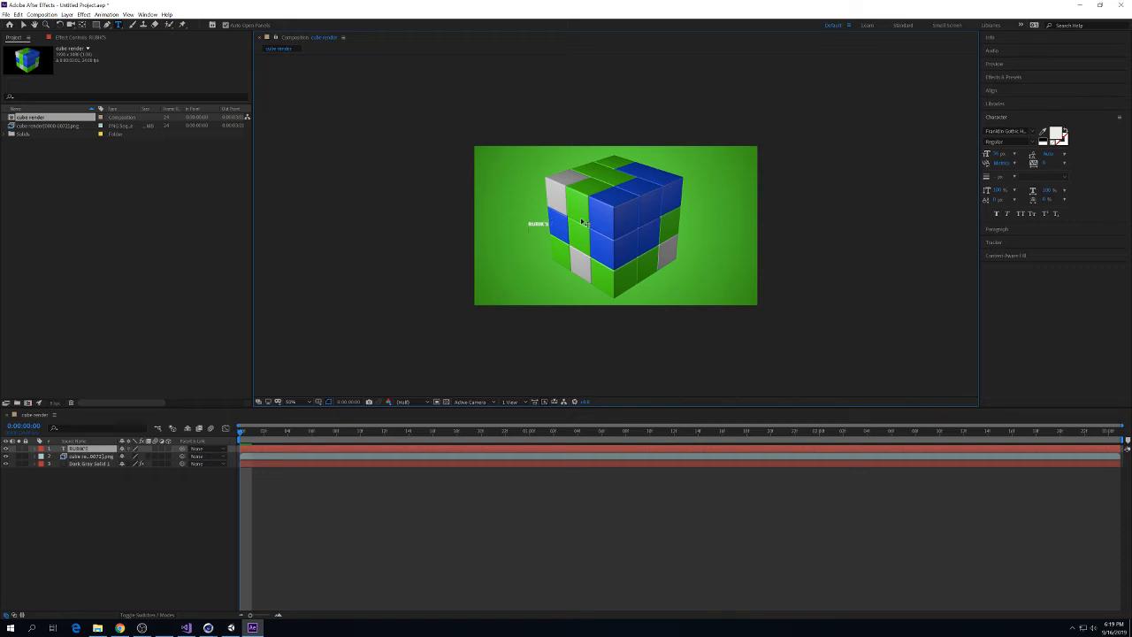
text(BE)
key(ctrl+a)
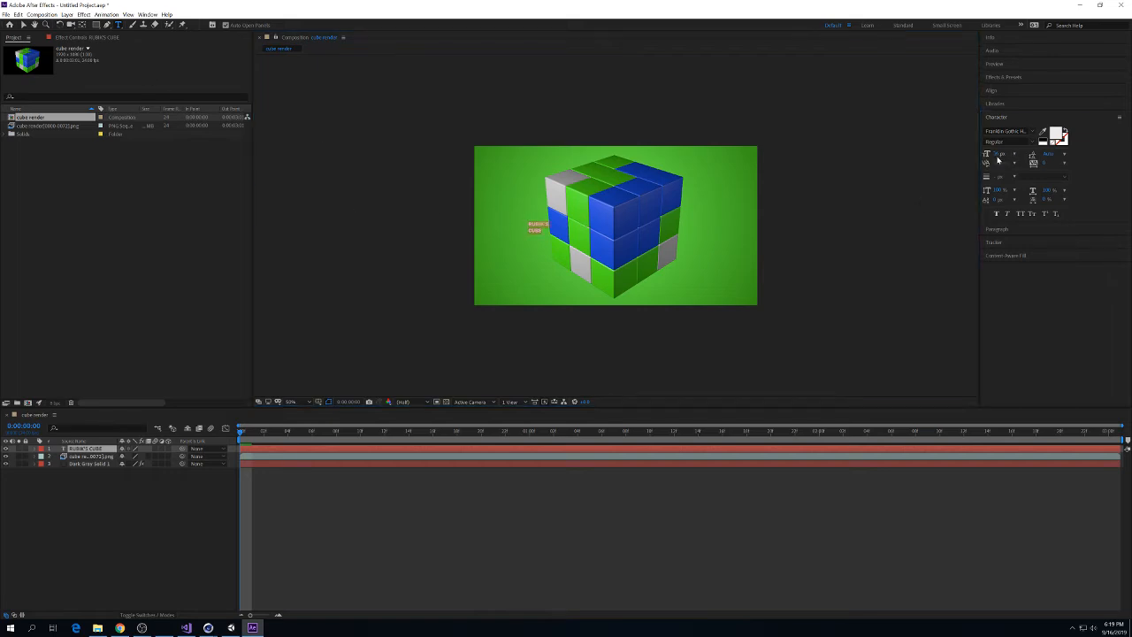
Enlarge the two-line RUBIK'S CUBE text until RUBIK'S spans roughly the cube's width, and center-align both lines.
drag(1014, 155, 1077, 155)
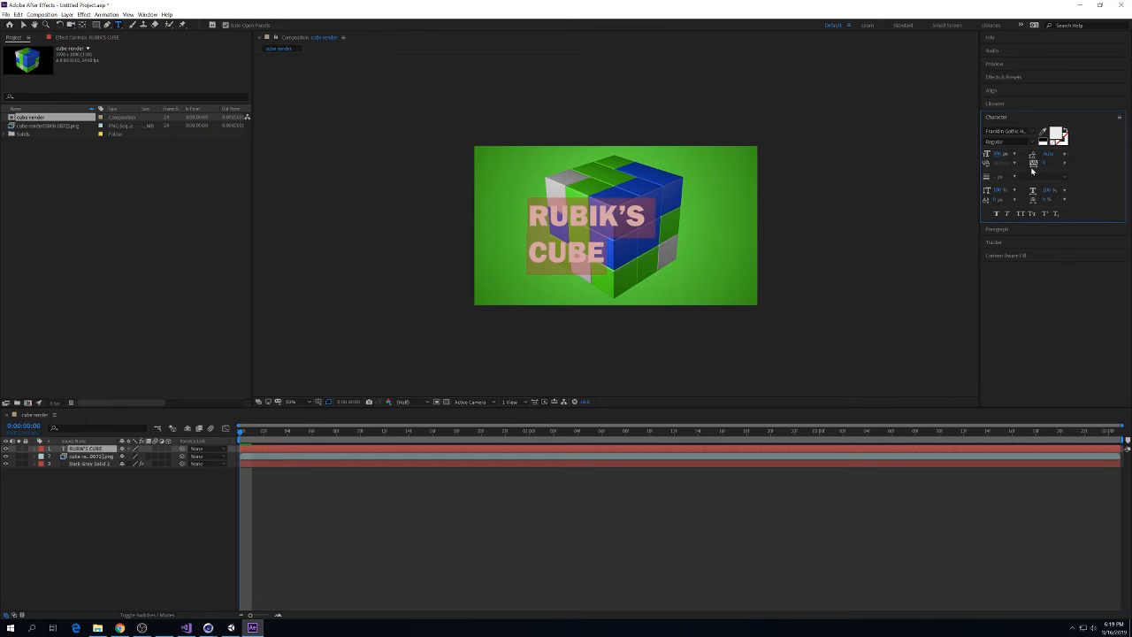
click(999, 230)
click(1000, 143)
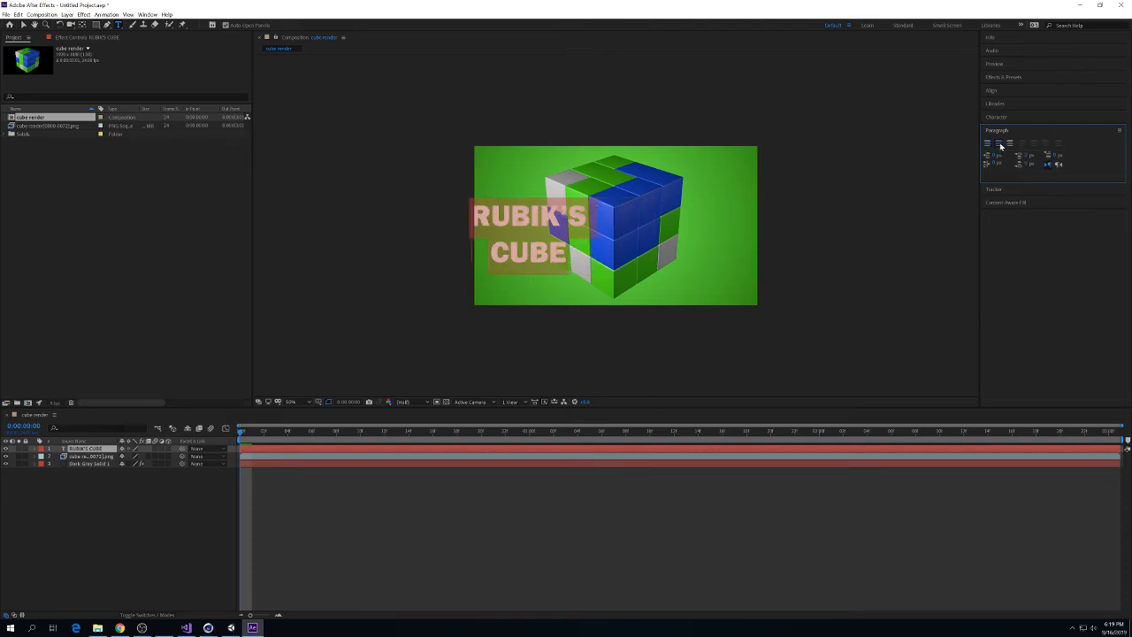
Enlarge only the word CUBE to match the width of RUBIK'S and raise its baseline to tighten the gap between lines.
click(528, 234)
double_click(529, 252)
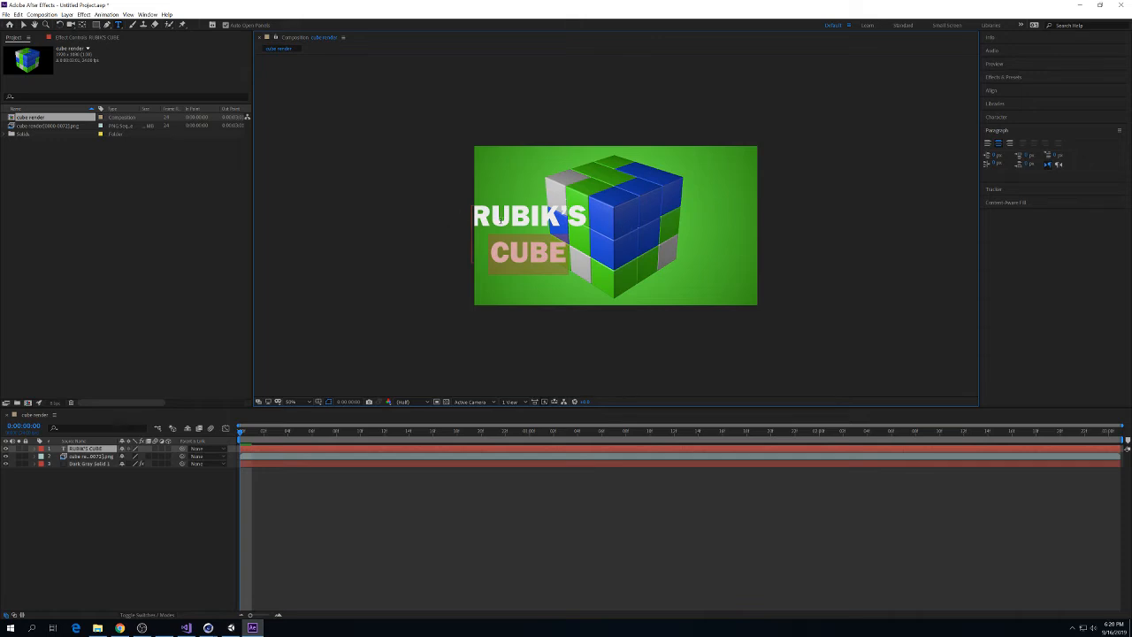
click(528, 221)
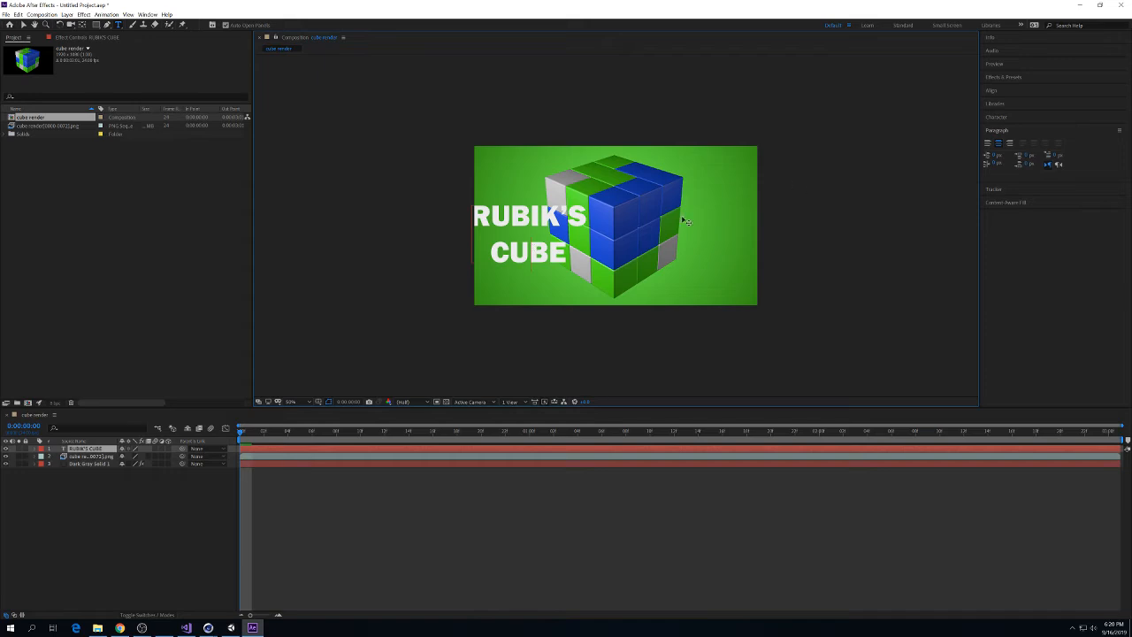
double_click(552, 249)
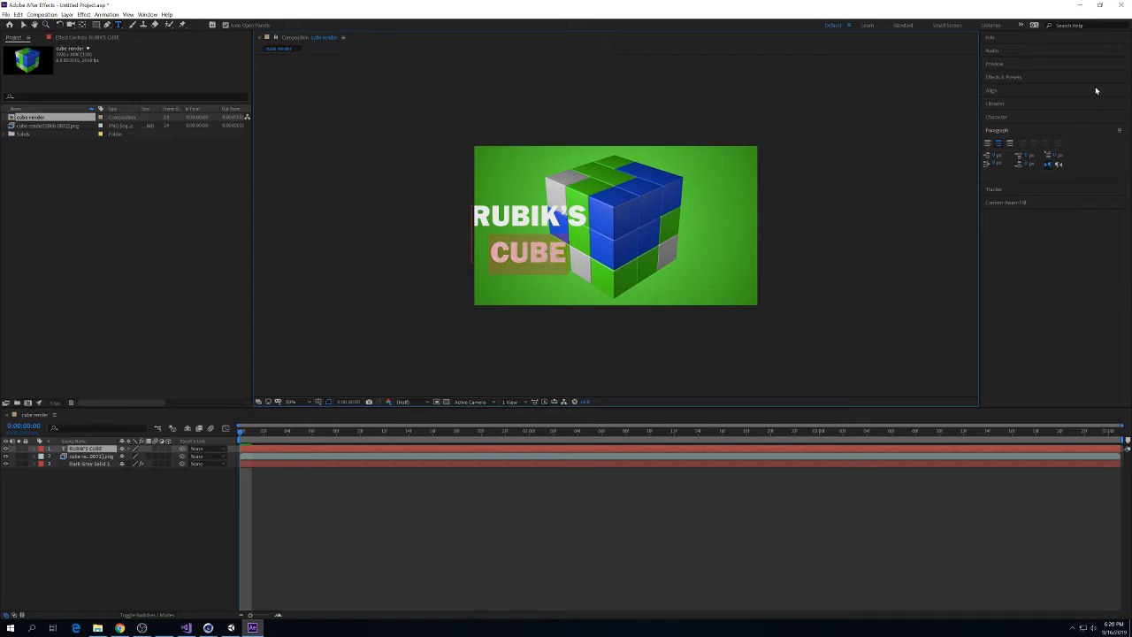
click(999, 83)
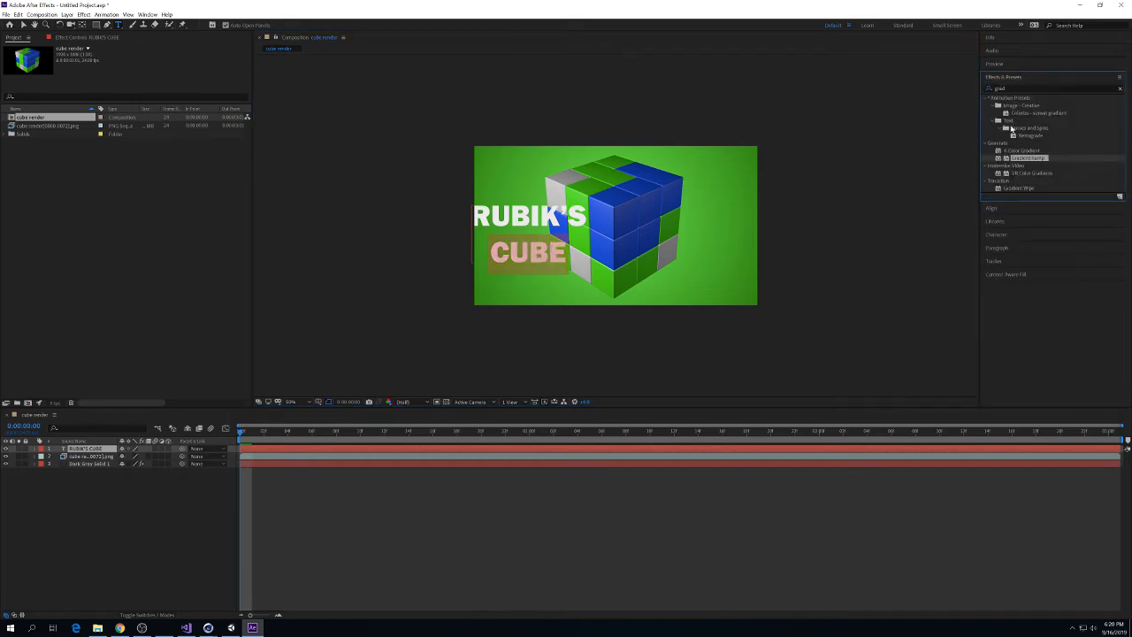
click(1016, 235)
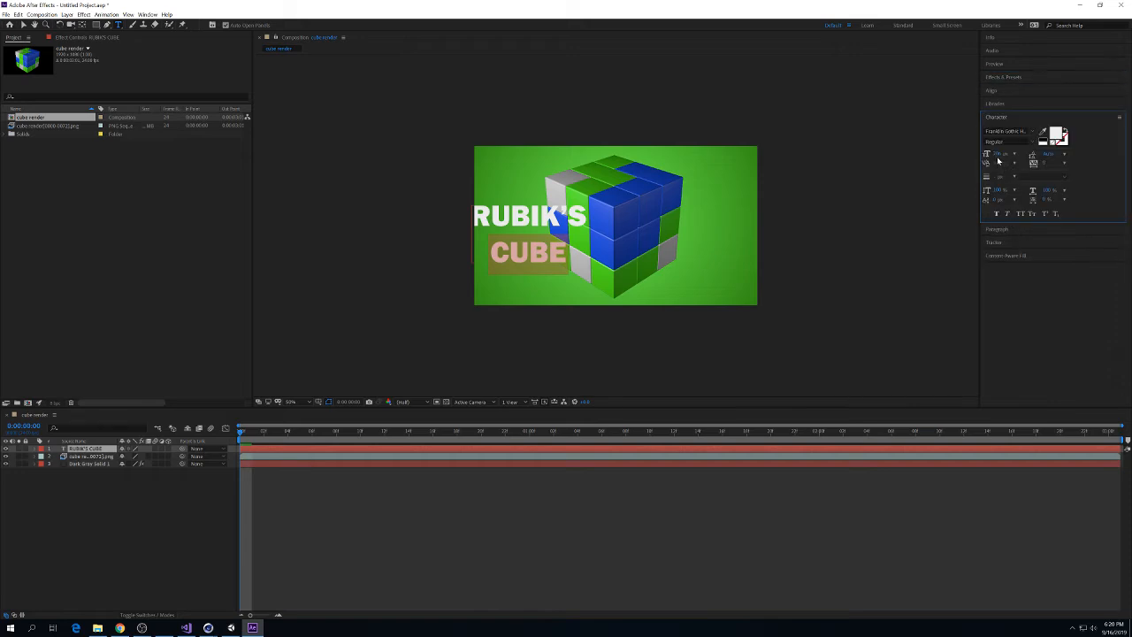
drag(998, 154, 1039, 155)
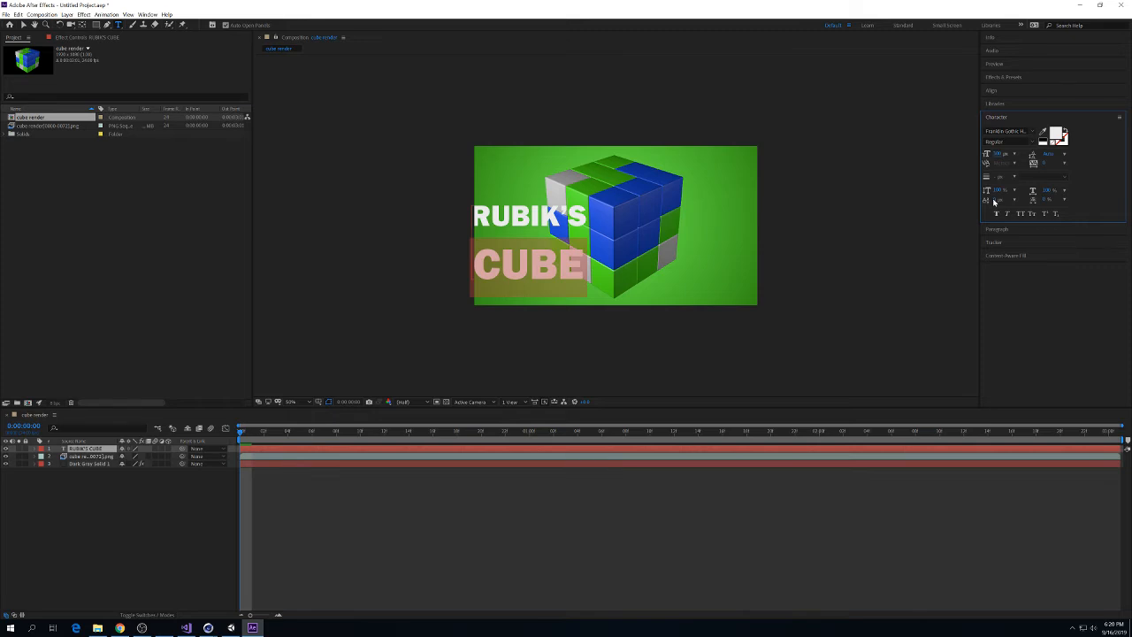
drag(994, 202, 992, 203)
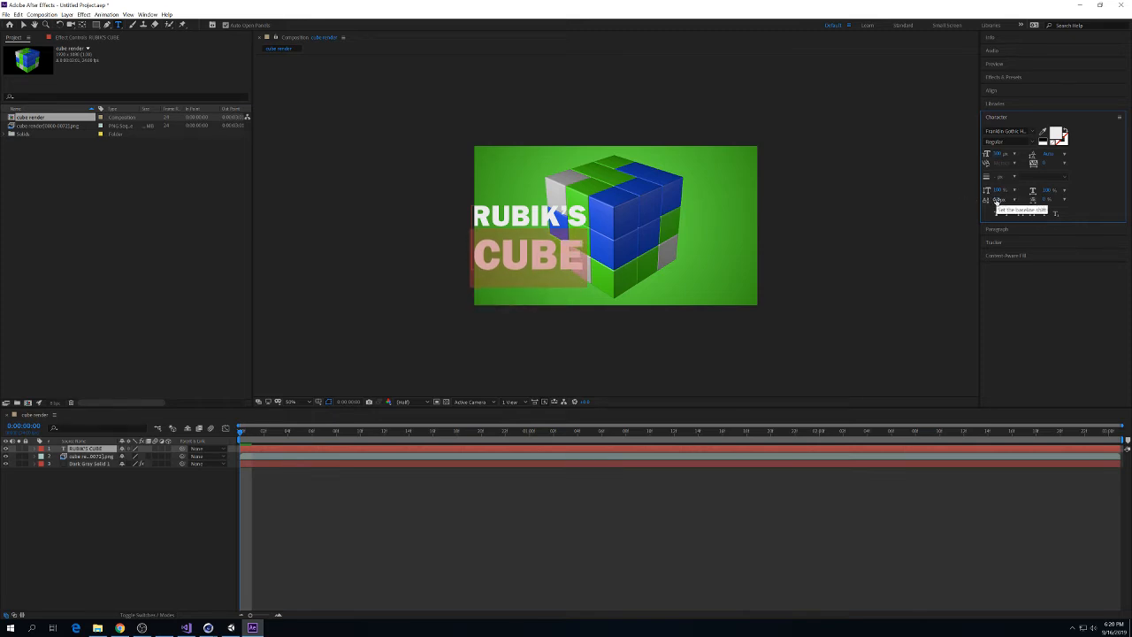
drag(998, 202, 1007, 202)
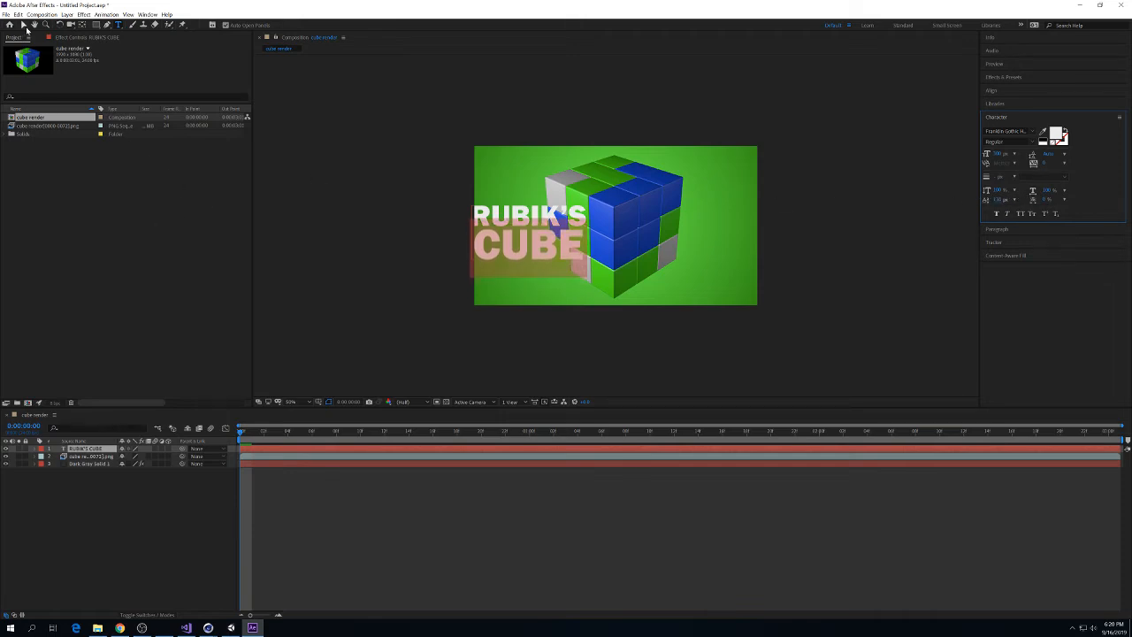
Move the title to the center of the cube and scale it up until it extends past both sides of the cube.
click(25, 27)
drag(559, 248, 640, 237)
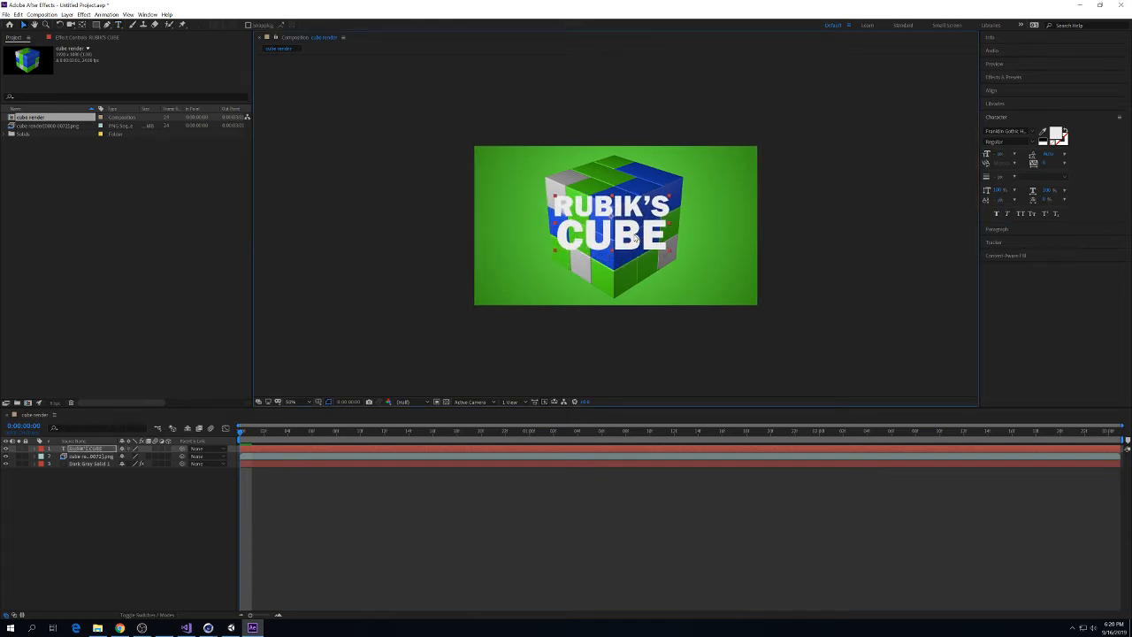
key(s)
drag(136, 457, 163, 455)
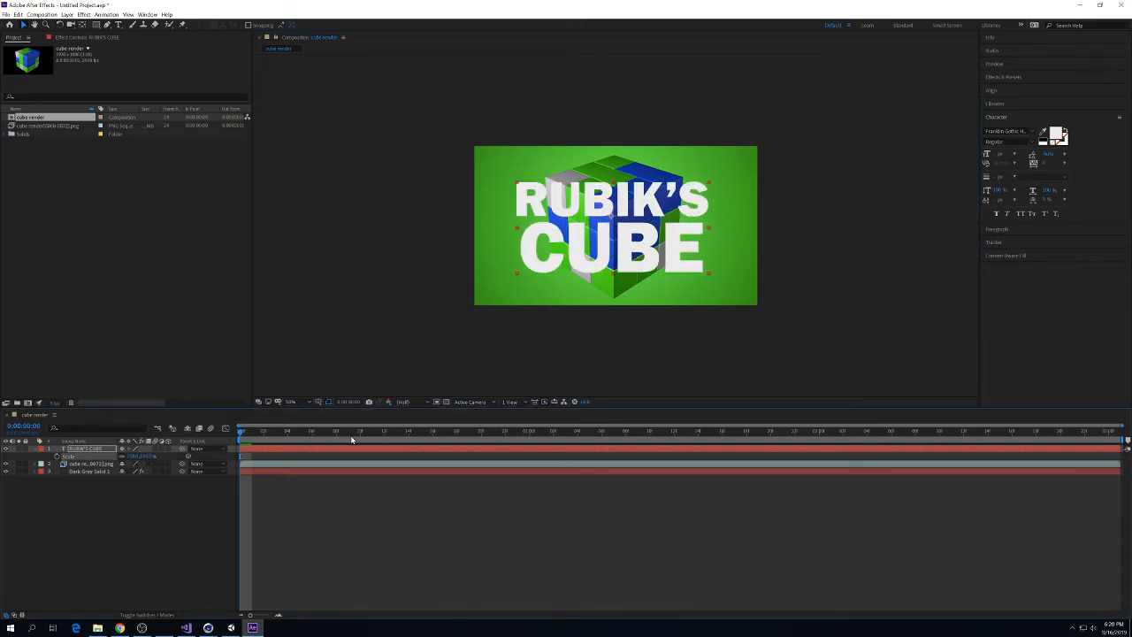
Preview the enlarged title over the rotating cube at several points early in the timeline.
mouse_move(349, 433)
mouse_down()
mouse_move(1064, 427)
mouse_move(349, 432)
mouse_up()
click(130, 500)
click(73, 450)
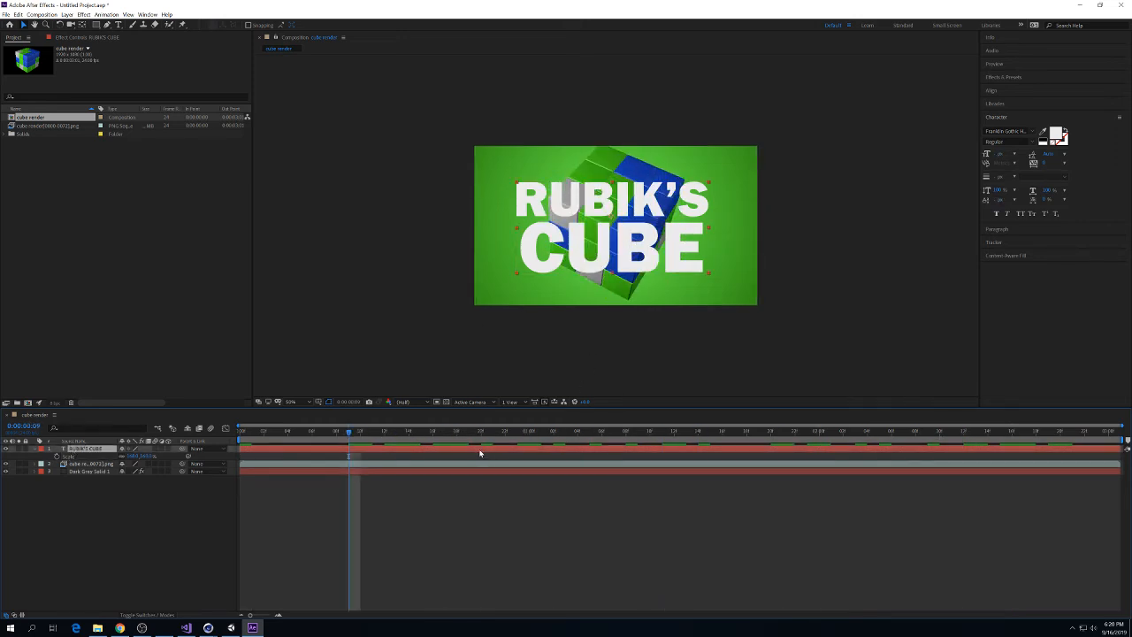
key(space)
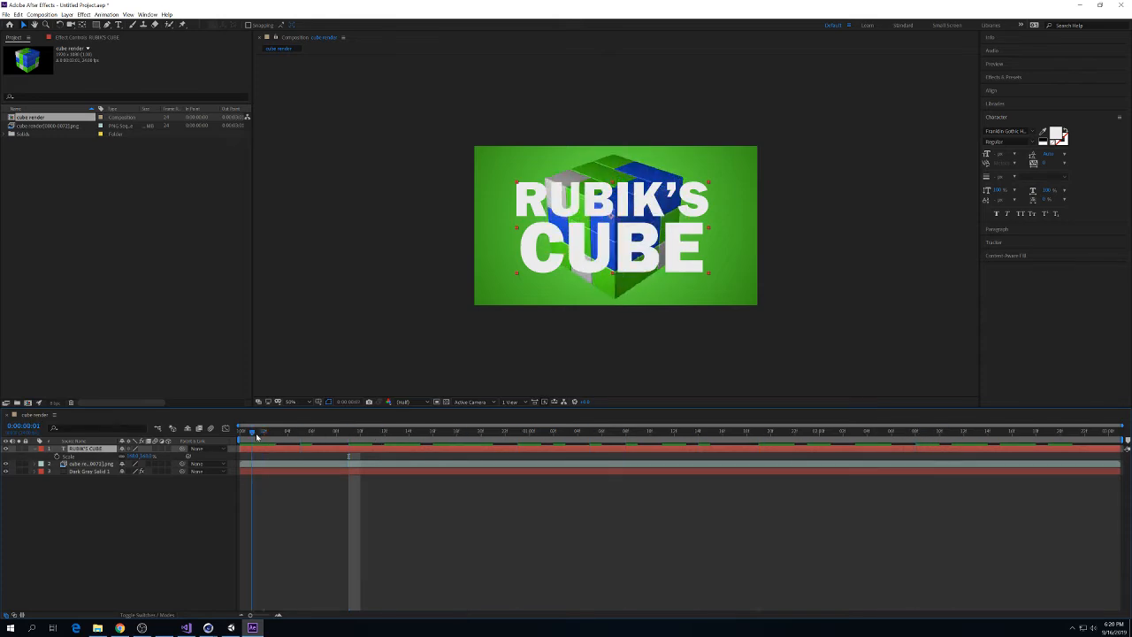
key(space)
click(109, 502)
click(92, 449)
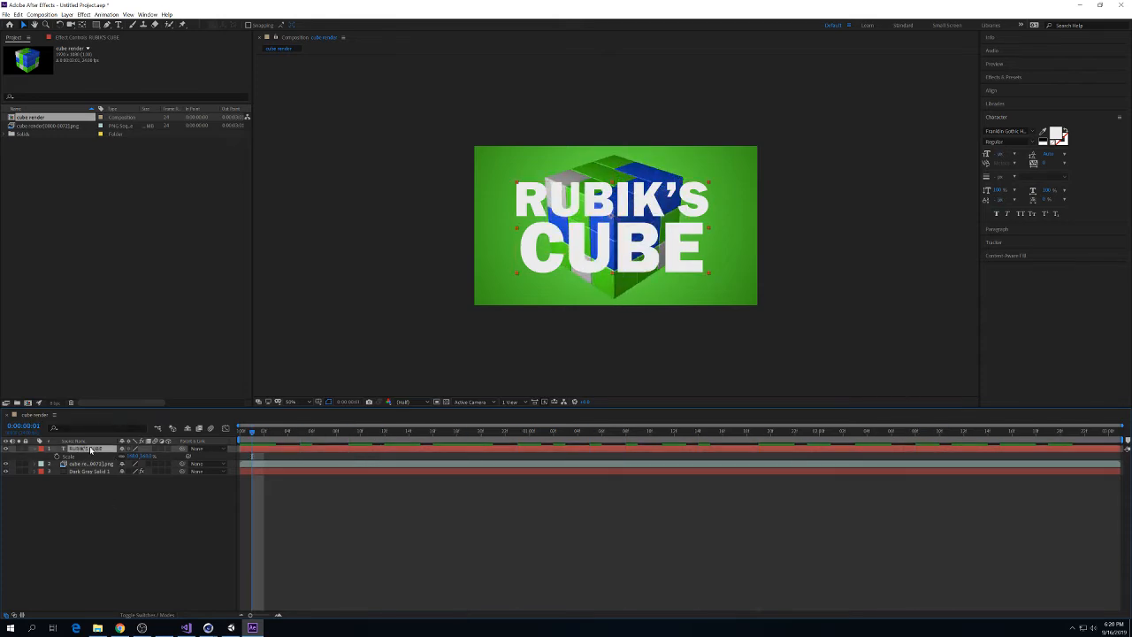
Try adding a Stroke Width animator to the title's text properties, and undo it.
click(1012, 232)
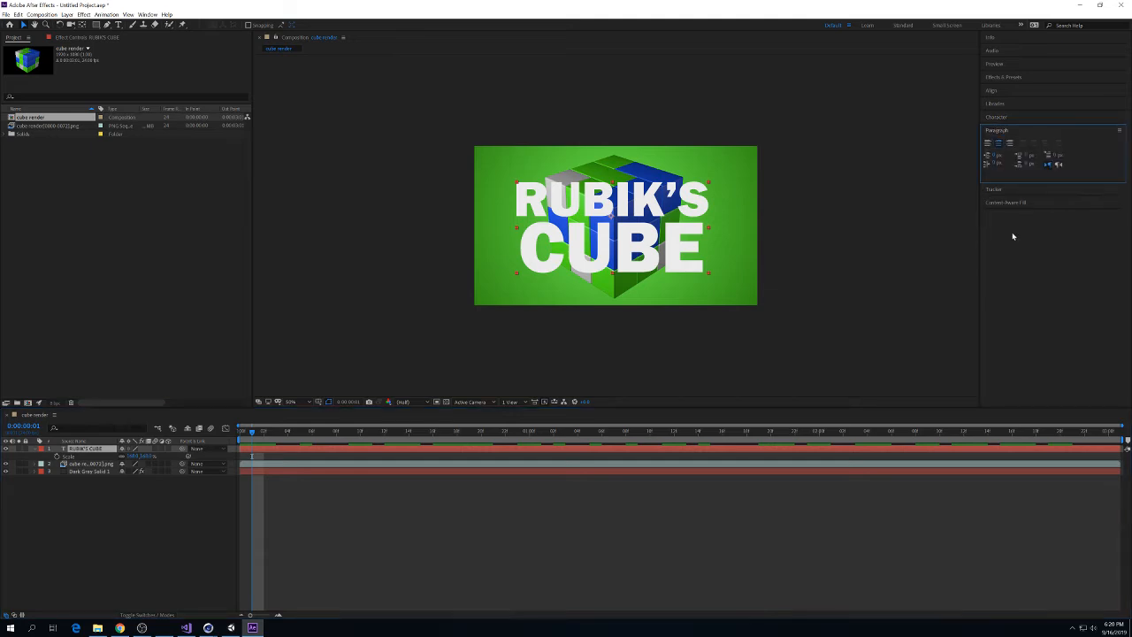
click(999, 105)
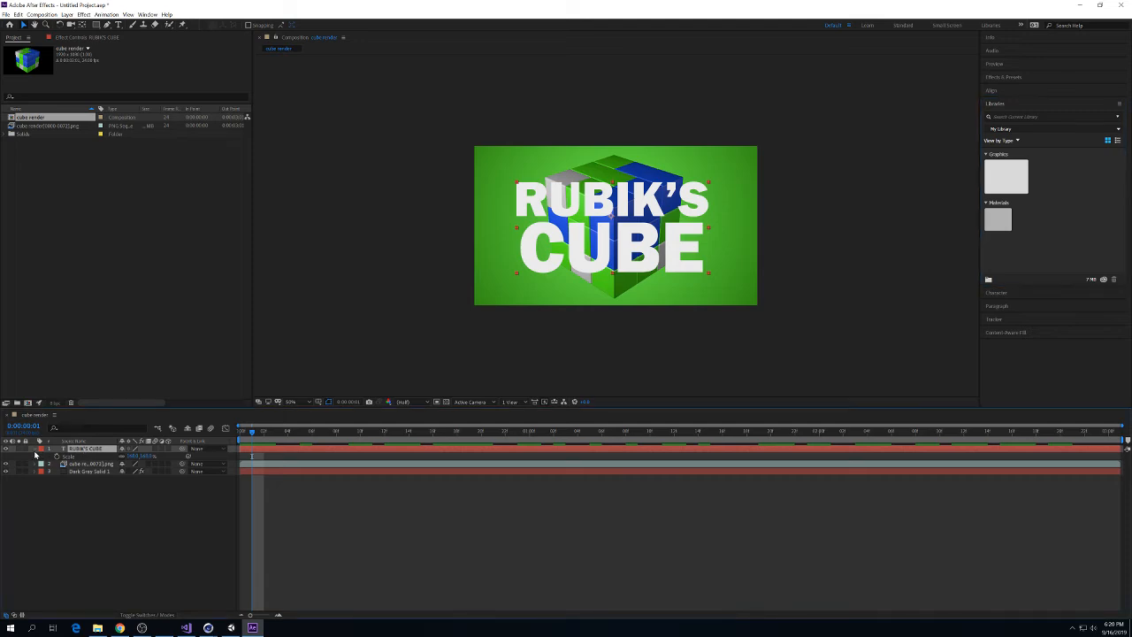
click(35, 451)
click(36, 451)
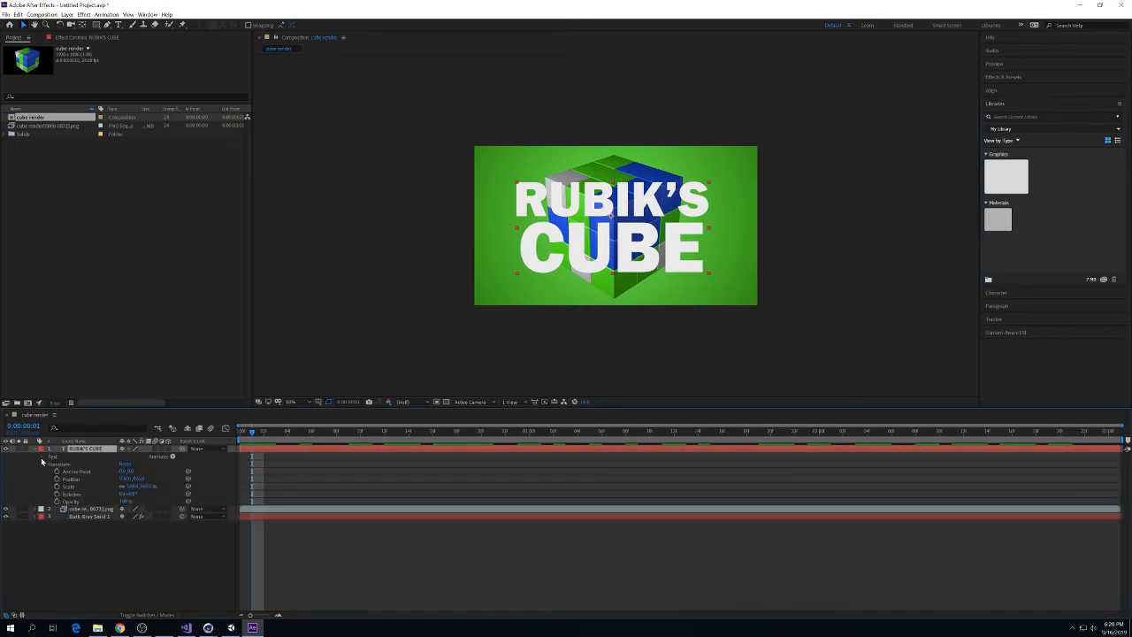
click(43, 457)
click(67, 471)
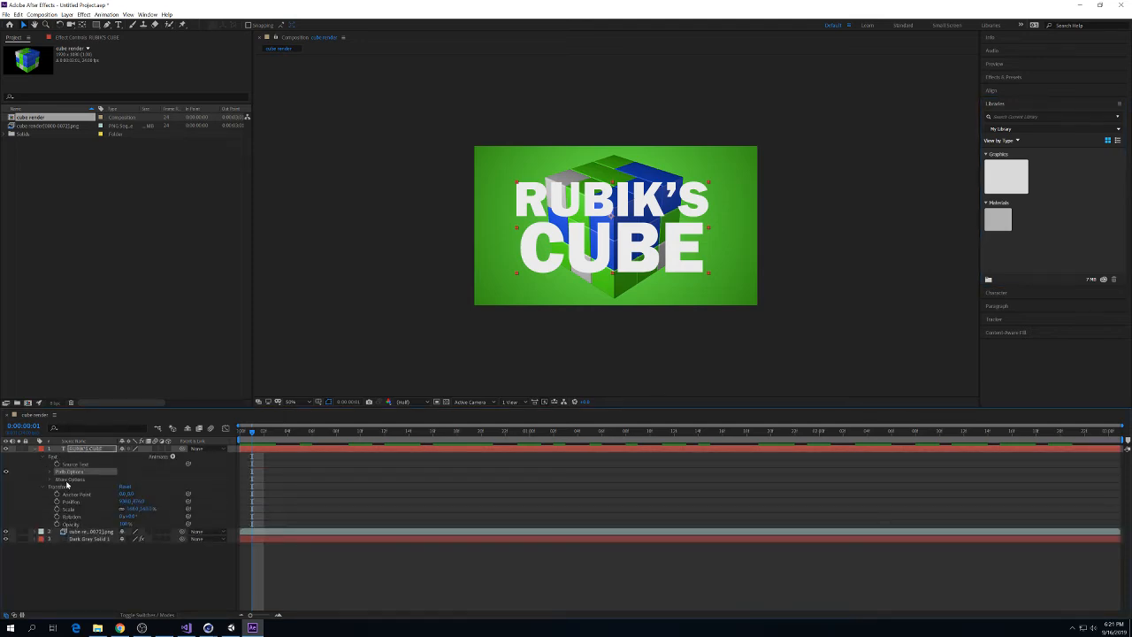
click(59, 458)
click(173, 457)
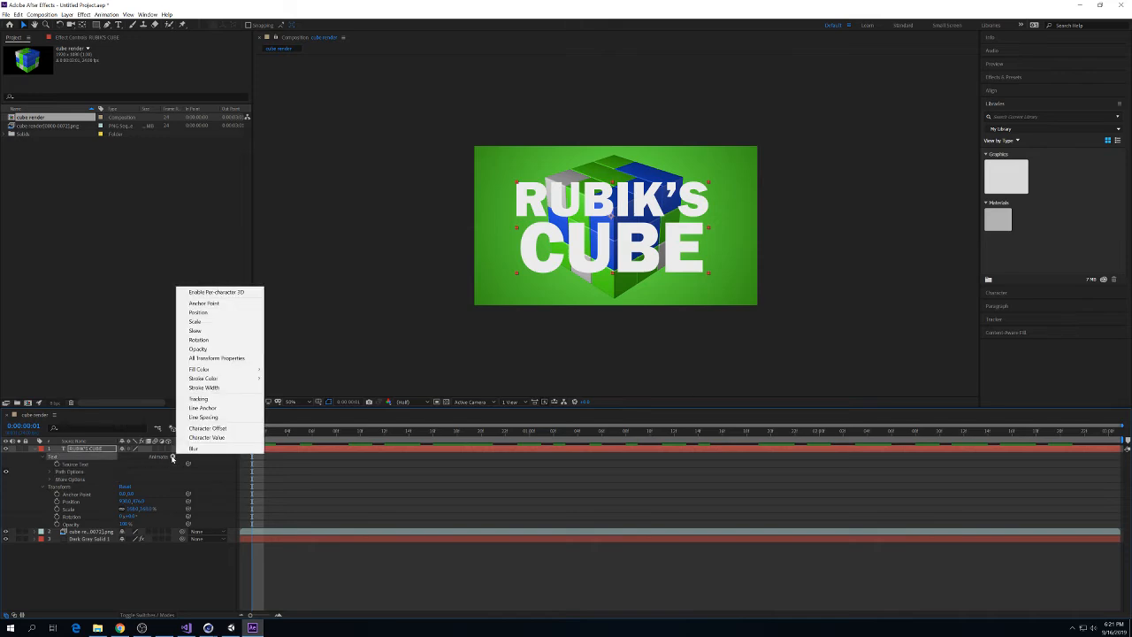
mouse_move(216, 382)
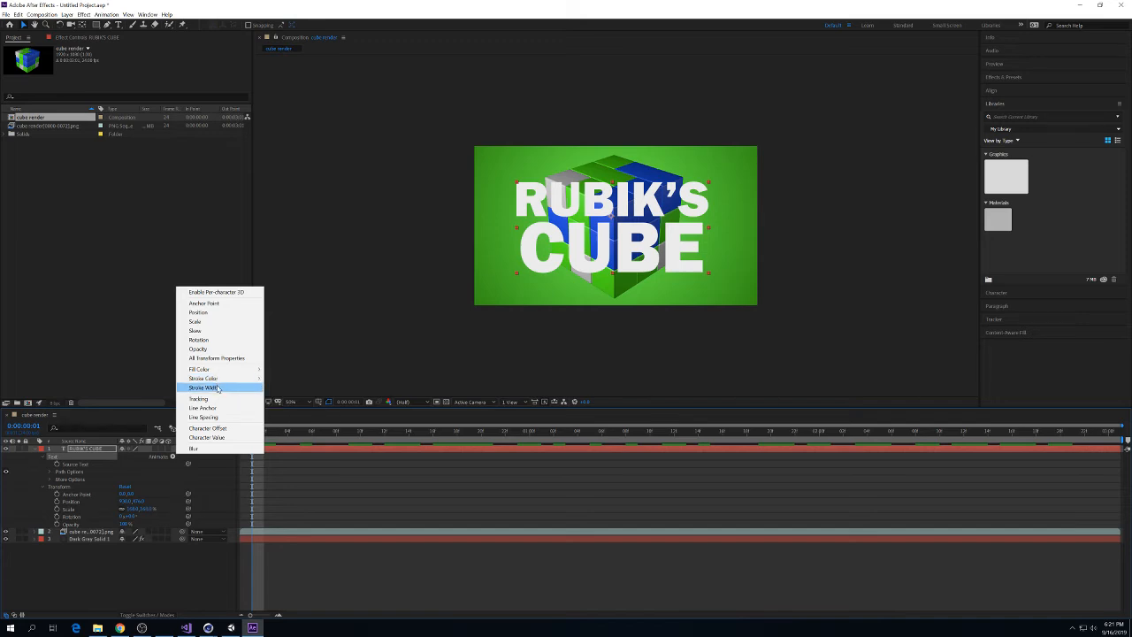
click(203, 387)
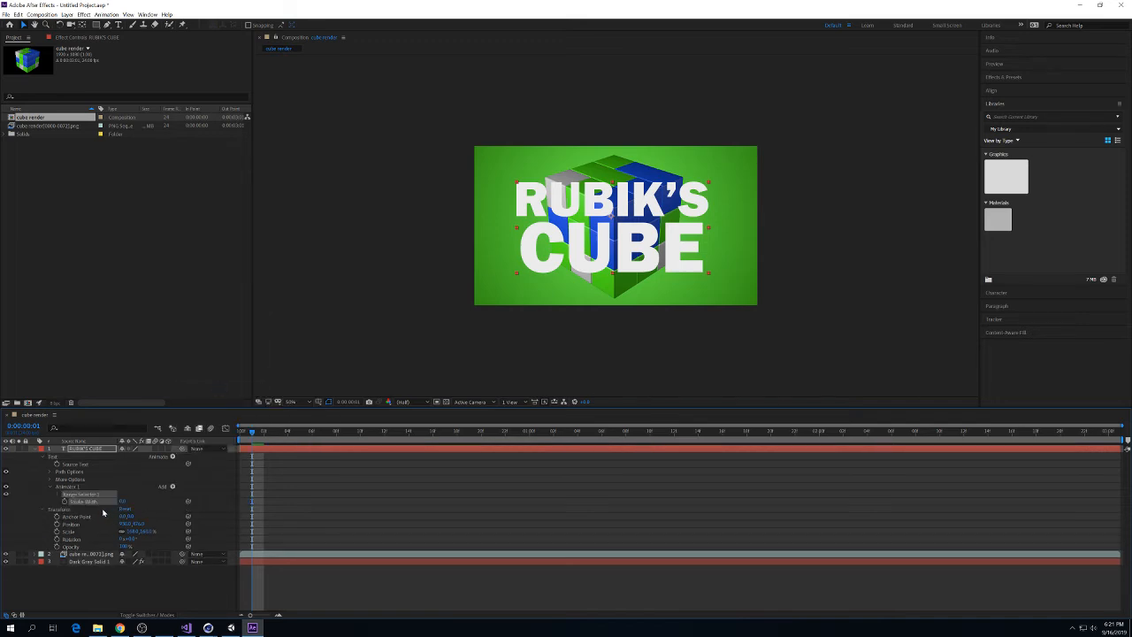
key(ctrl+z)
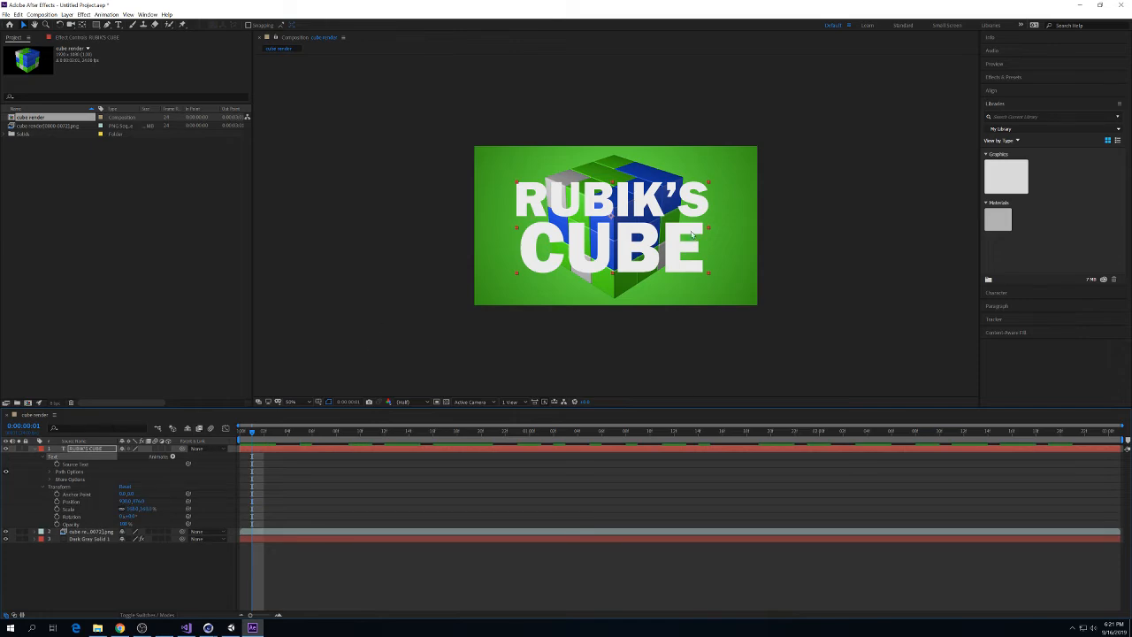
Apply a dark gray stroke color to the RUBIK'S CUBE title.
click(1004, 77)
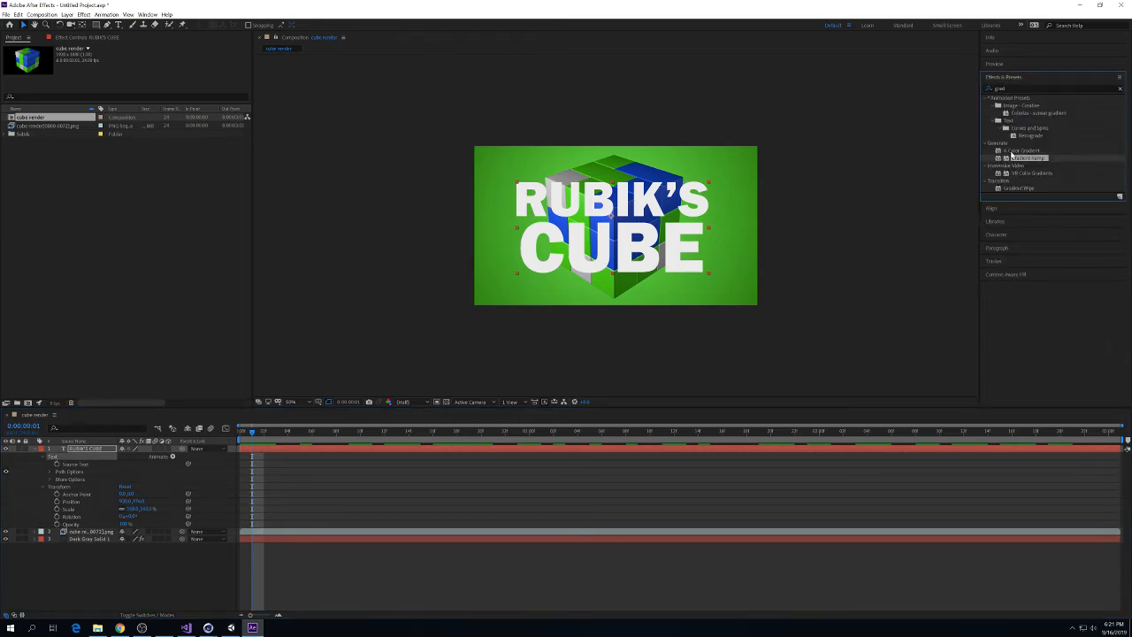
click(1000, 235)
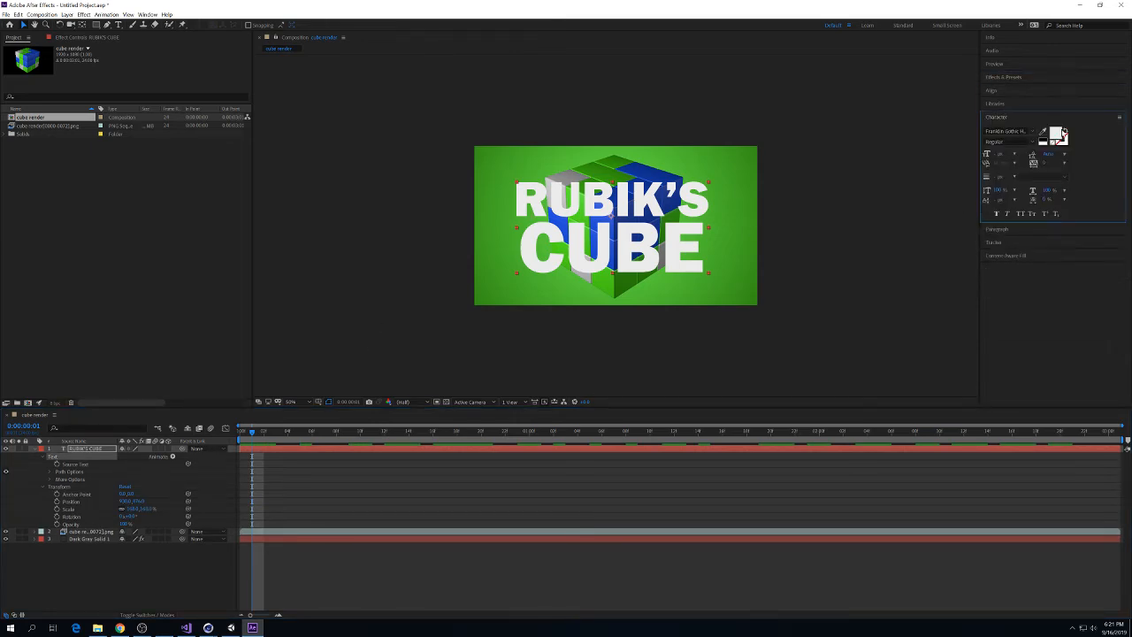
click(1056, 134)
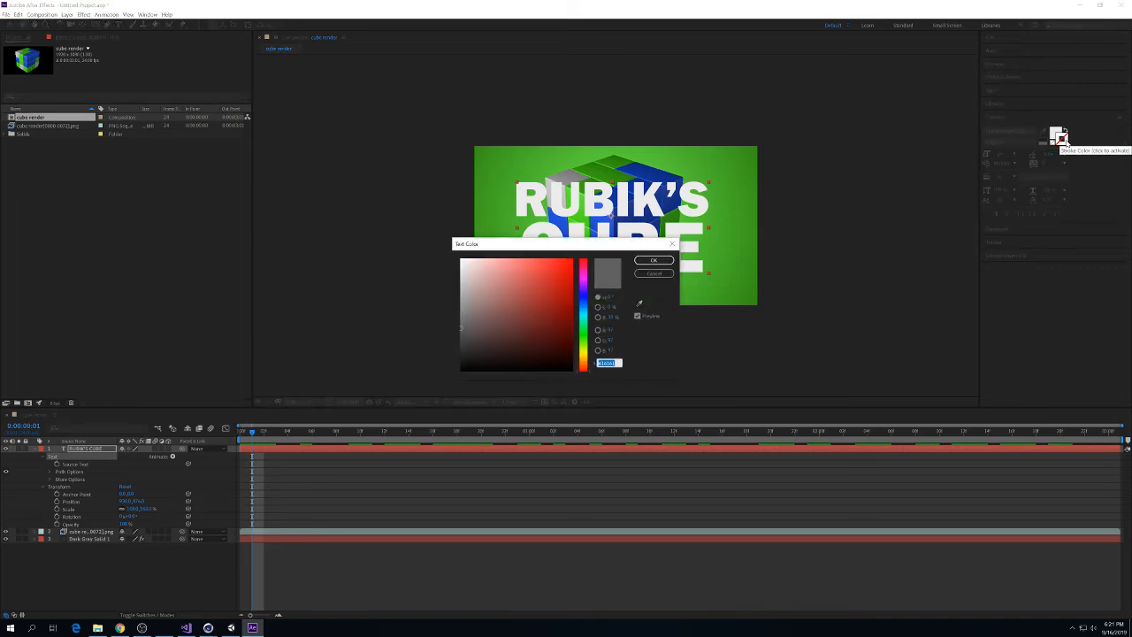
click(647, 264)
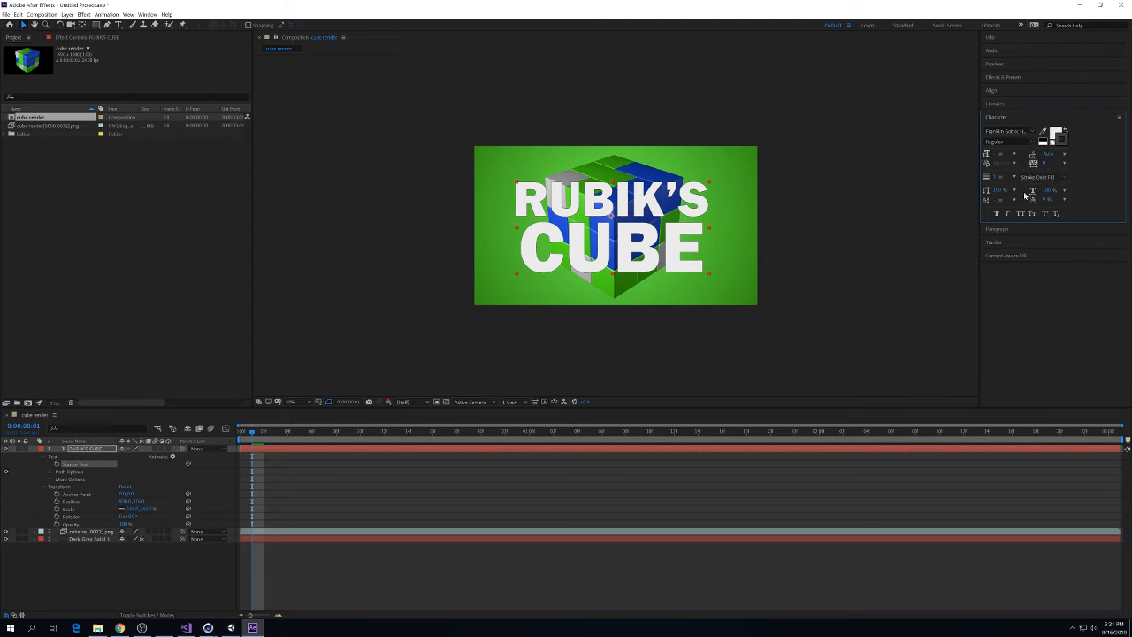
Examine the title layer's Path Options and More Options settings.
click(51, 473)
click(52, 486)
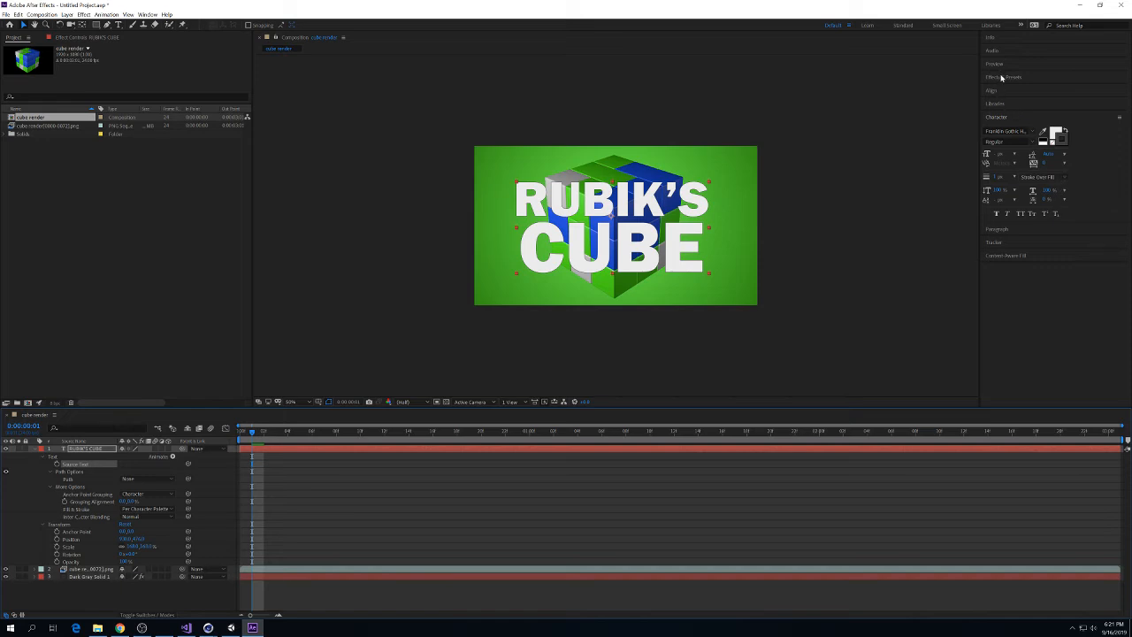
click(94, 451)
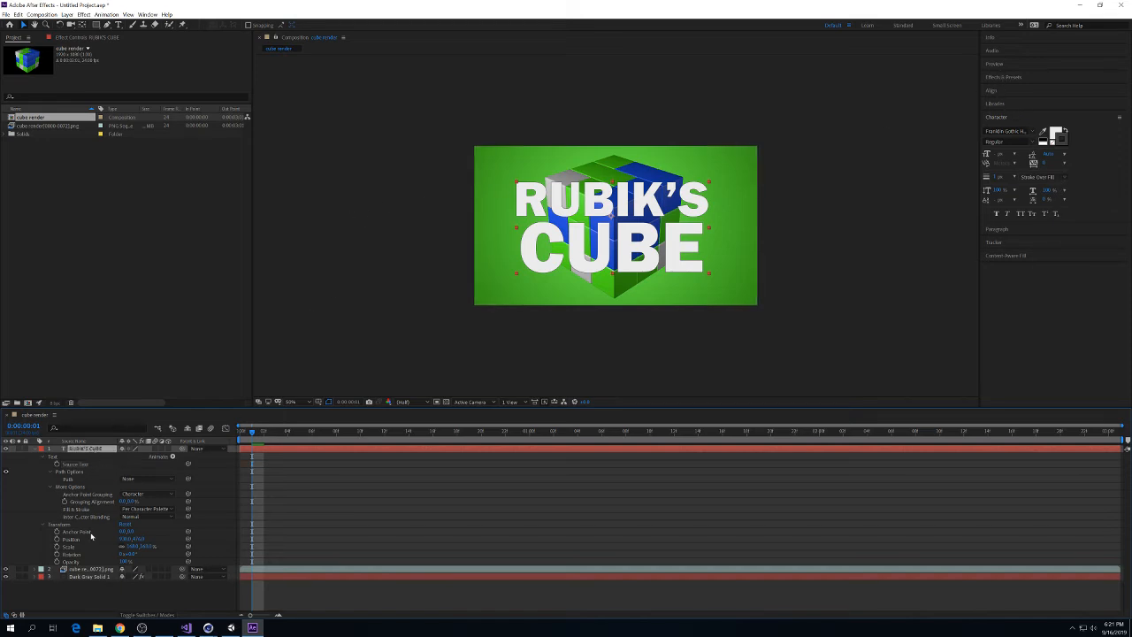
click(96, 576)
Change the fill color of the RUBIK'S CUBE title to a medium gray.
click(90, 451)
click(95, 28)
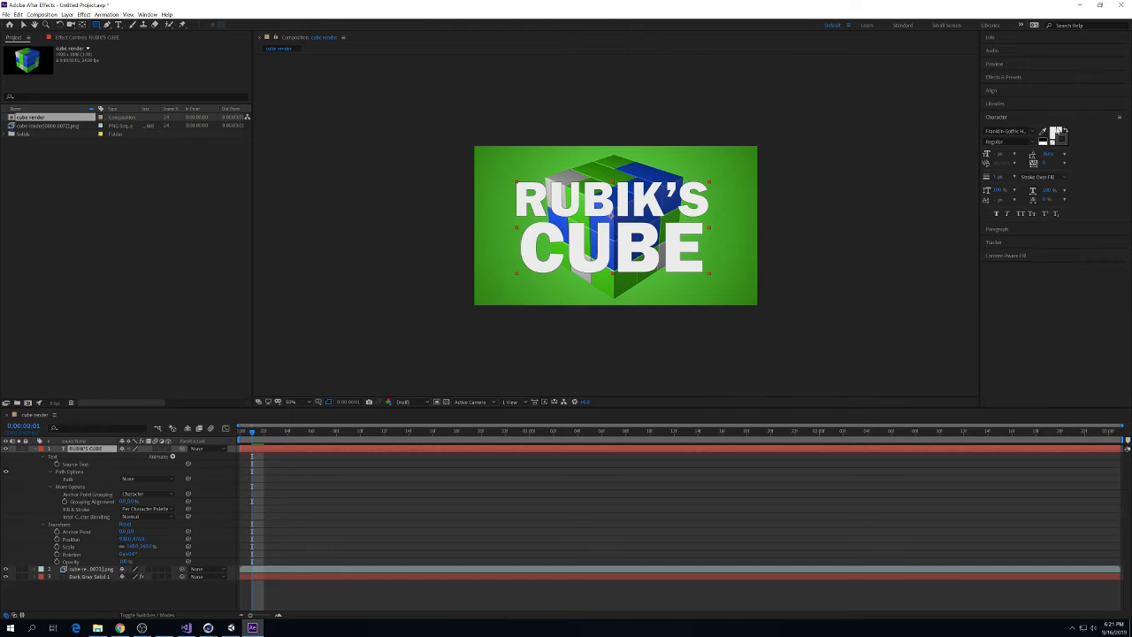
click(1053, 140)
click(1053, 139)
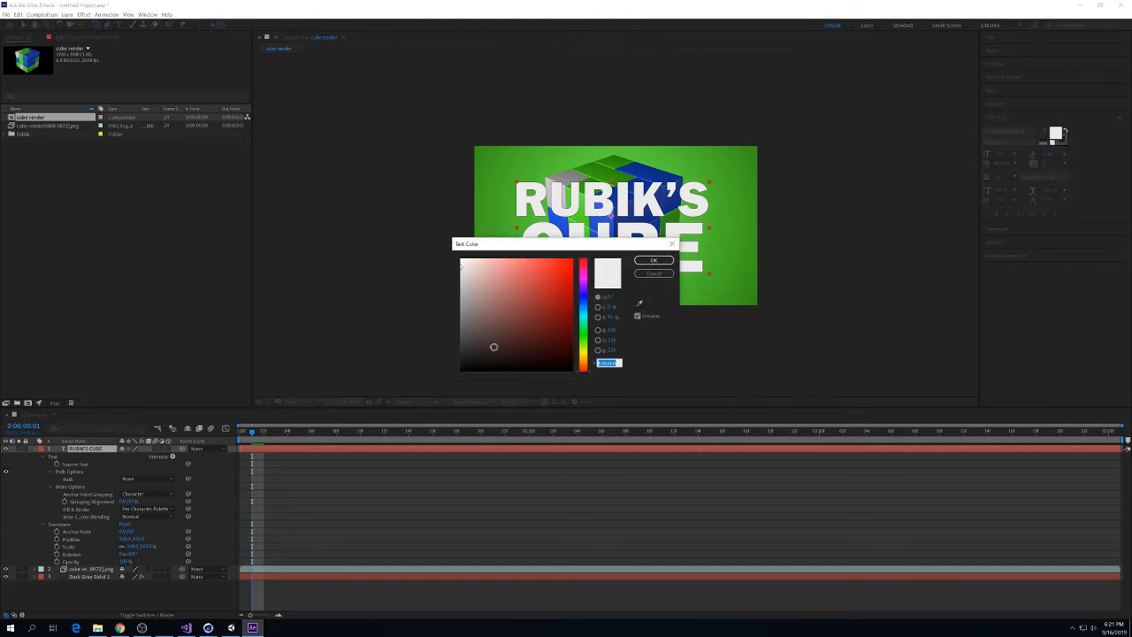
drag(472, 274, 434, 310)
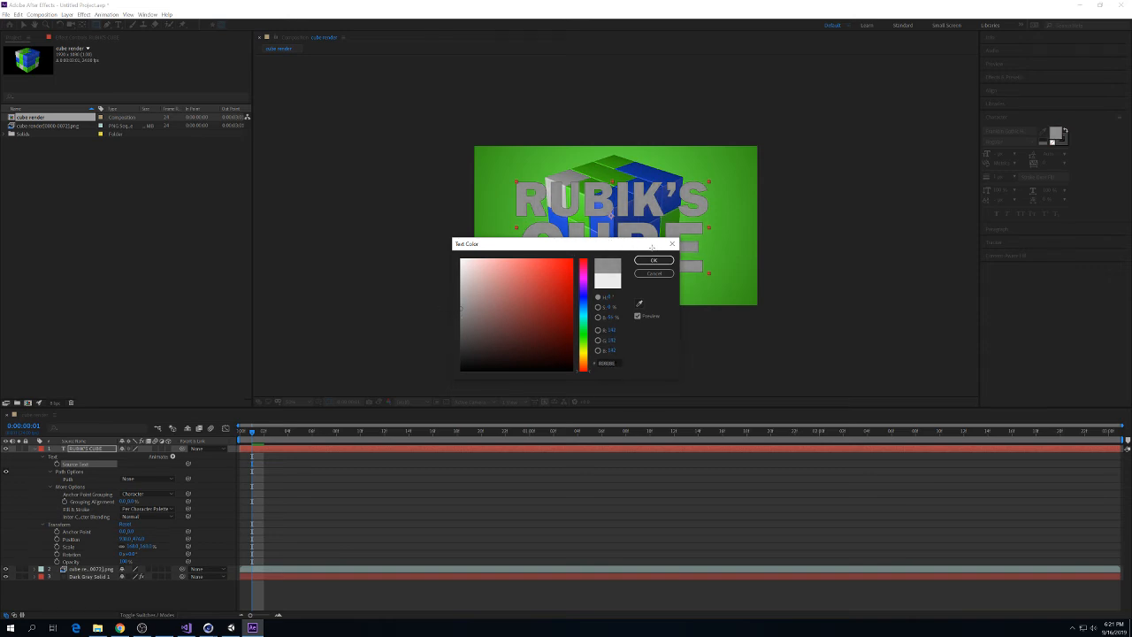
click(646, 260)
Play the composition from the first frame to review the gray title over the rotating cube.
drag(365, 431, 211, 431)
key(space)
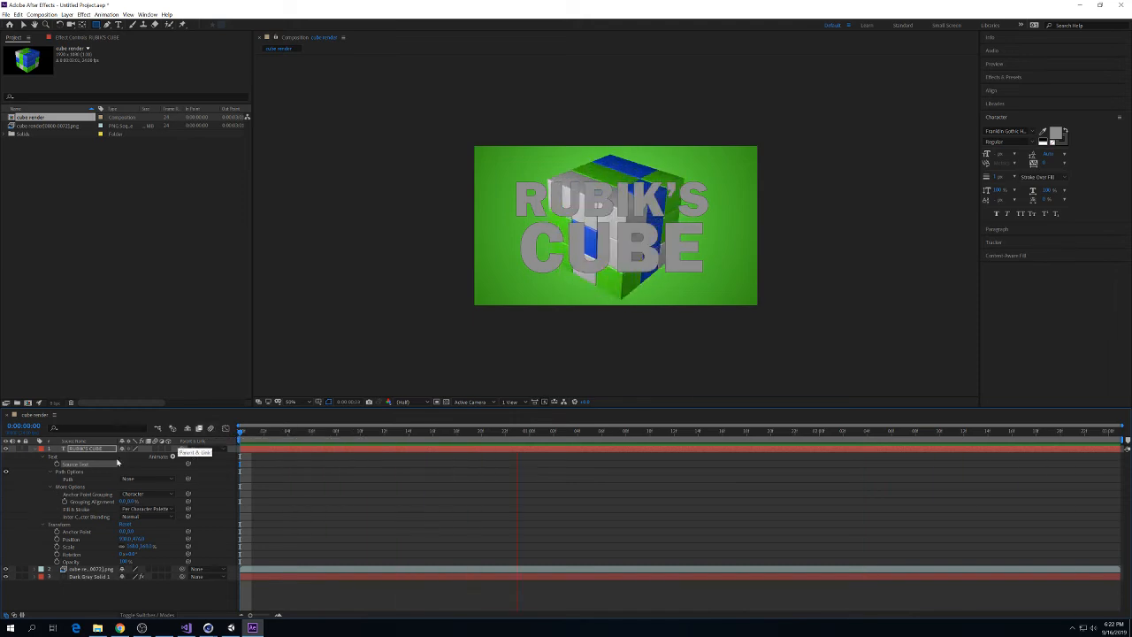
right_click(54, 452)
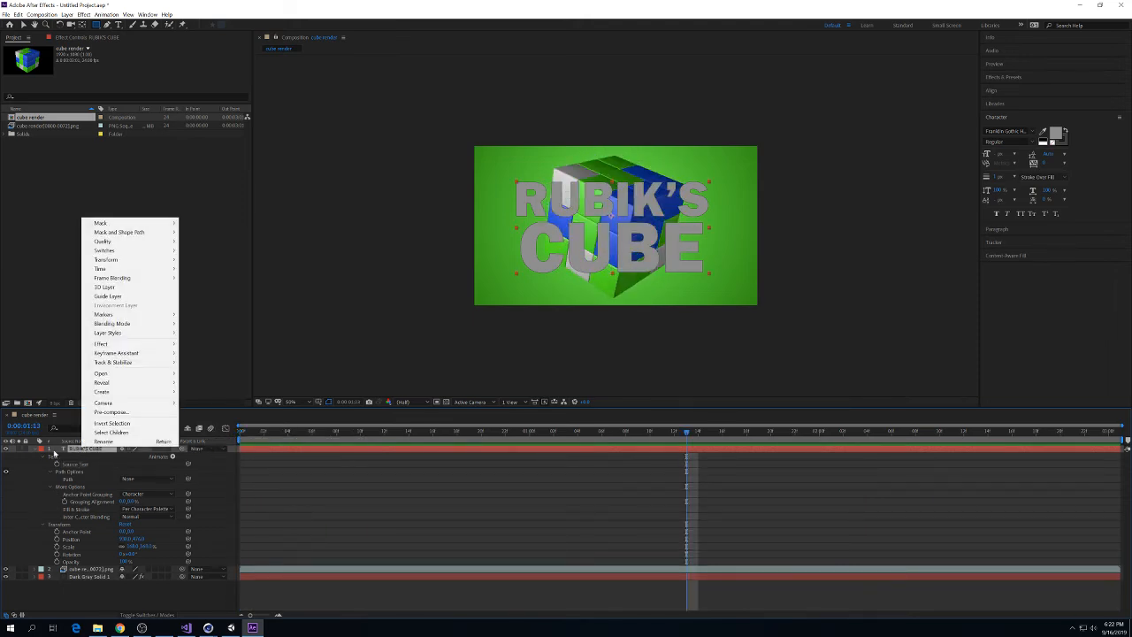
drag(285, 433, 184, 443)
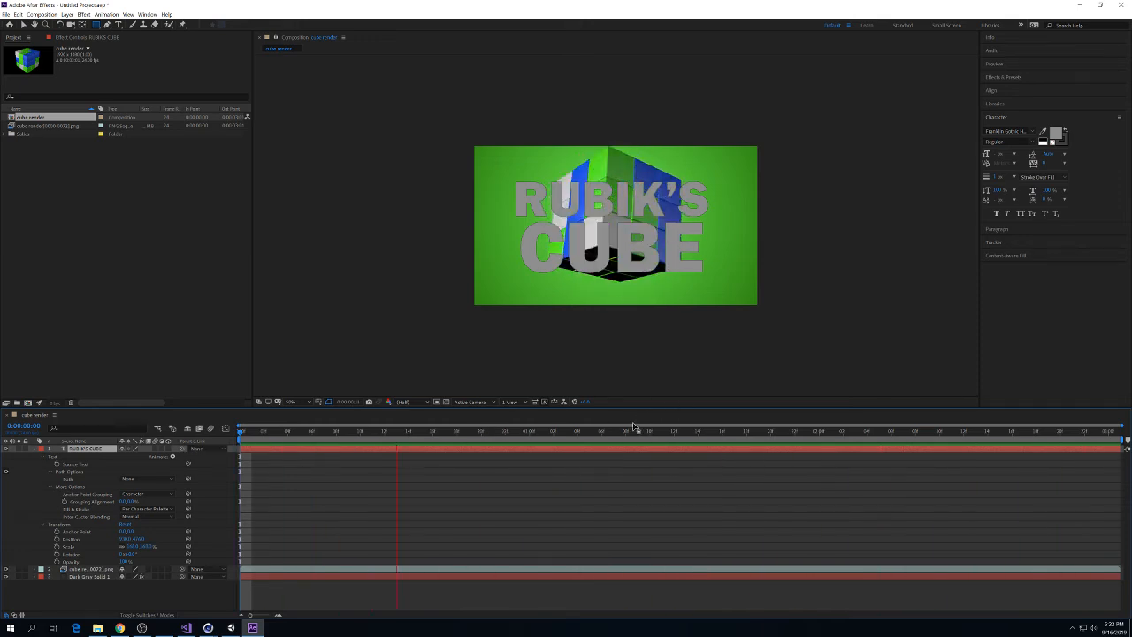
Stop the preview, return to the first frame, and examine the RUBIK'S CUBE layer's text properties.
key(space)
drag(596, 434, 166, 445)
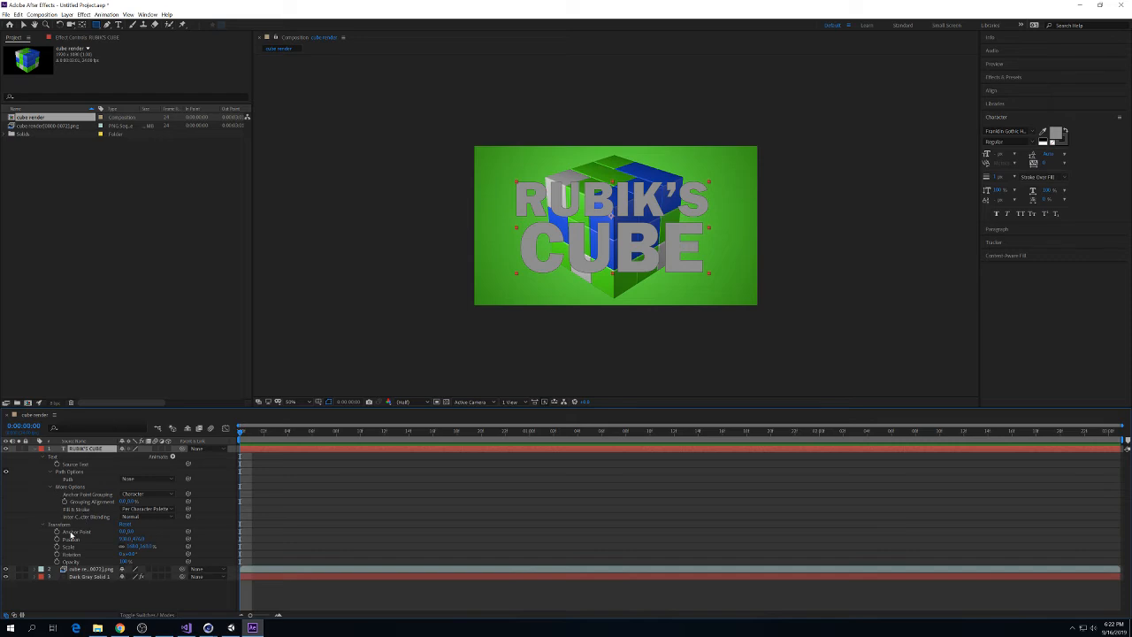
click(44, 459)
click(44, 458)
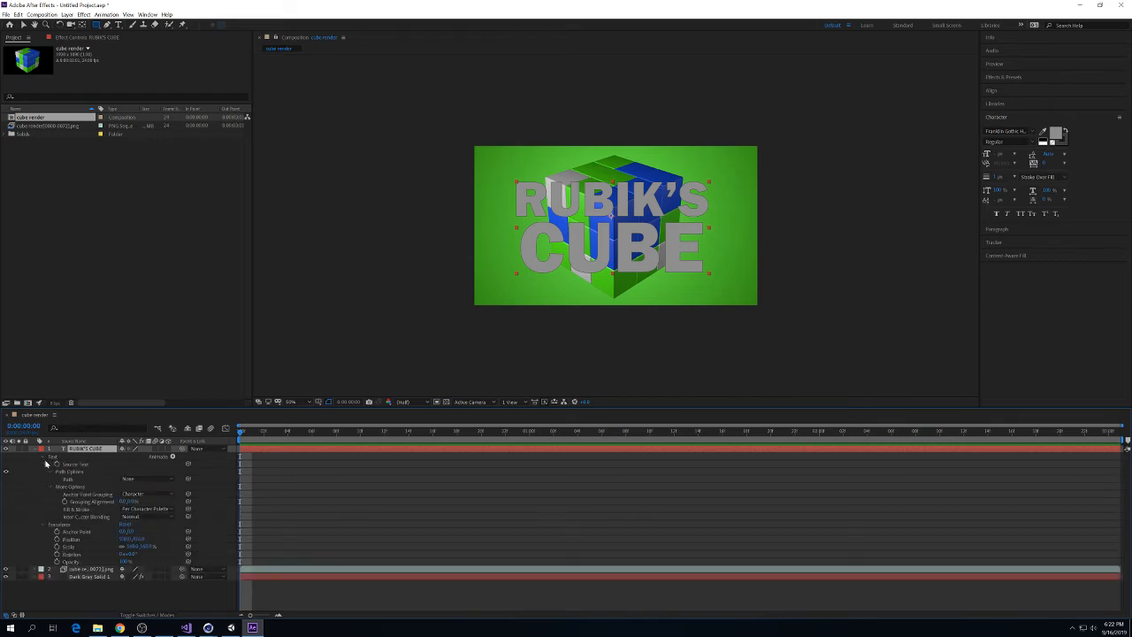
click(79, 473)
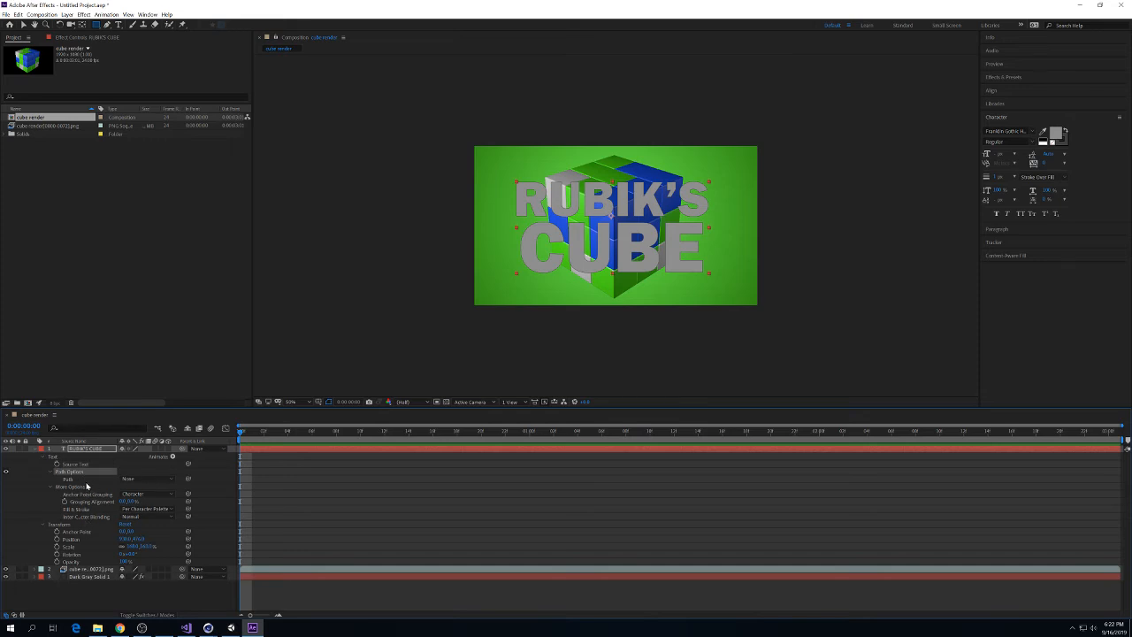
Create shapes from the RUBIK'S CUBE text and expand the outline layer's contents to list the letter groups.
right_click(78, 448)
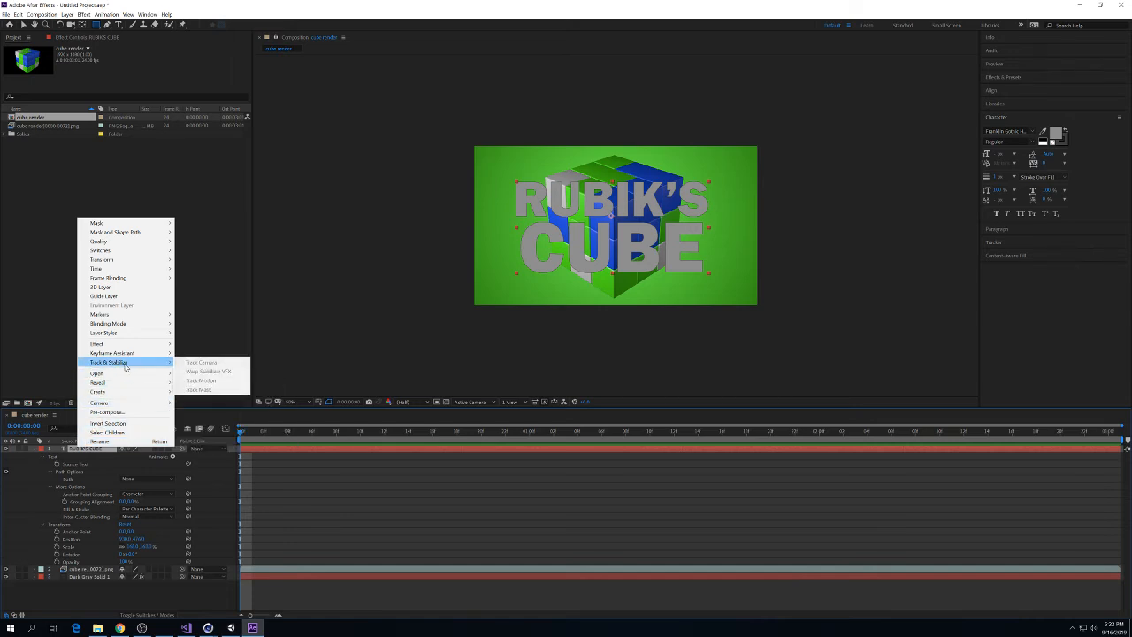
mouse_move(124, 392)
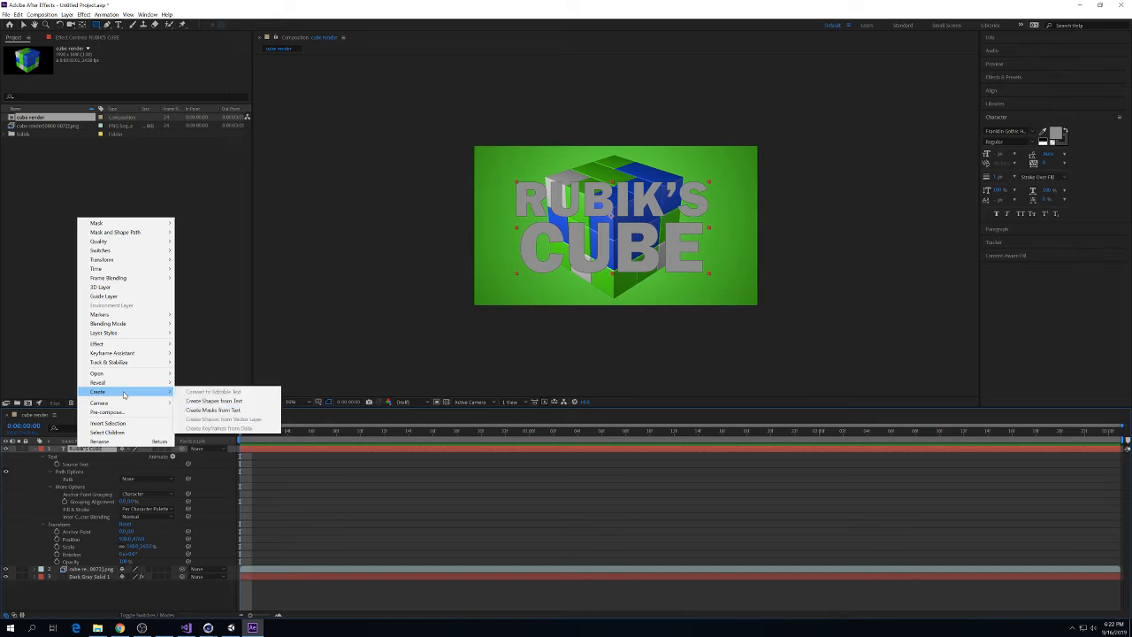
click(225, 402)
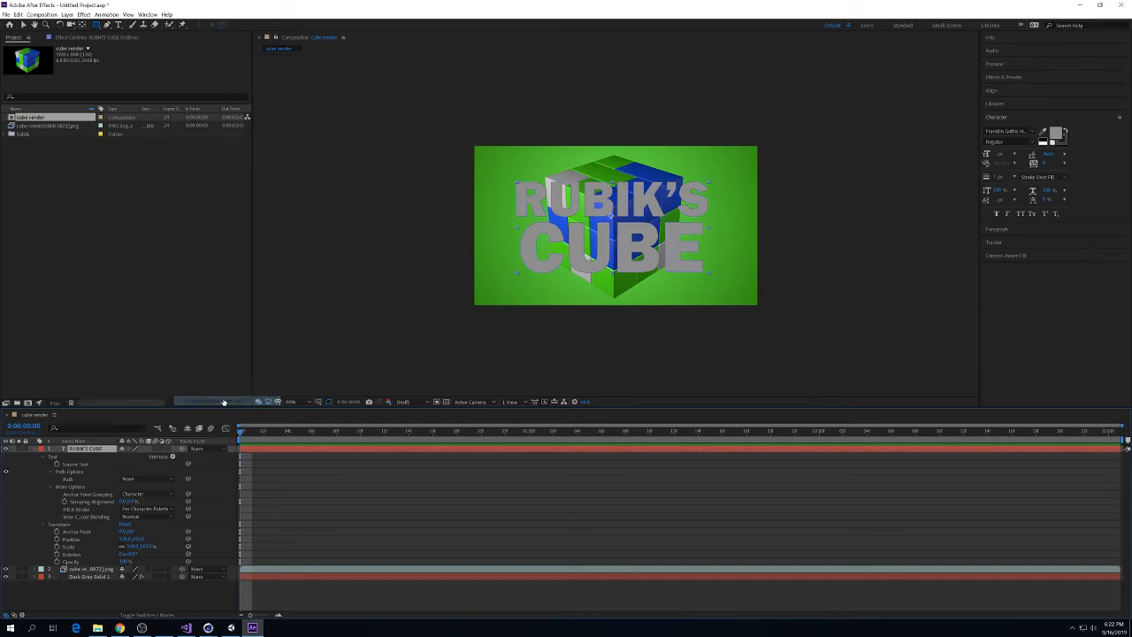
click(35, 449)
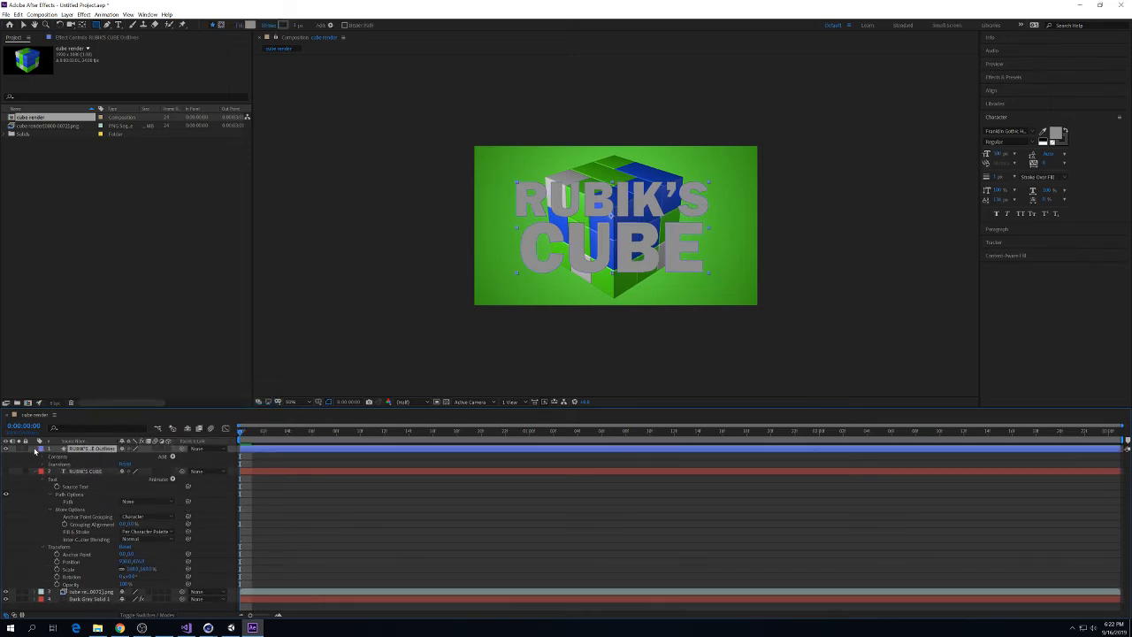
click(40, 457)
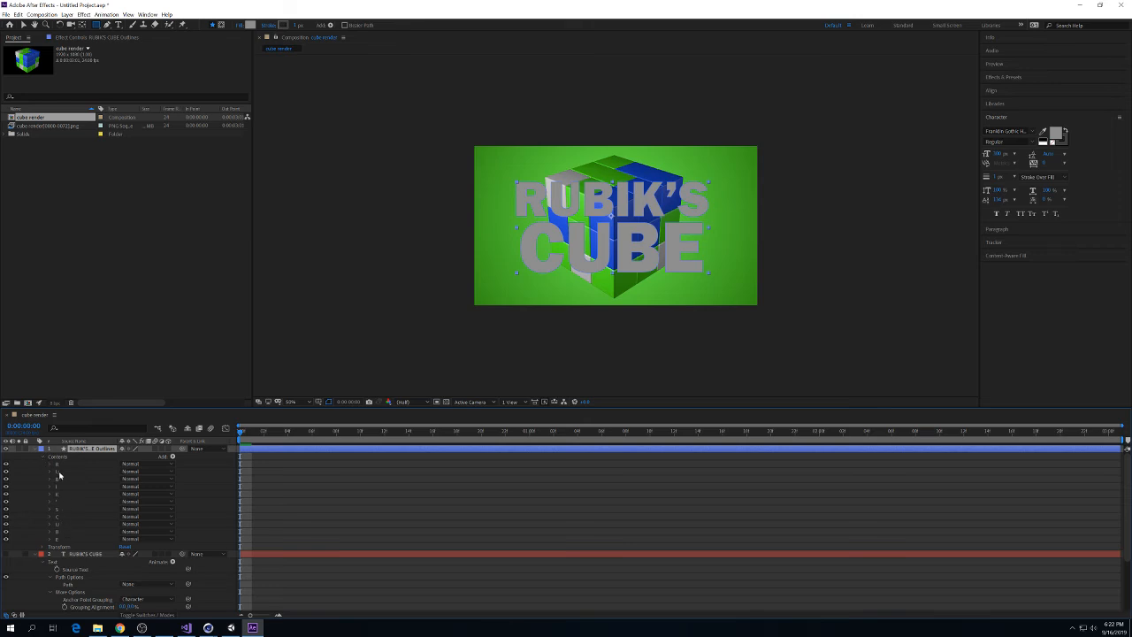
Try to thicken the stroke with all letter groups selected, and undo the stroke width change.
click(59, 464)
shift+click(60, 538)
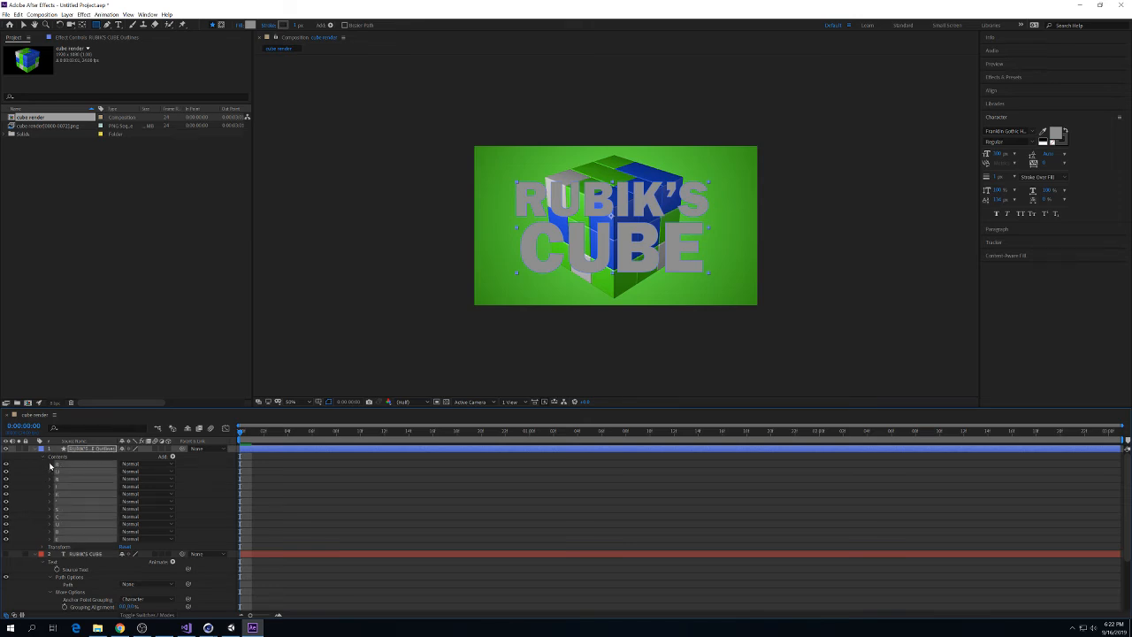
click(50, 465)
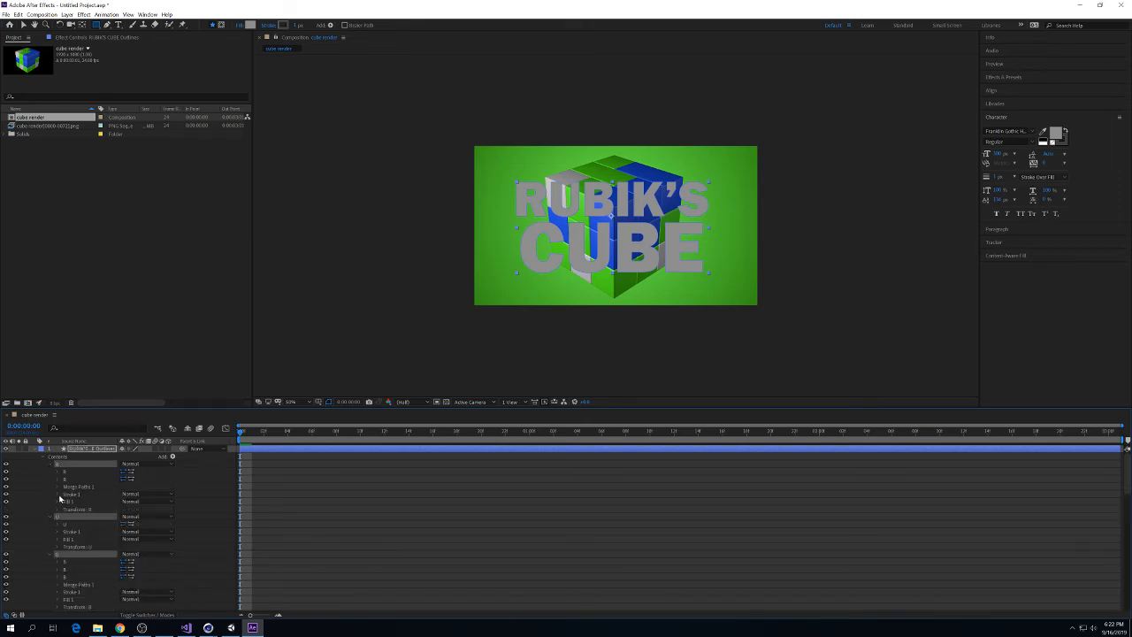
click(56, 495)
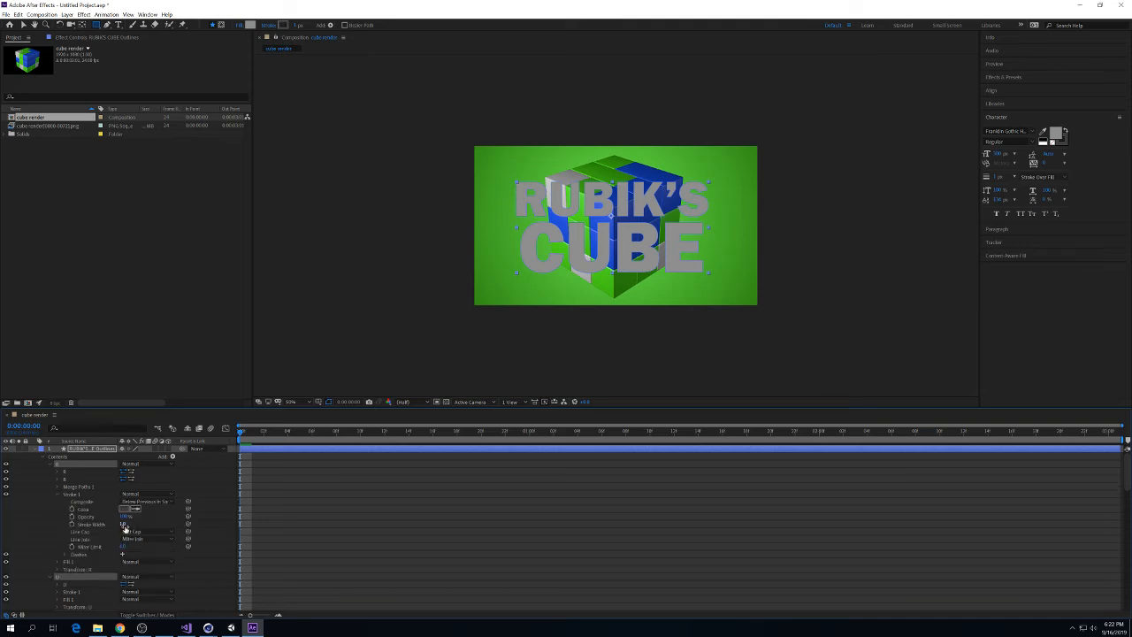
drag(124, 526, 129, 527)
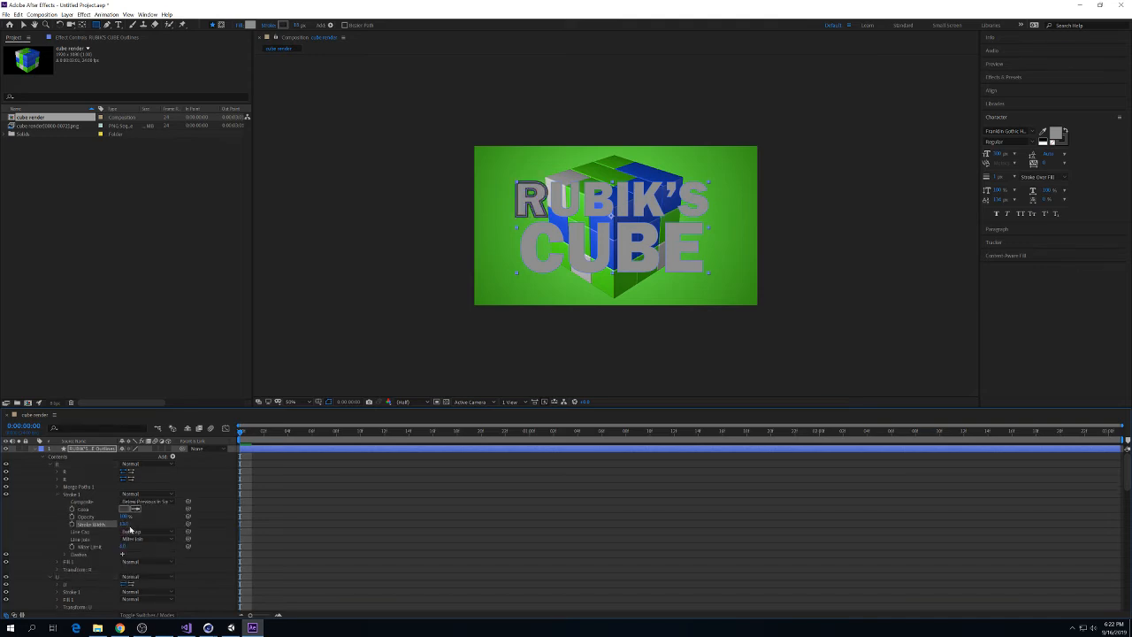
key(ctrl+z)
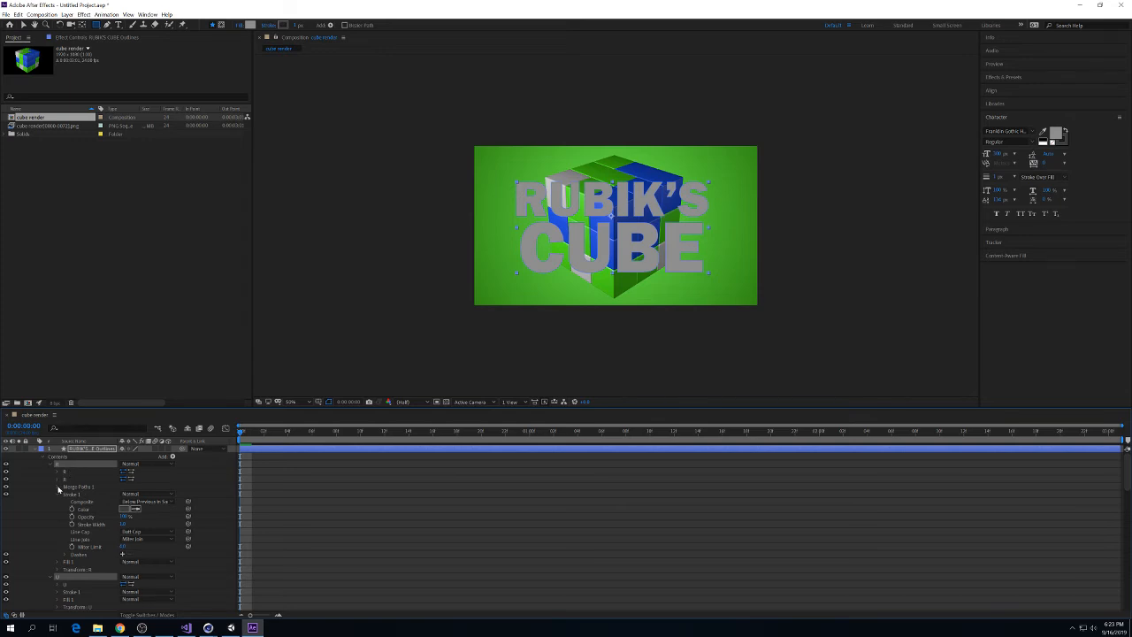
Select the R and first U letter groups of the outline layer together with their strokes.
click(58, 487)
click(58, 487)
click(59, 496)
click(72, 496)
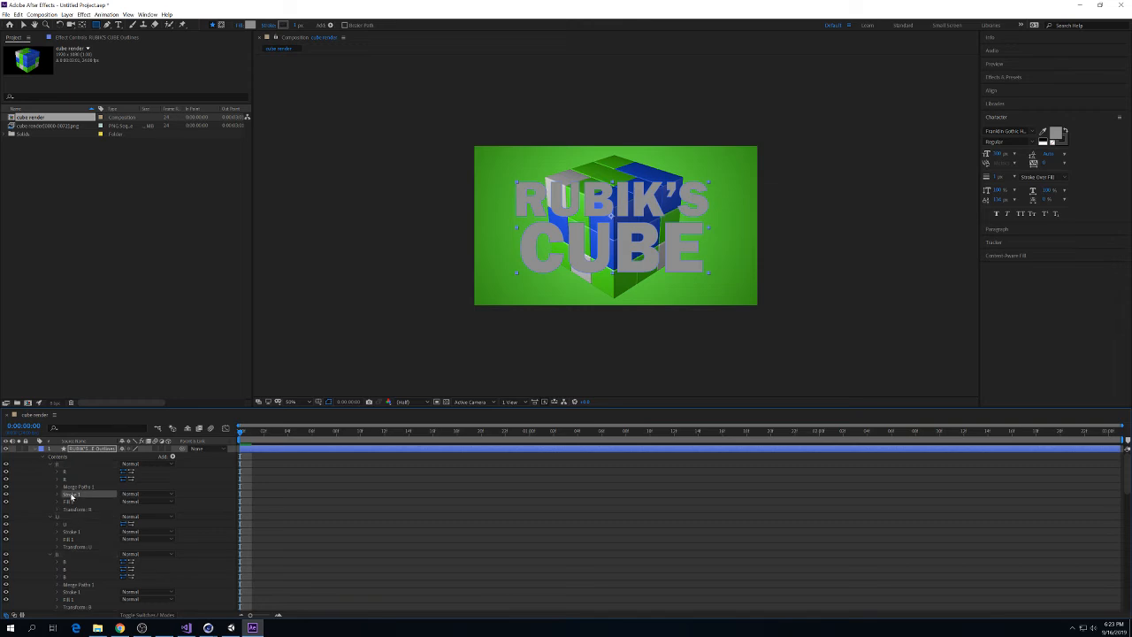
ctrl+click(61, 467)
ctrl+click(64, 518)
ctrl+click(74, 533)
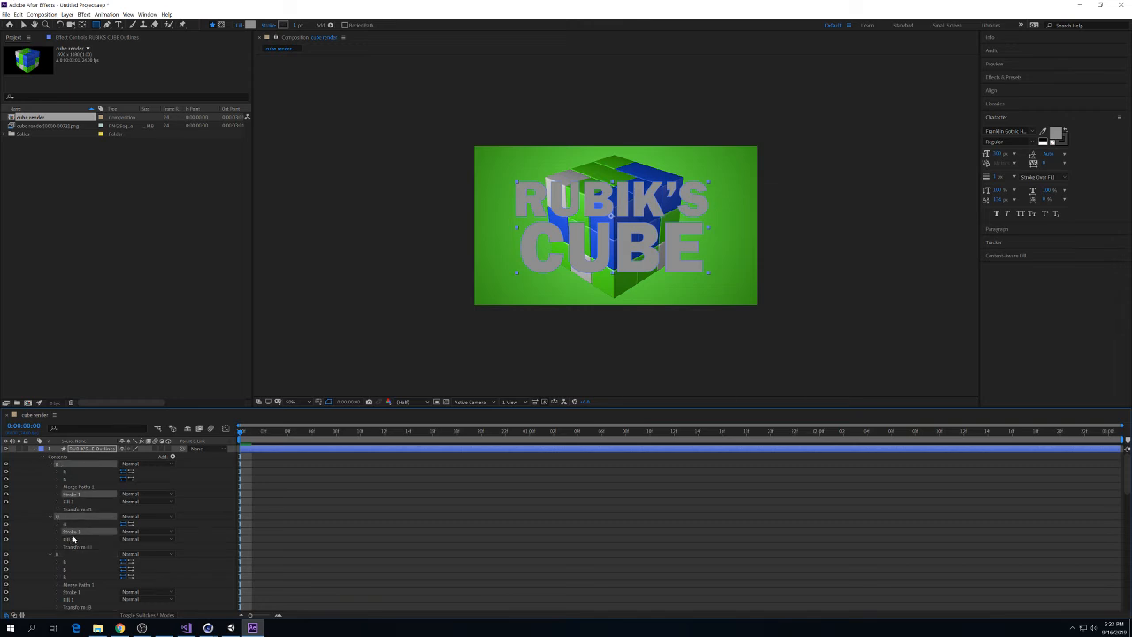
Select the first B letter group and its stroke together with the R and U groups and strokes.
scroll(76, 543, down, 2)
click(66, 510)
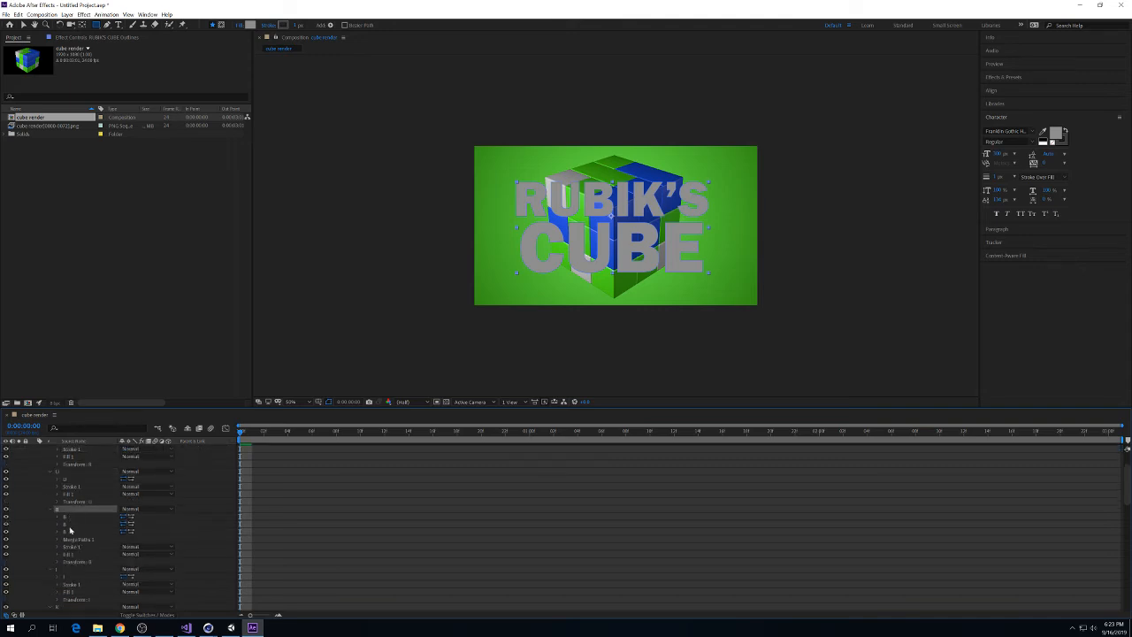
ctrl+click(74, 550)
ctrl+click(66, 473)
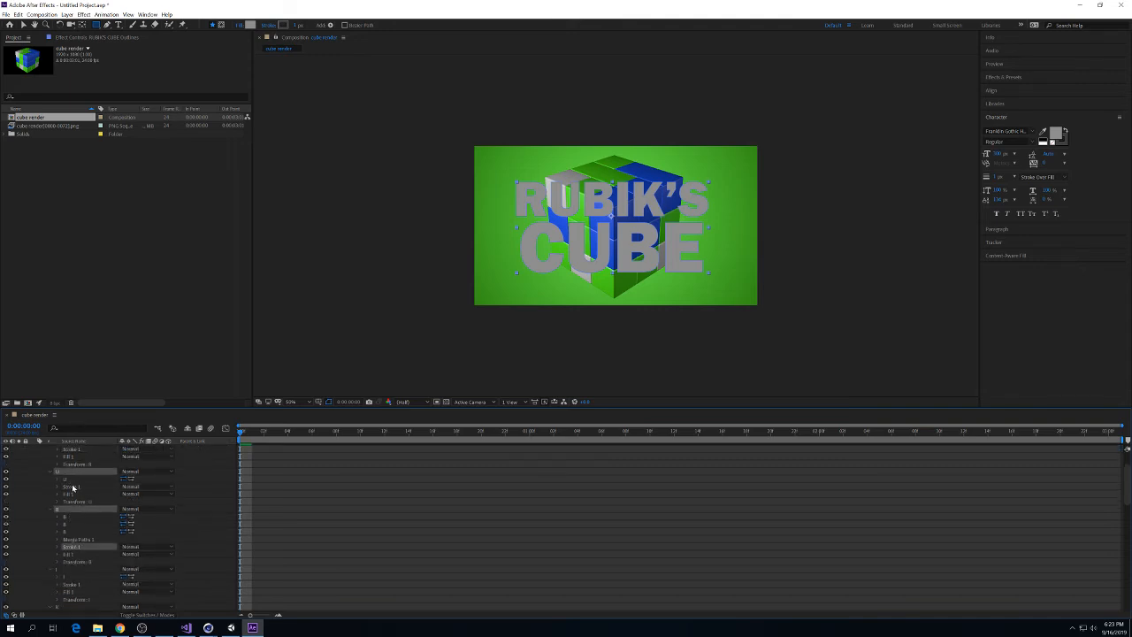
ctrl+click(74, 489)
scroll(73, 491, up, 2)
ctrl+click(66, 467)
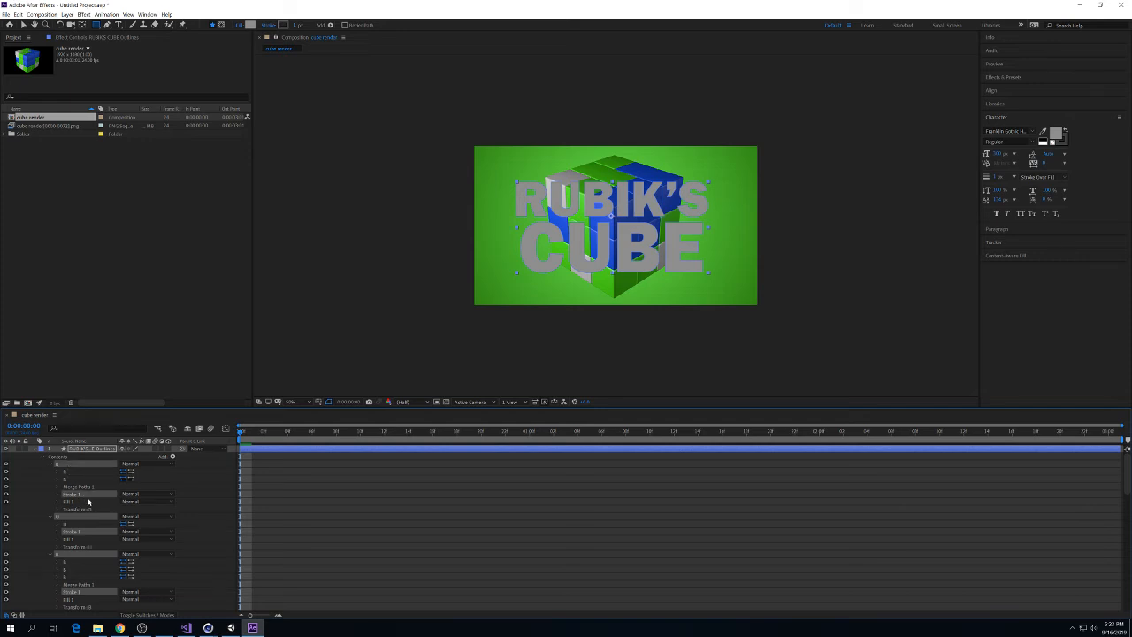
Add the I, K, apostrophe and S letter groups and their strokes to the selection.
scroll(86, 500, down, 5)
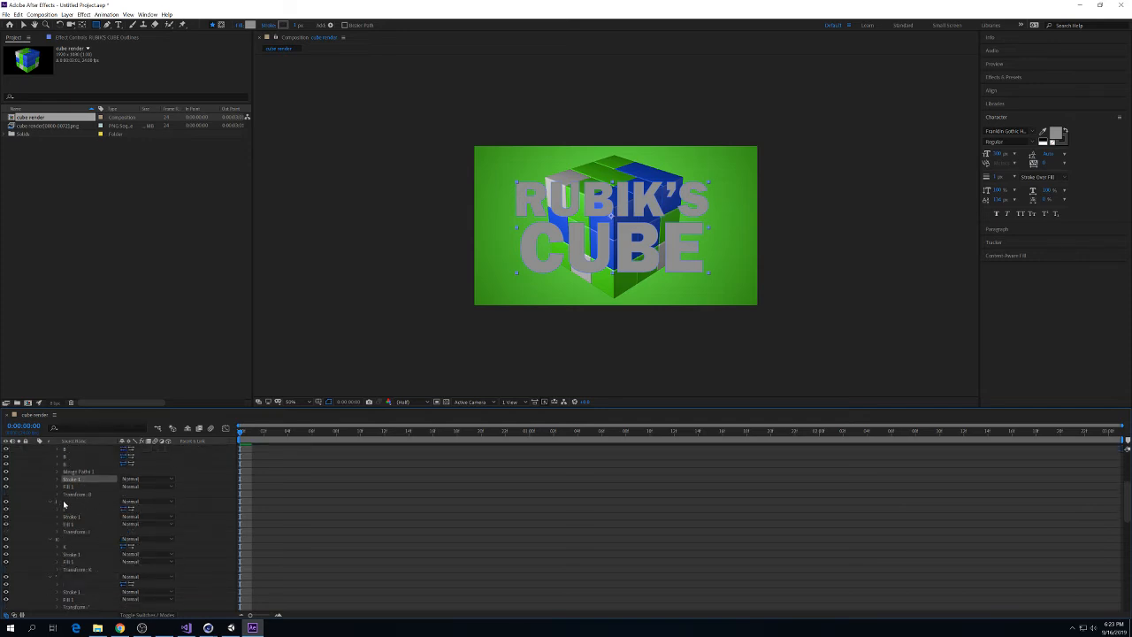
ctrl+click(68, 502)
ctrl+click(78, 517)
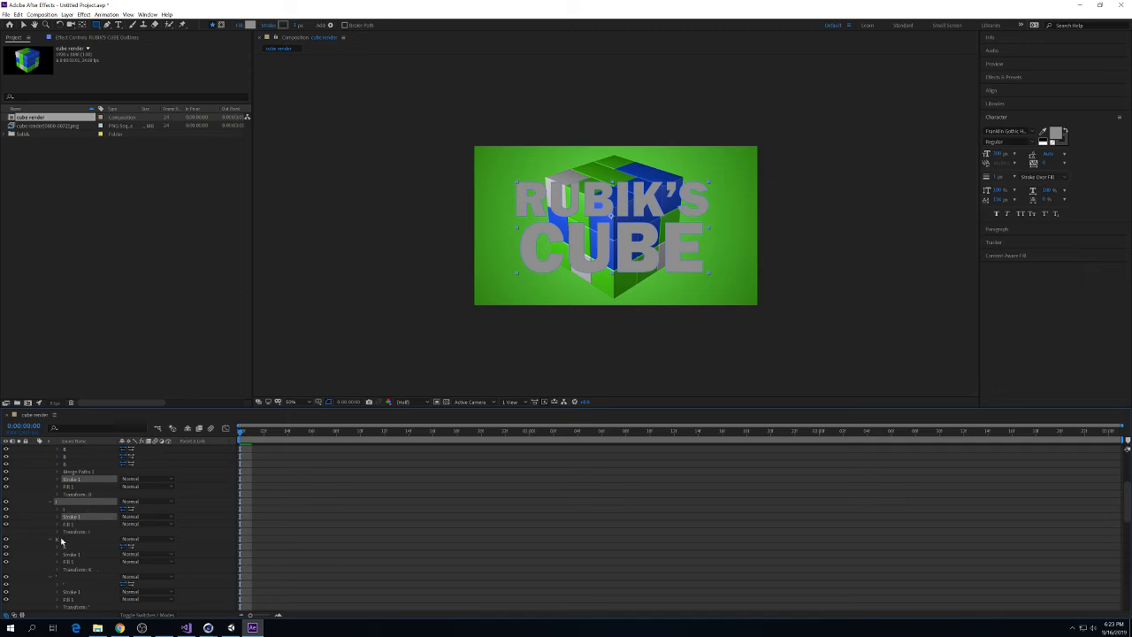
ctrl+click(61, 539)
ctrl+click(75, 555)
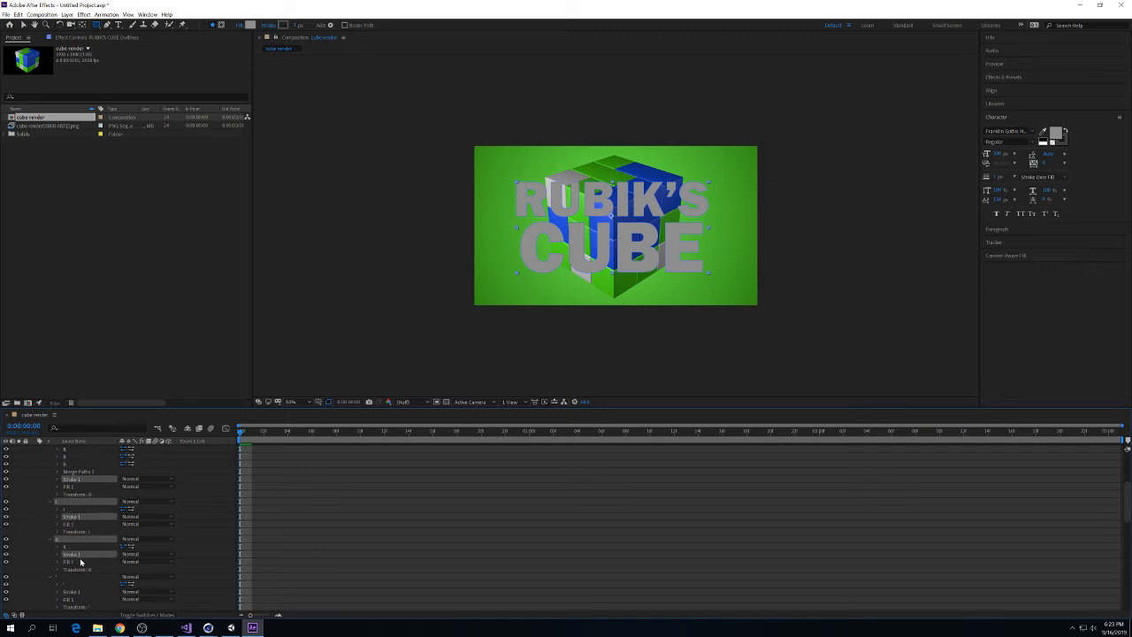
scroll(79, 562, down, 1)
ctrl+click(66, 532)
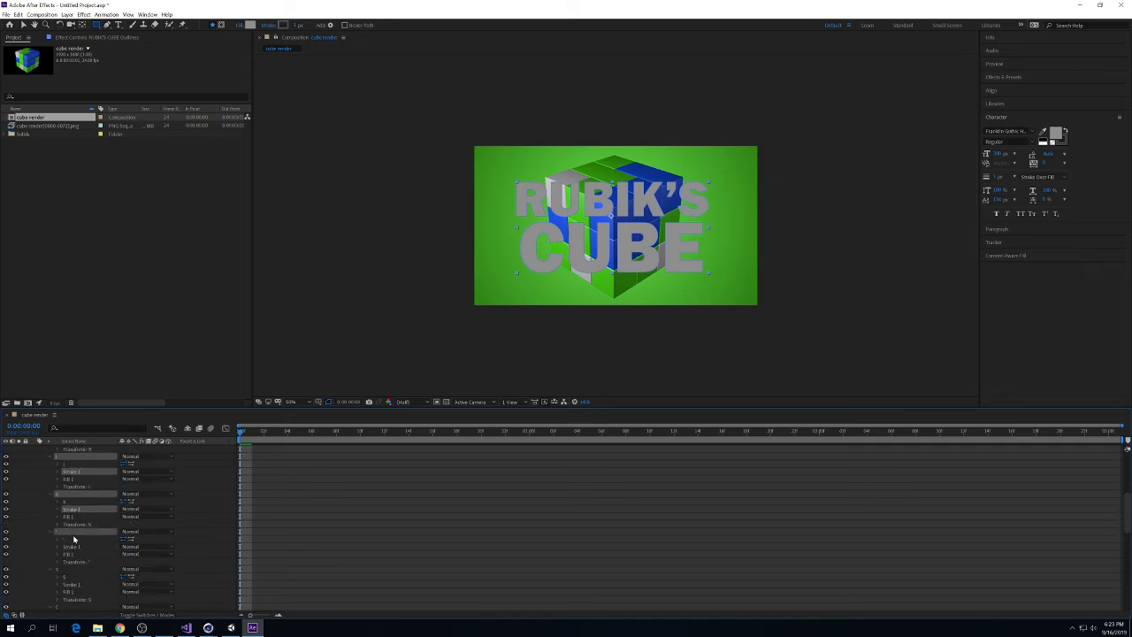
ctrl+click(78, 547)
ctrl+click(70, 570)
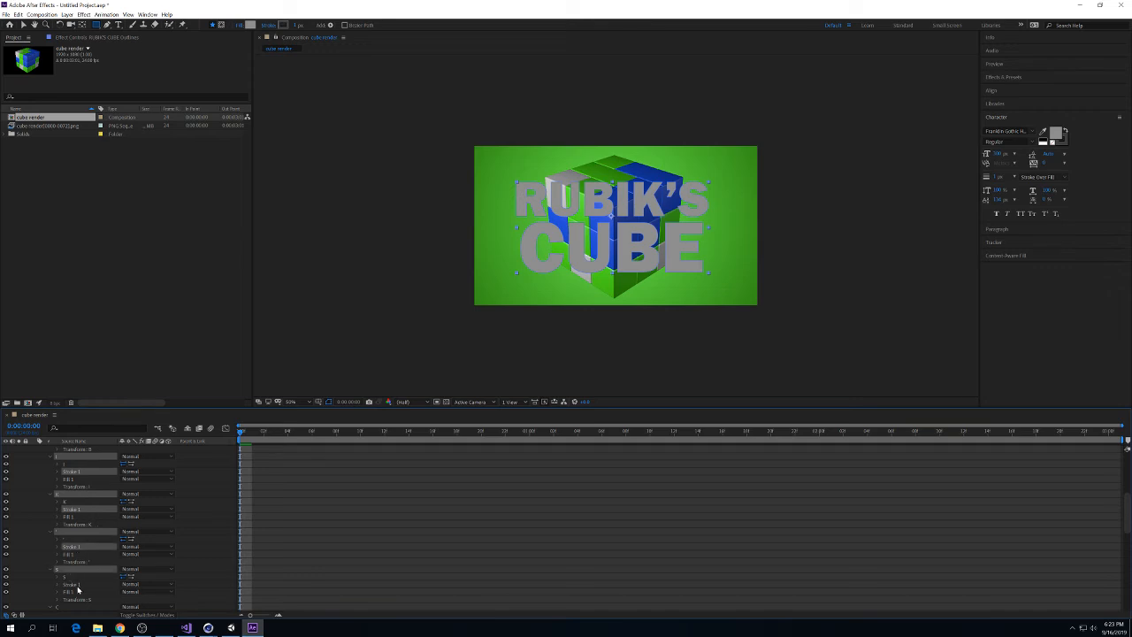
ctrl+click(77, 585)
Increase the stroke width of all selected letters in the word RUBIK'S.
click(58, 585)
scroll(62, 588, down, 1)
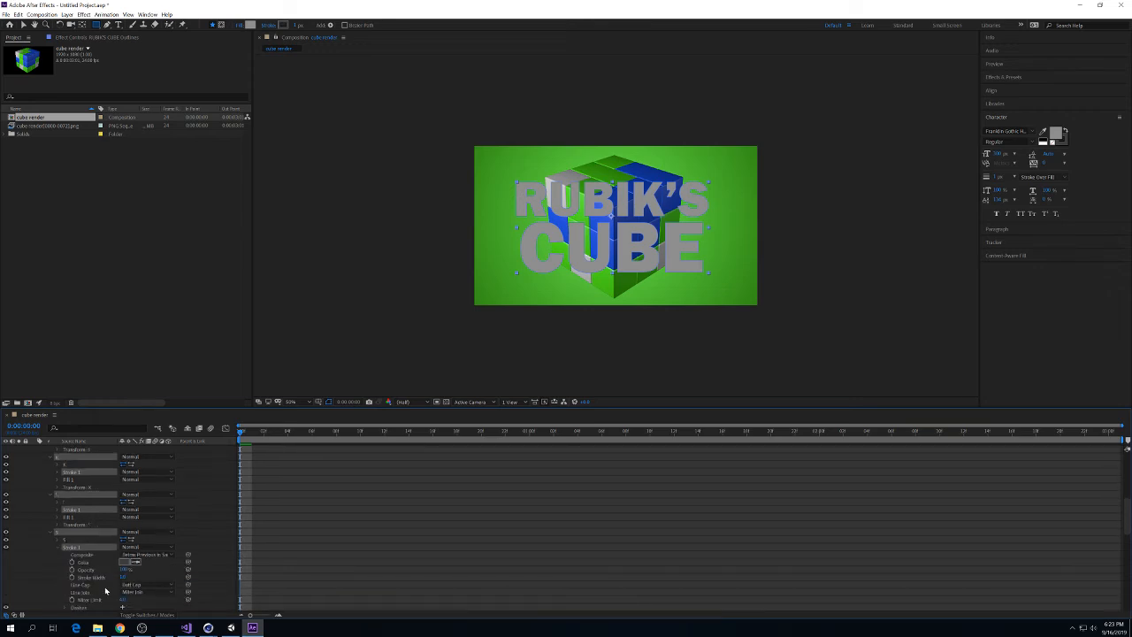
mouse_move(120, 577)
mouse_down()
mouse_move(152, 576)
mouse_move(133, 577)
mouse_up()
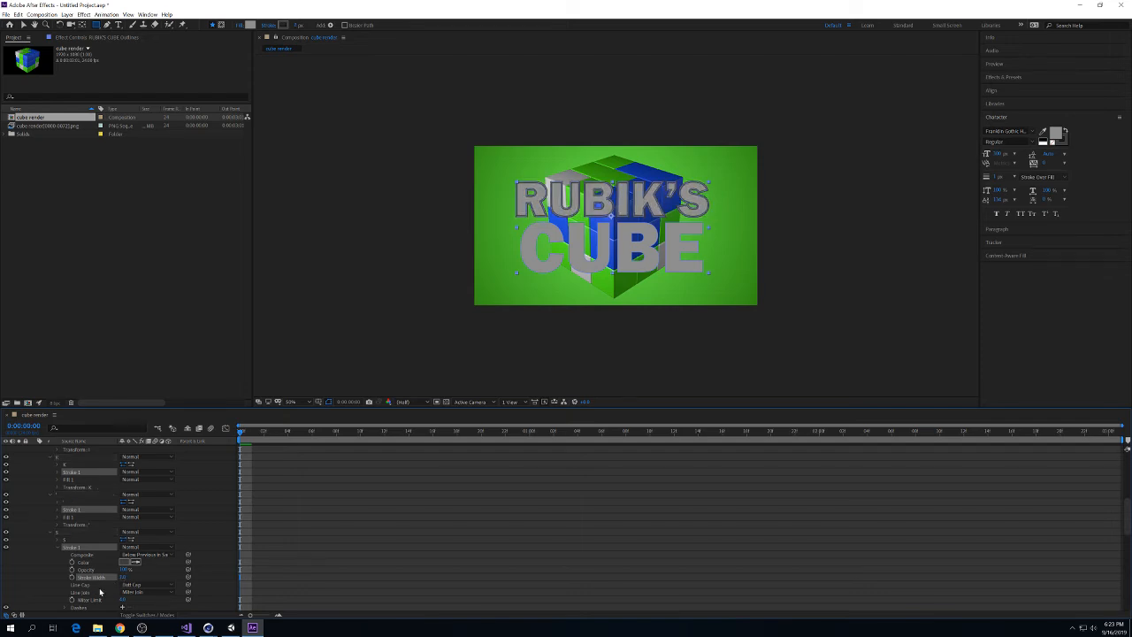
Try a lower fill opacity on the S letter group, and undo the opacity change.
scroll(102, 585, down, 1)
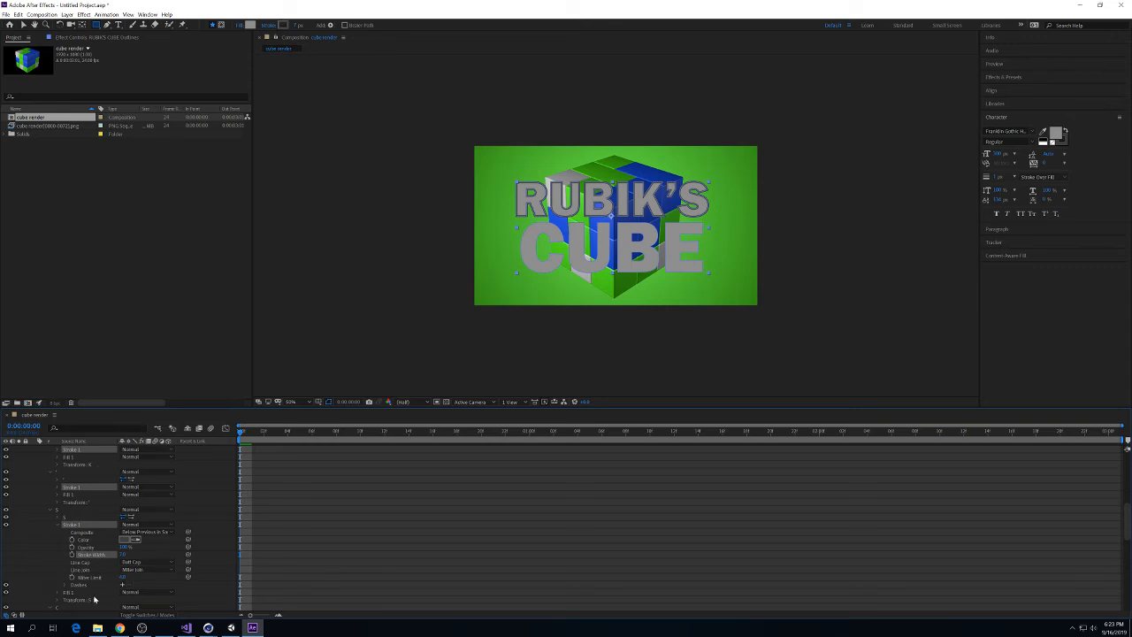
click(58, 593)
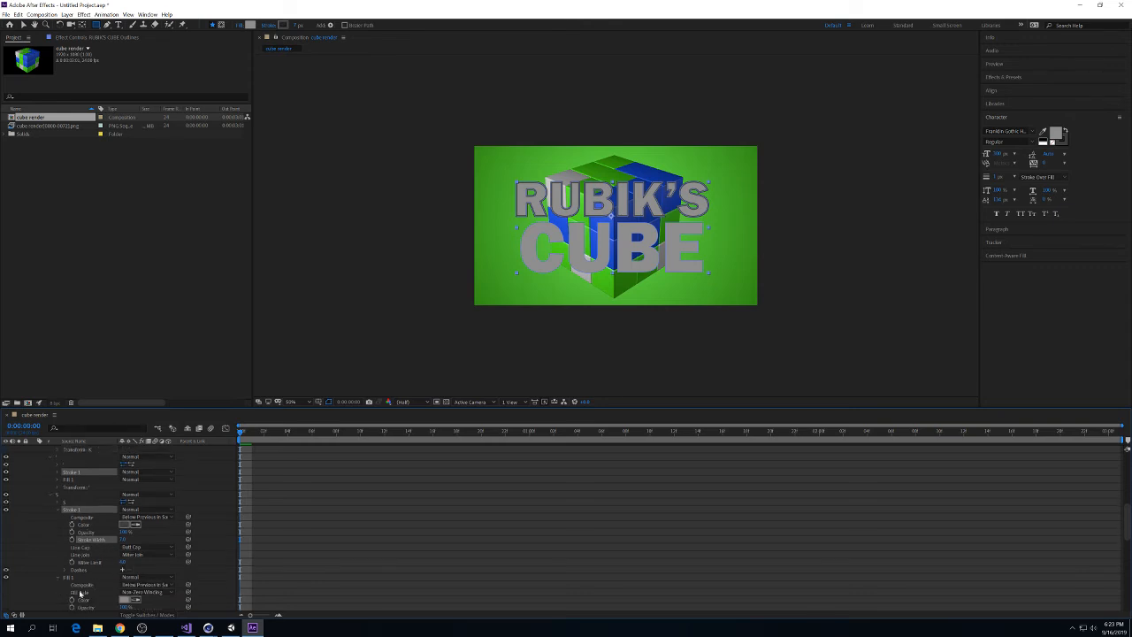
scroll(103, 602, down, 1)
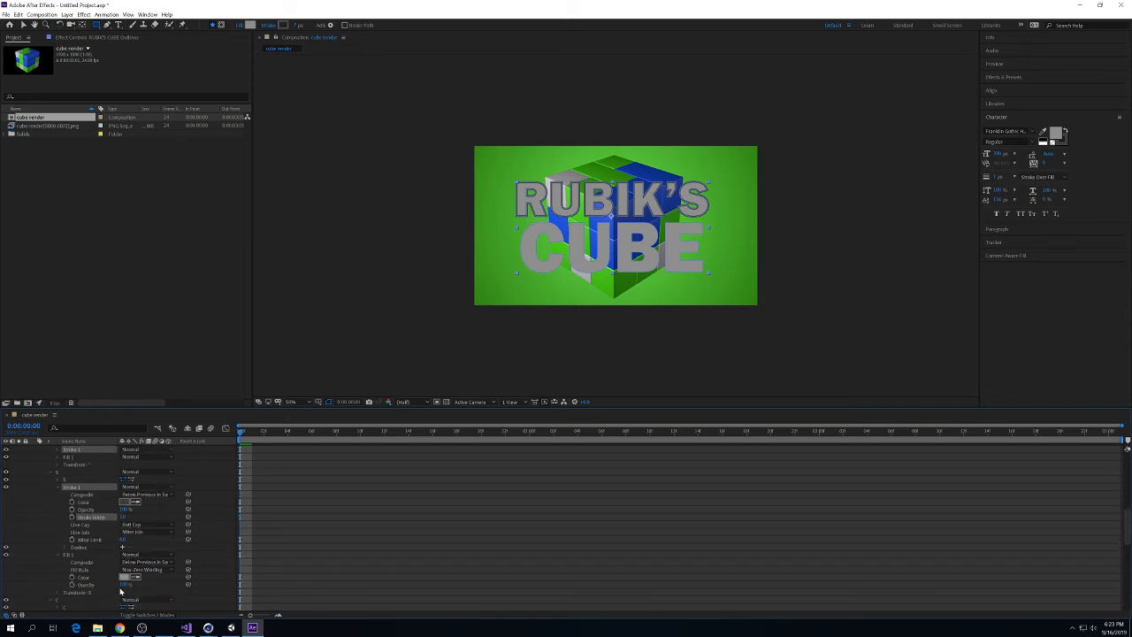
drag(122, 585, 106, 588)
key(ctrl+z)
Undo the shape conversion and the gray fill to restore the white text layer, and advance one frame.
scroll(122, 547, up, 11)
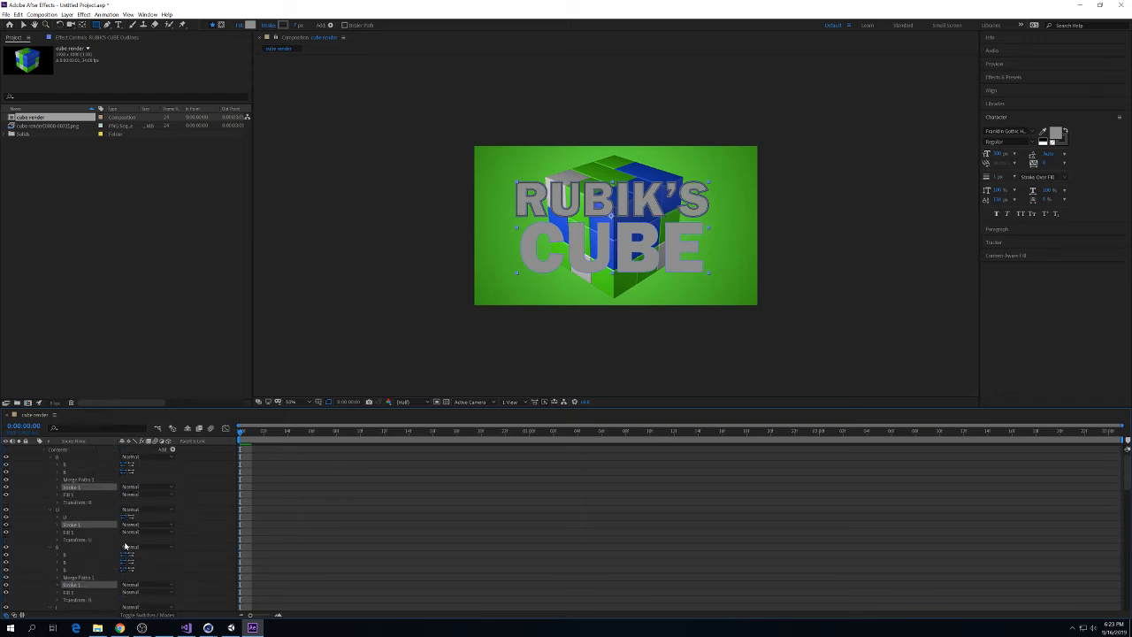
key(ctrl+z)
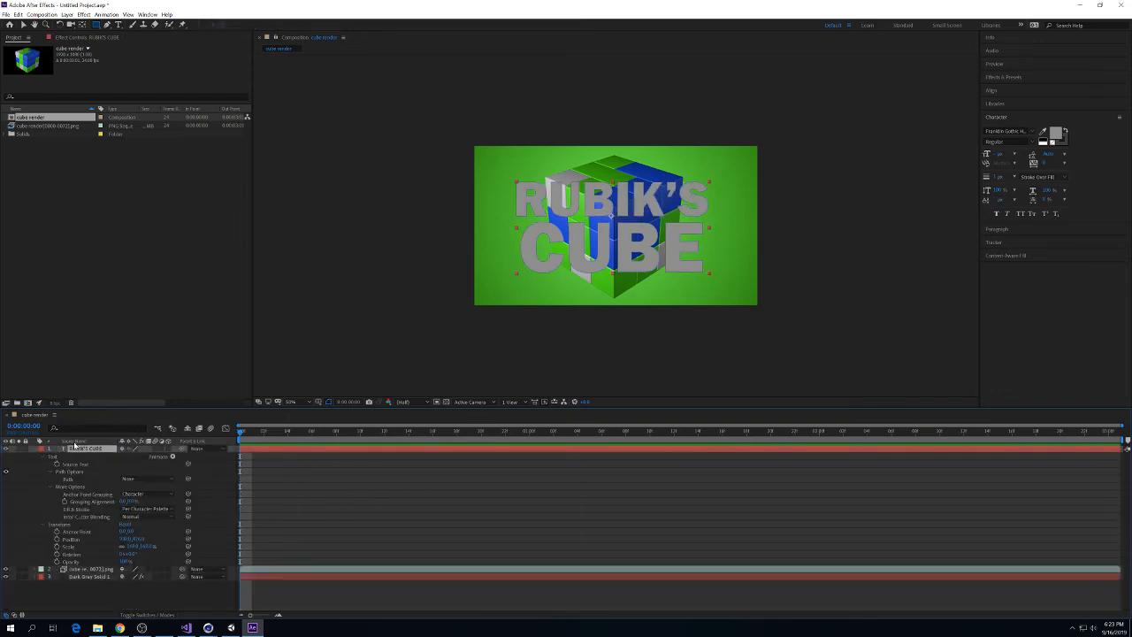
key(Page_Down)
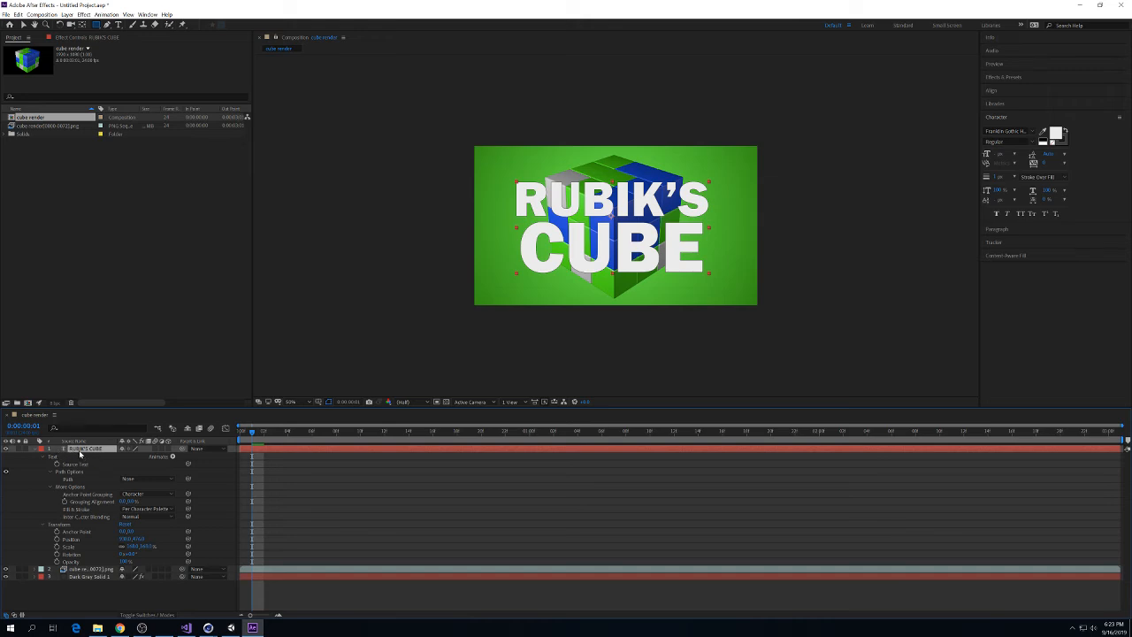
Apply a Bevel and Emboss layer style to the RUBIK'S CUBE title layer.
right_click(81, 452)
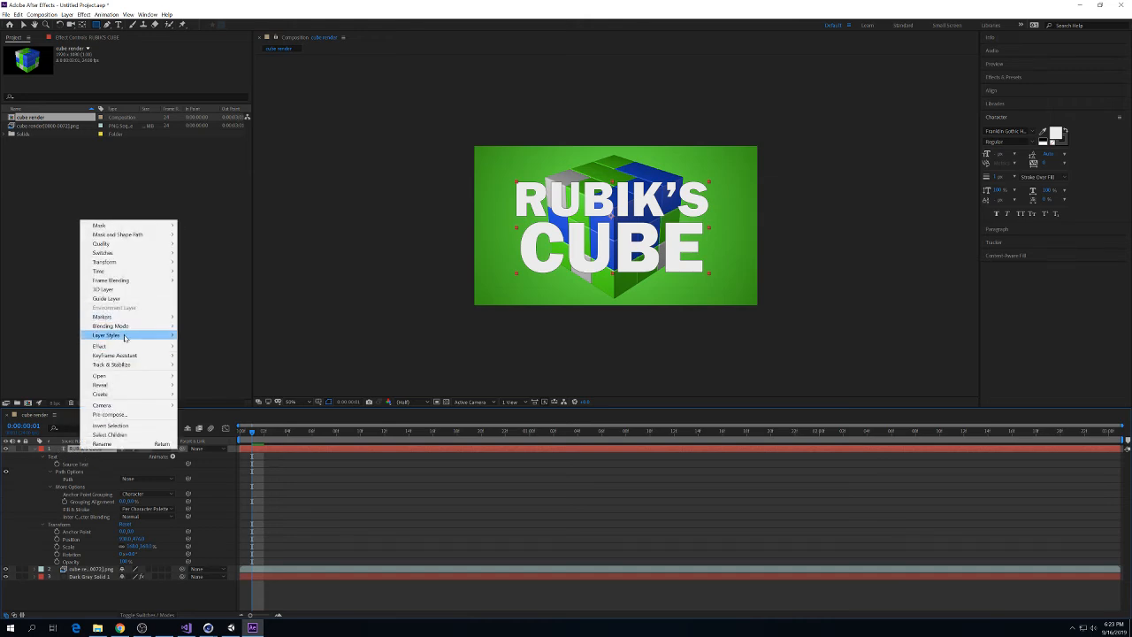
mouse_move(124, 337)
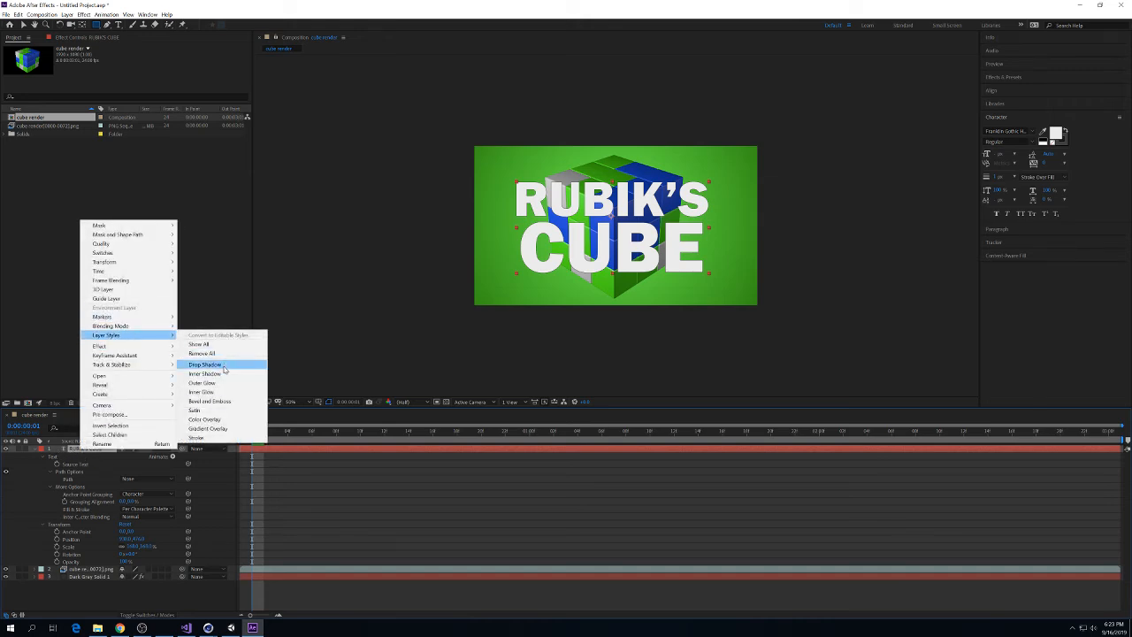
click(223, 402)
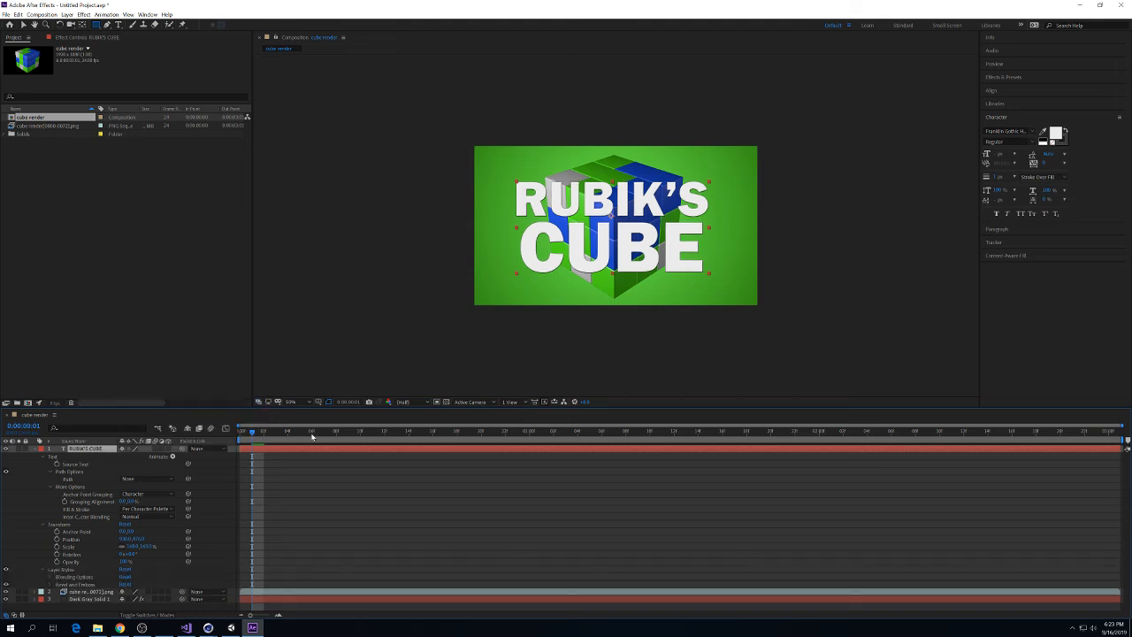
Return to the first frame, isolate the title's Opacity property, and lower its value slightly.
drag(374, 435, 124, 457)
key(t)
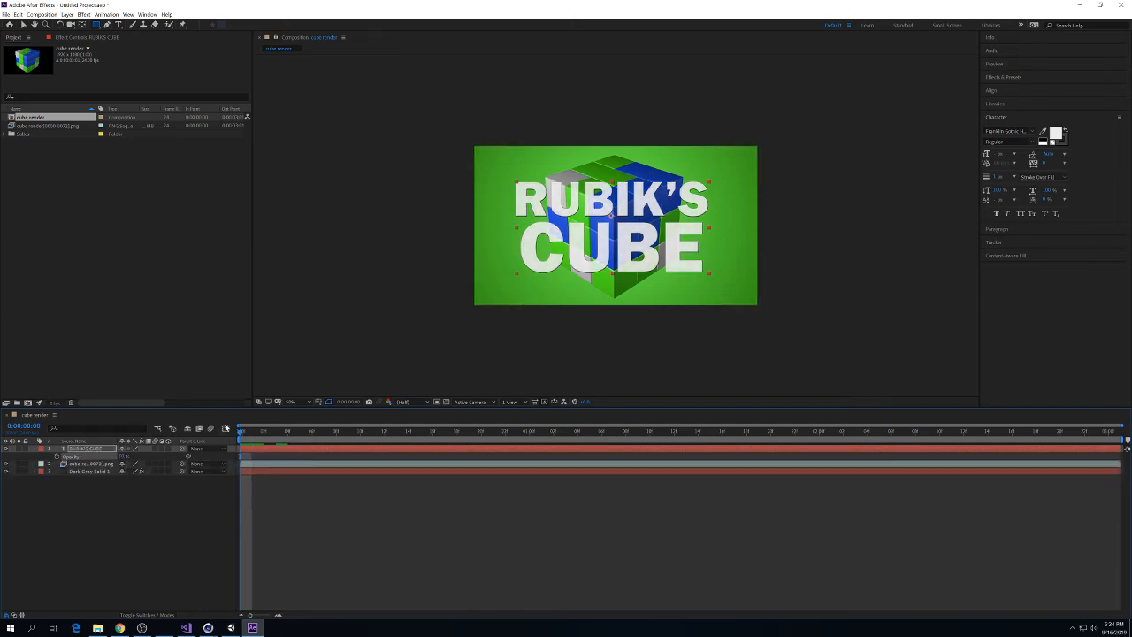
Preview the composition with the title's lowered opacity.
key(space)
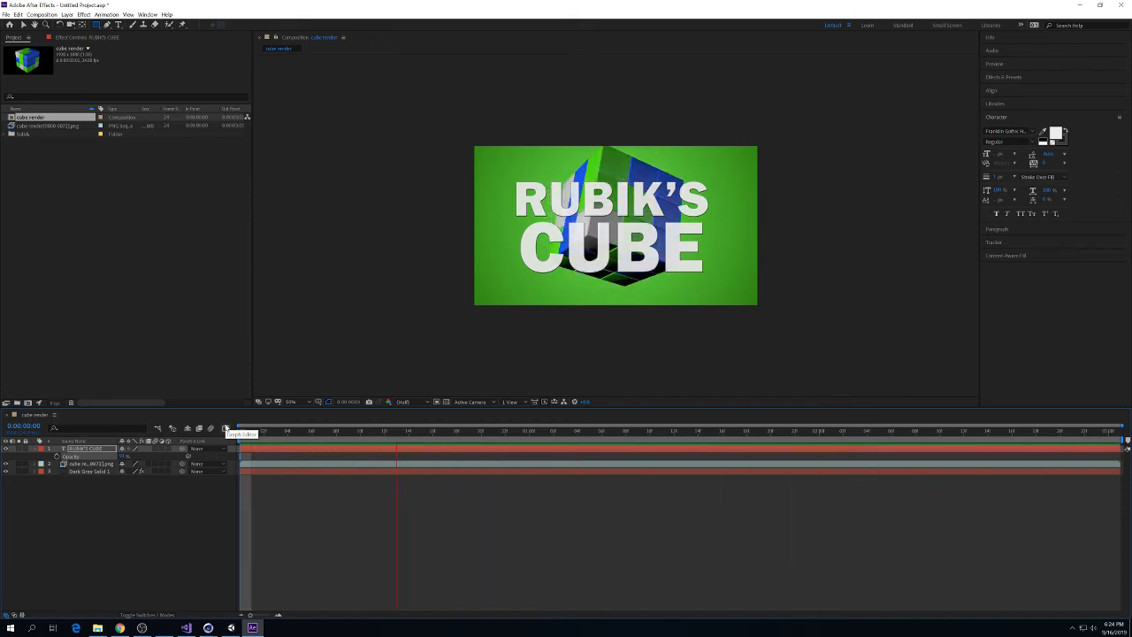
key(space)
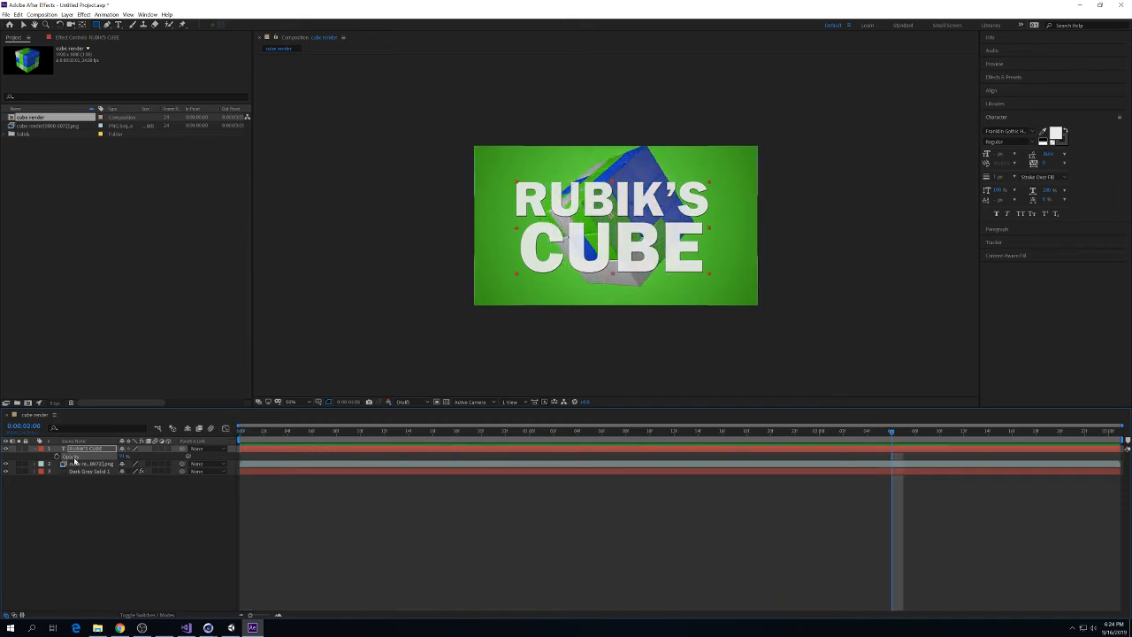
Search the effects and presets for an animate-in text preset for the RUBIK'S CUBE title and browse the results.
click(79, 449)
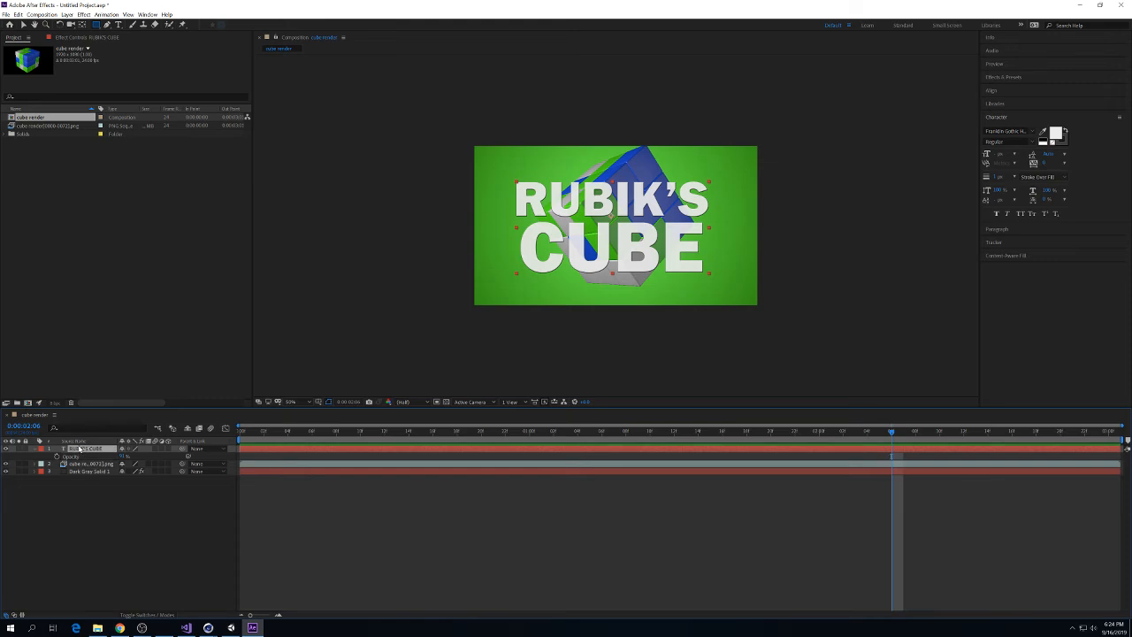
click(1003, 78)
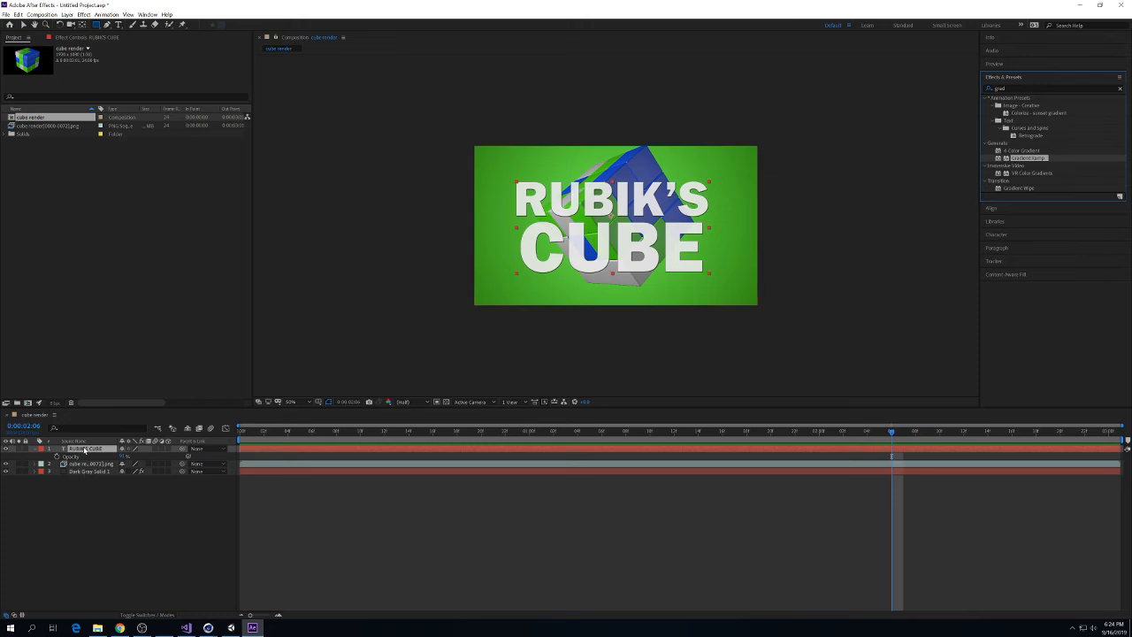
click(1017, 88)
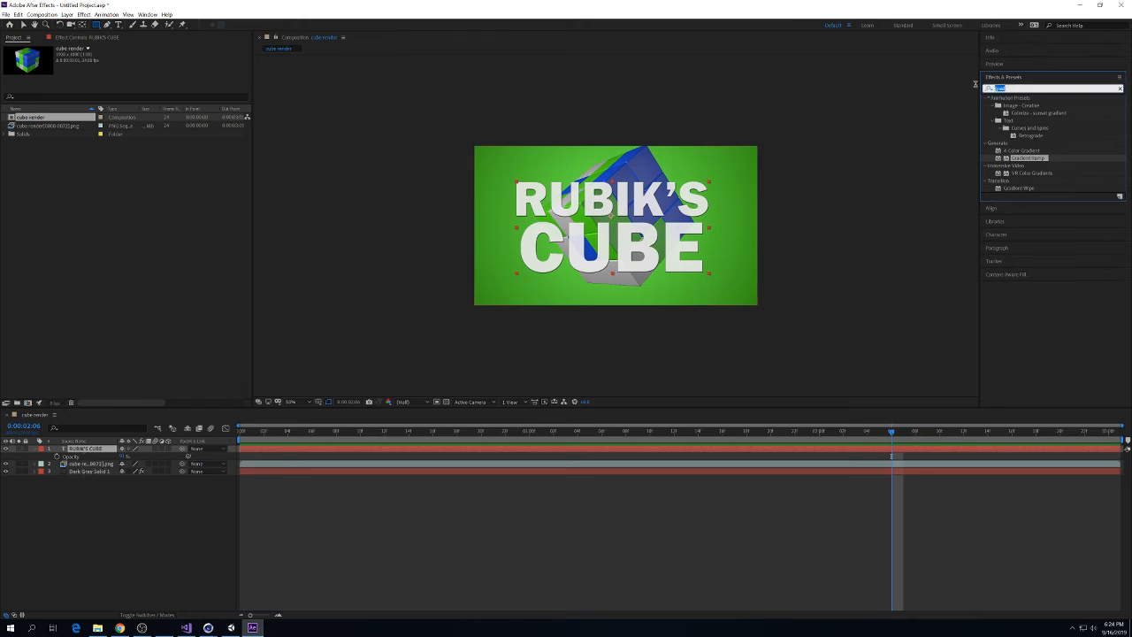
text(anim)
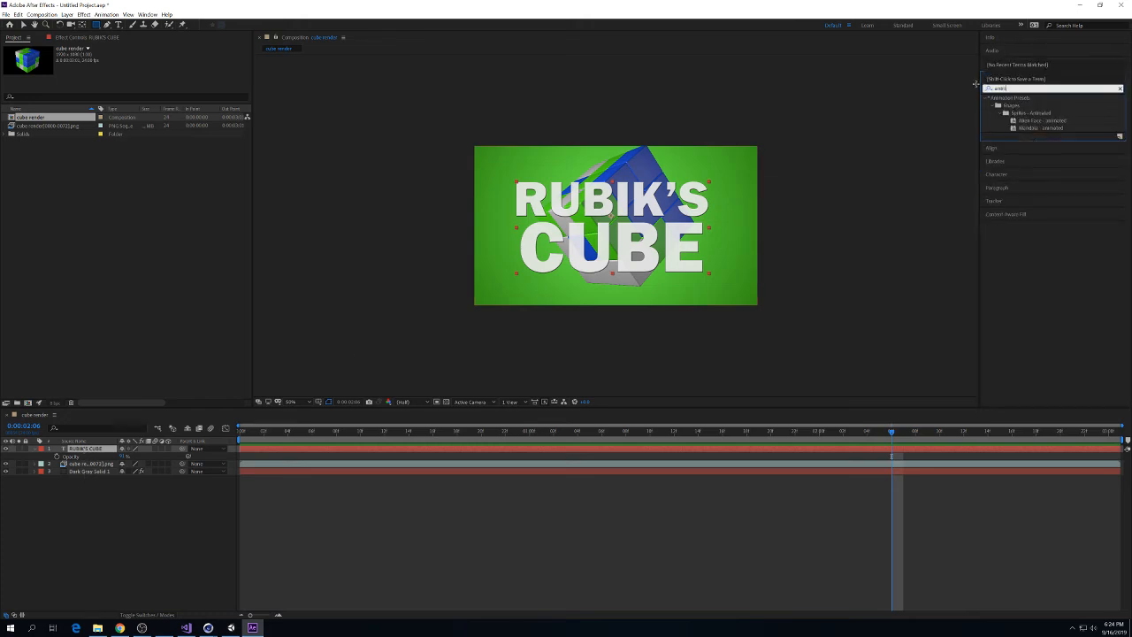
text(ated)
key(BackSpace)
text(in)
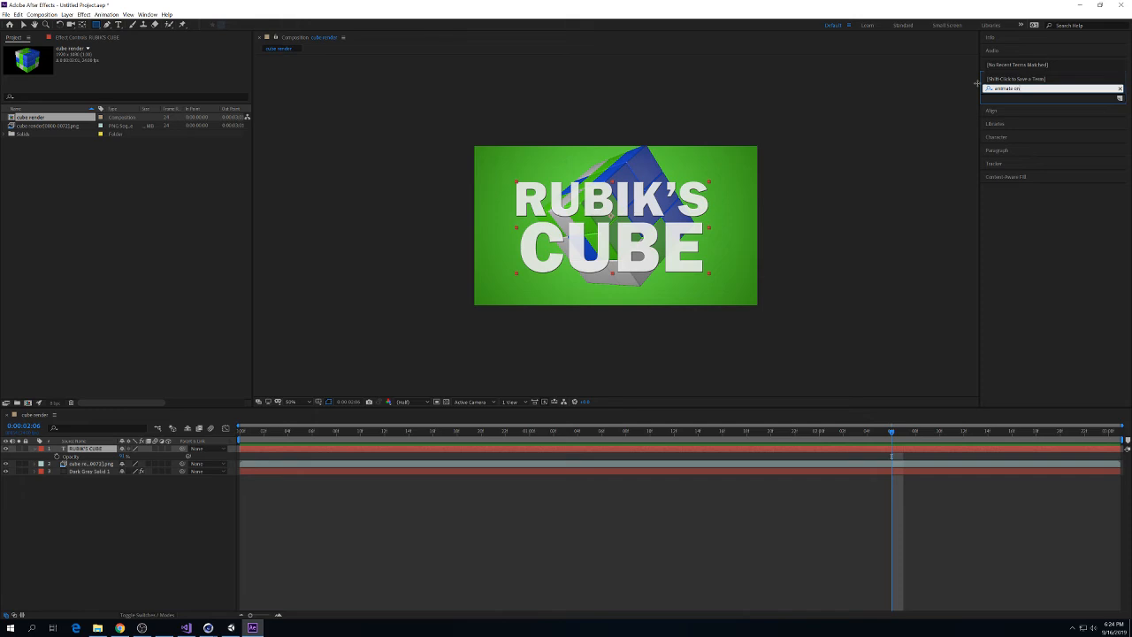
key(ctrl+a)
key(BackSpace)
text(on)
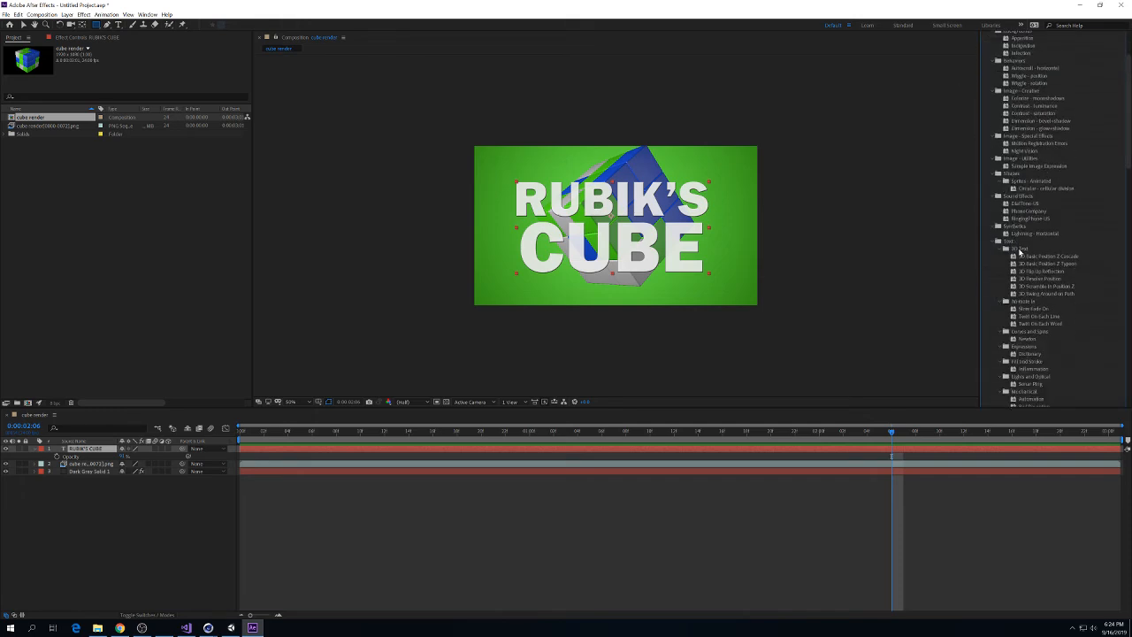
scroll(1026, 239, down, 5)
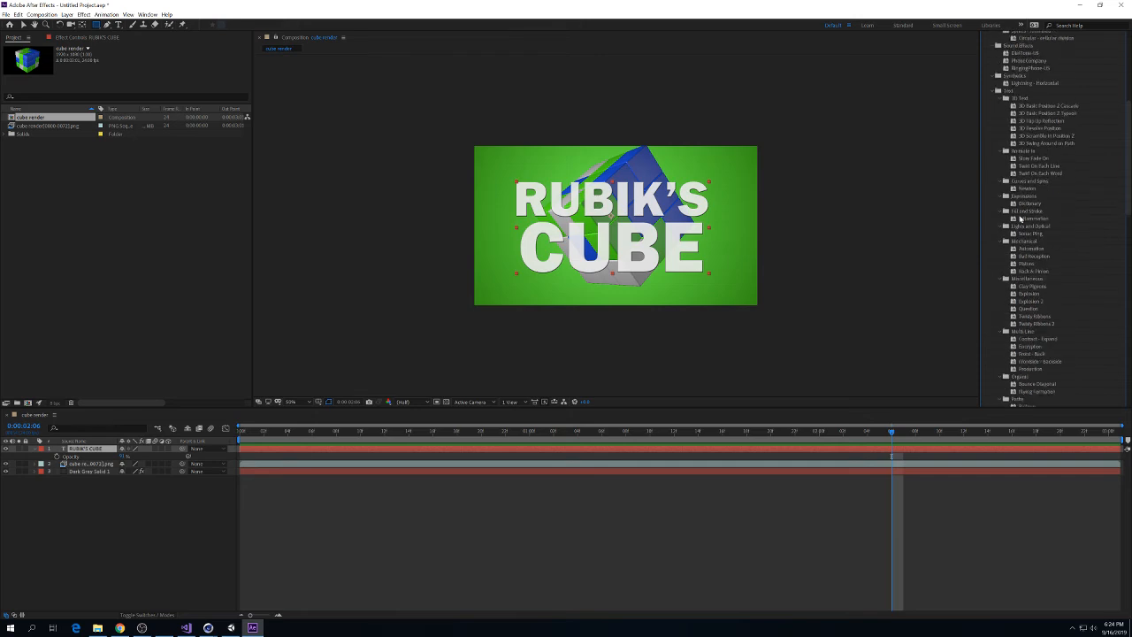
scroll(1024, 173, up, 5)
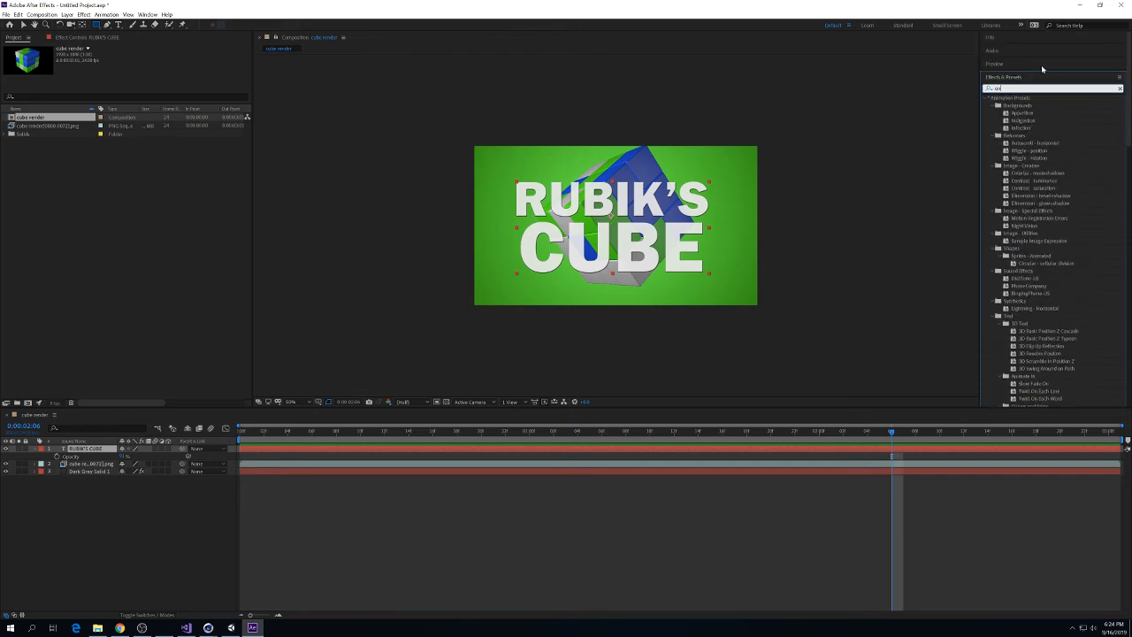
Apply the Fade Up Characters preset to the RUBIK'S CUBE title, undo it, and reapply it from the first frame.
click(1027, 87)
text(fad)
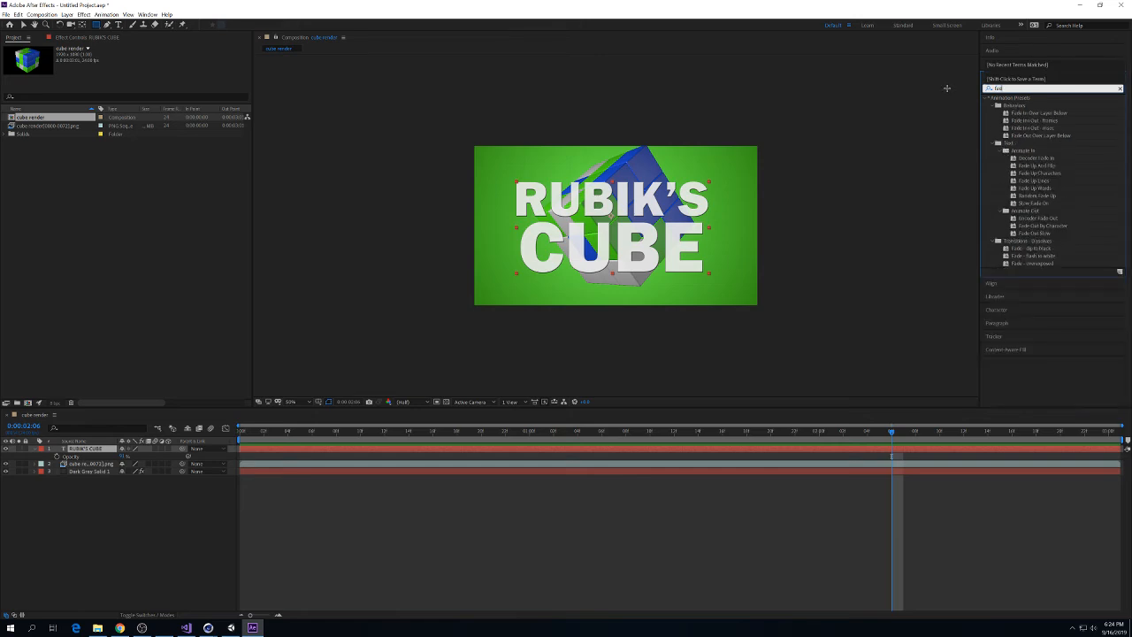
text(e up)
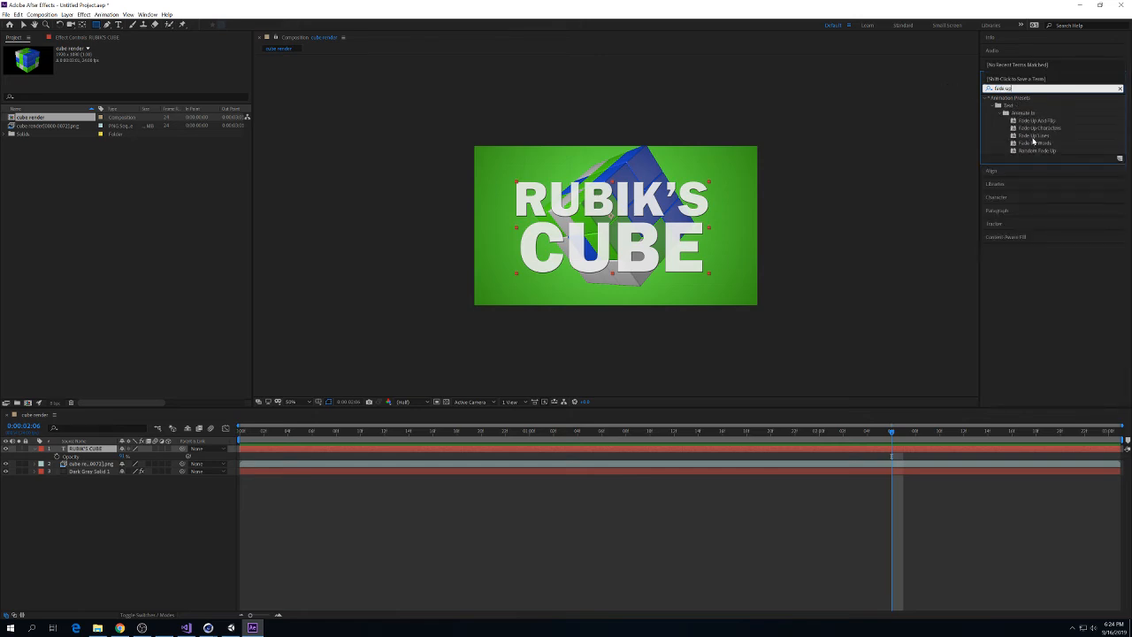
click(1034, 129)
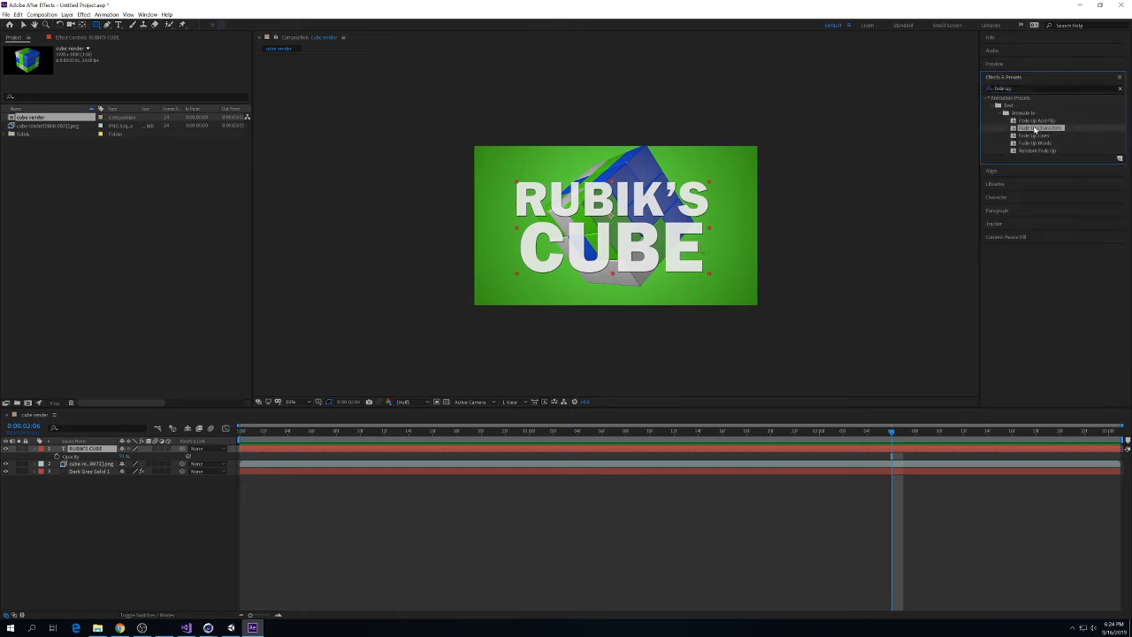
double_click(1034, 128)
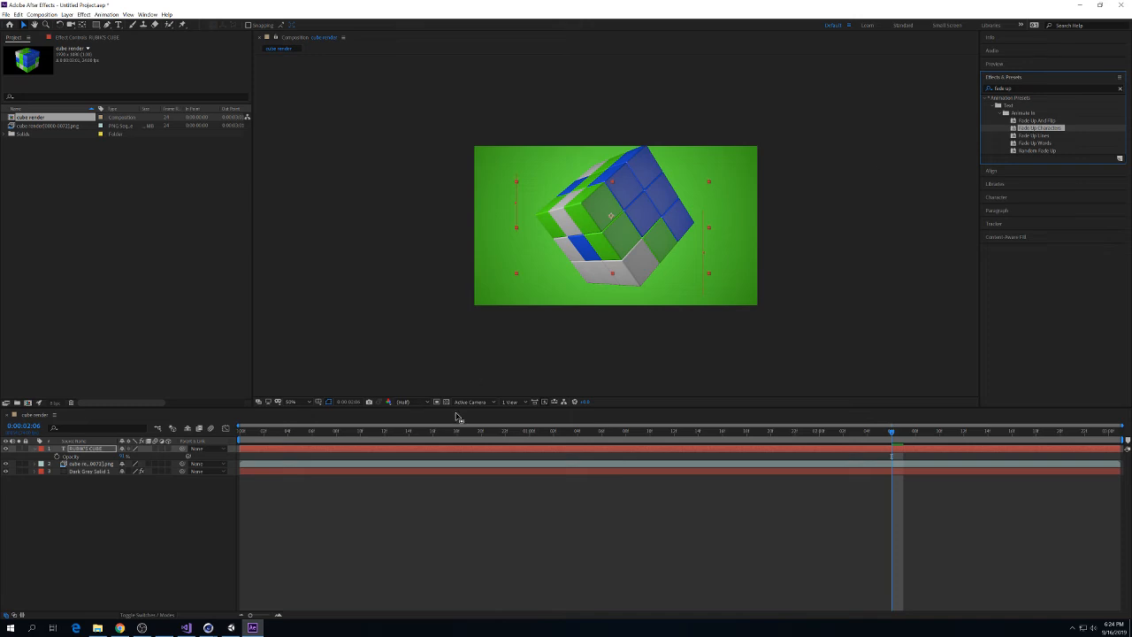
key(ctrl+z)
key(Home)
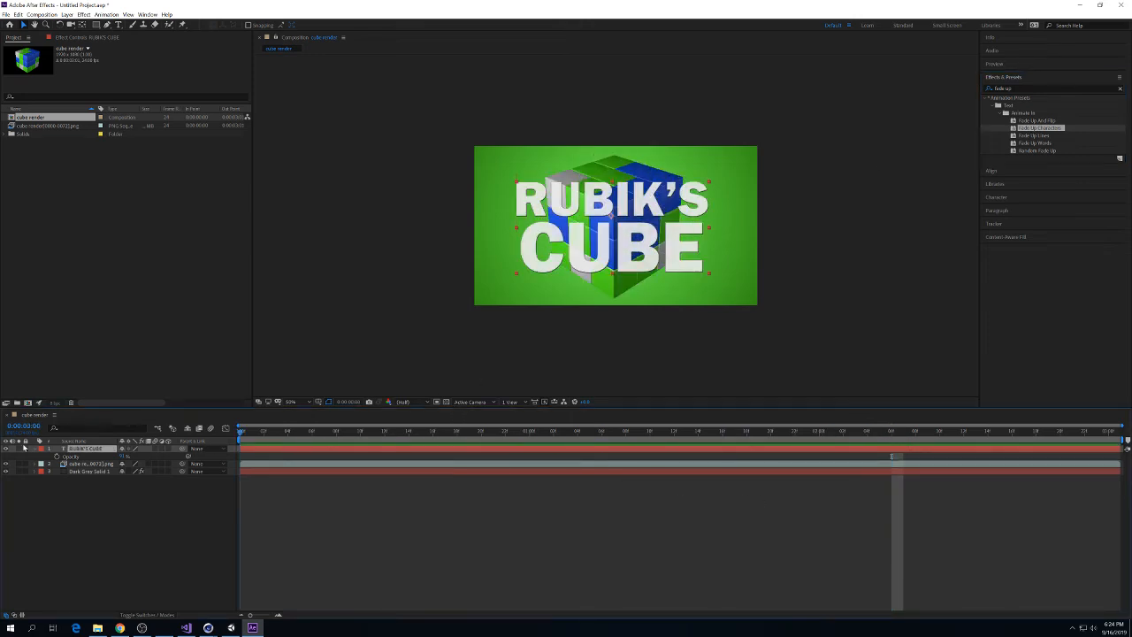
double_click(1034, 129)
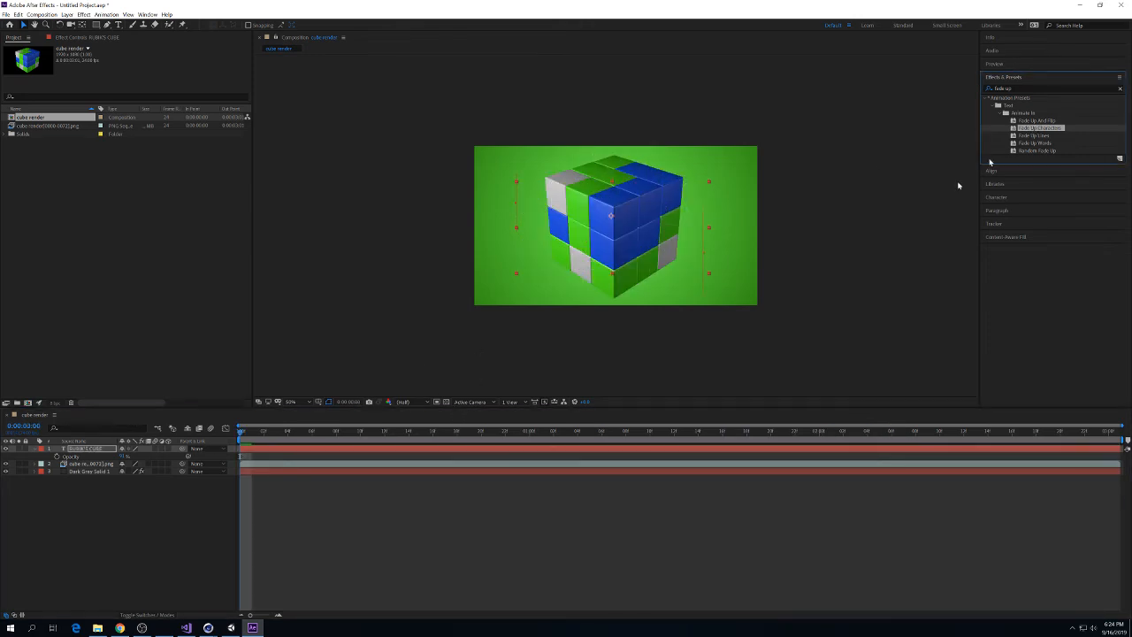
Preview the title's character fade-in animation and return to the first frame.
key(space)
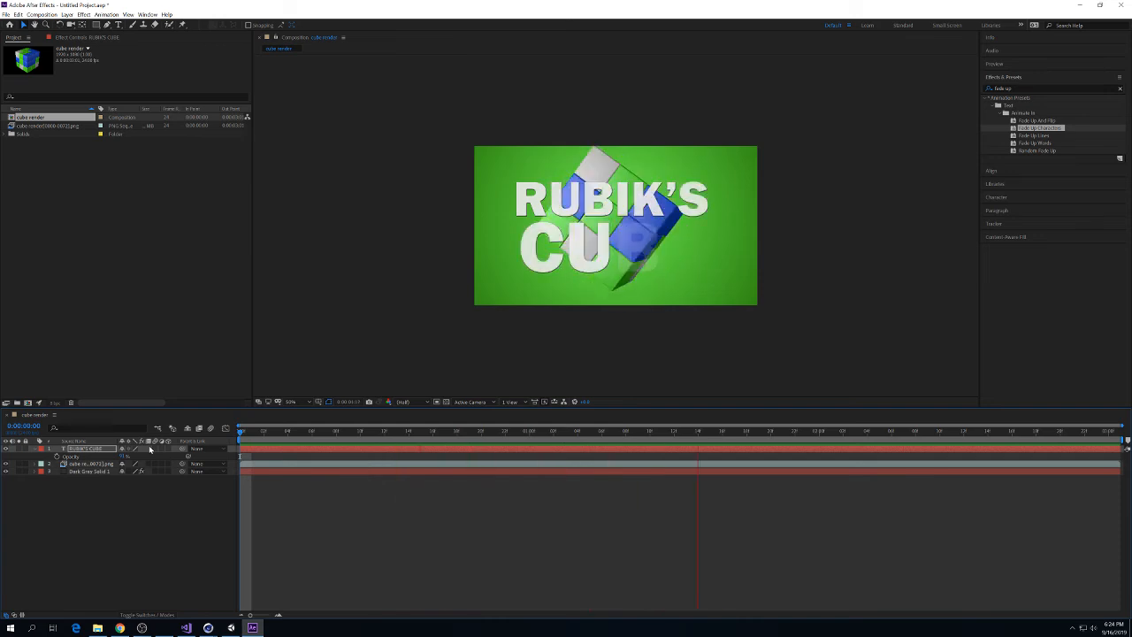
key(space)
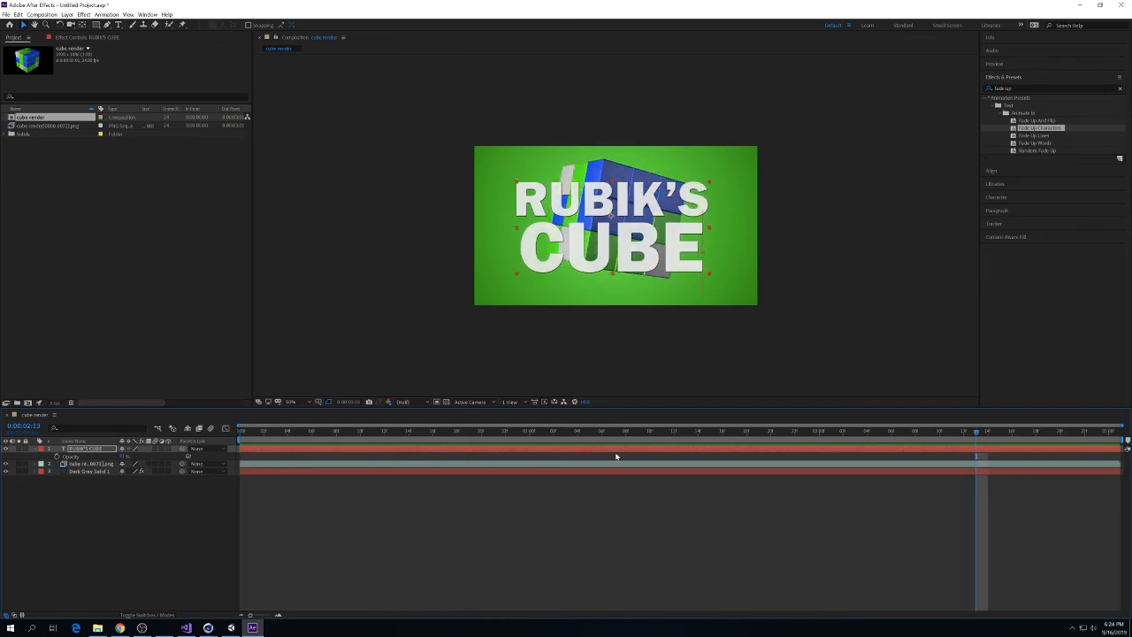
drag(567, 433, 212, 438)
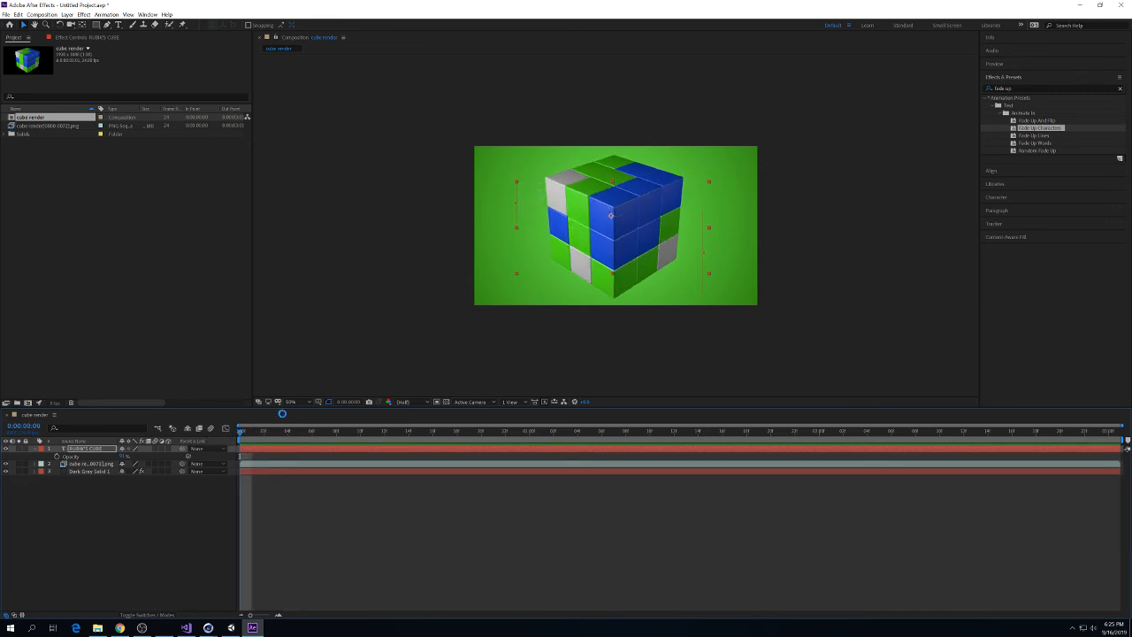
Try to send the cube render composition to the Adobe Media Encoder queue.
key(ctrl+s)
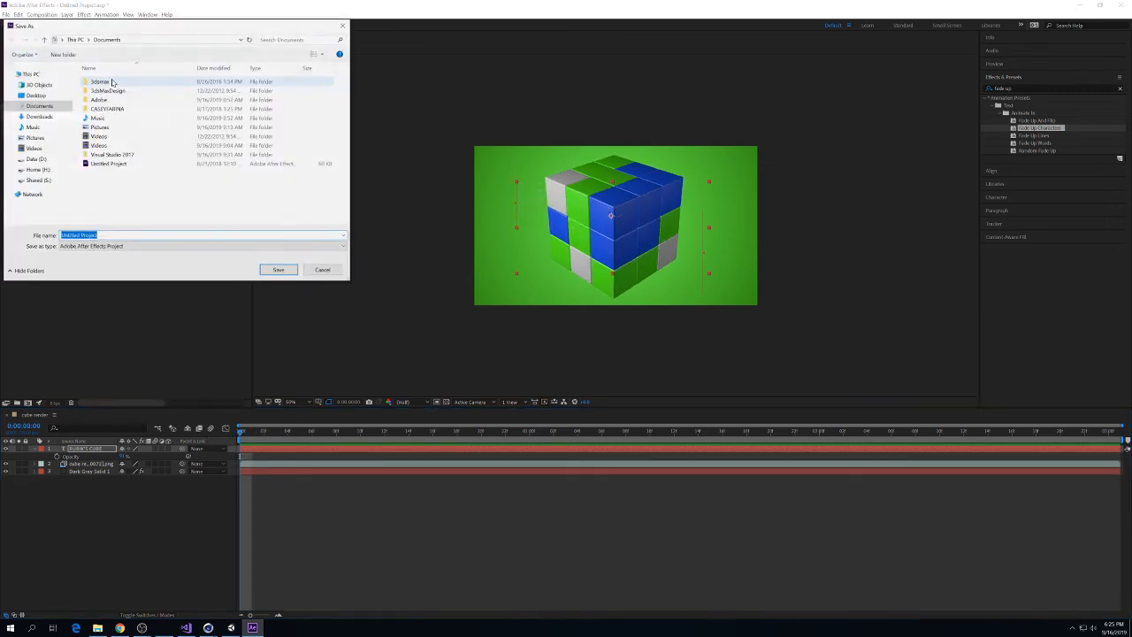
click(323, 270)
click(39, 15)
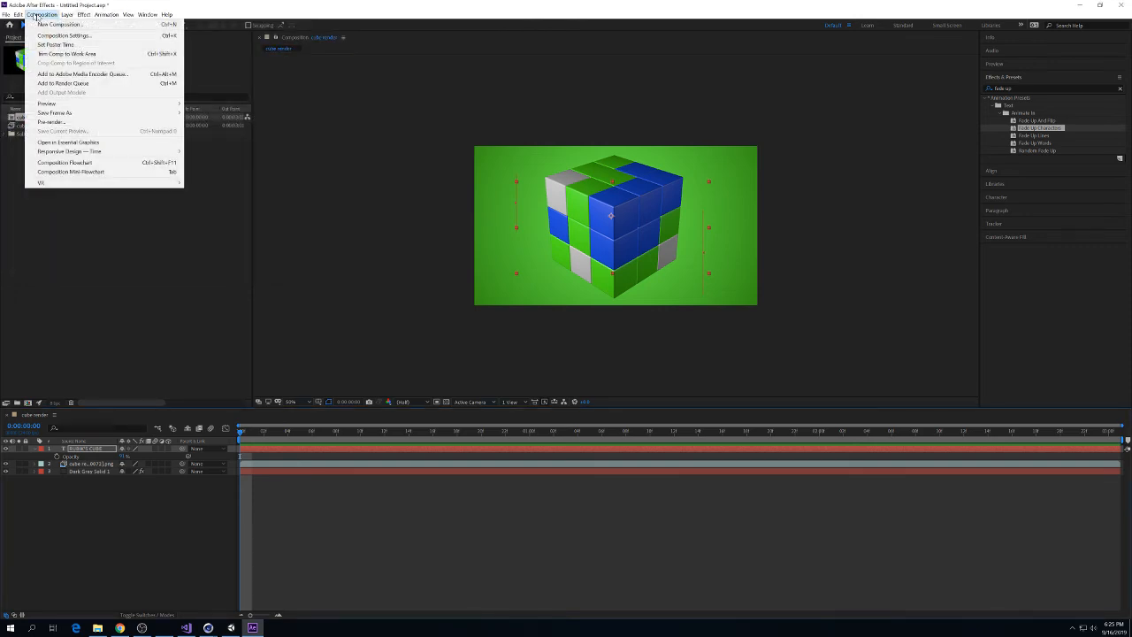
click(67, 74)
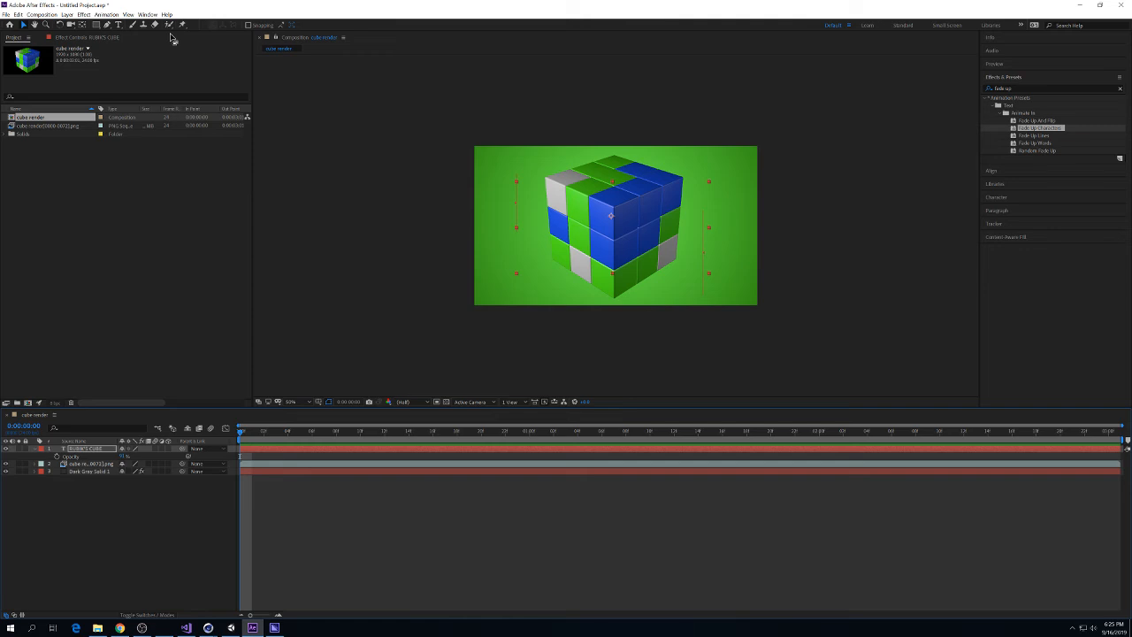
click(6, 14)
mouse_move(18, 14)
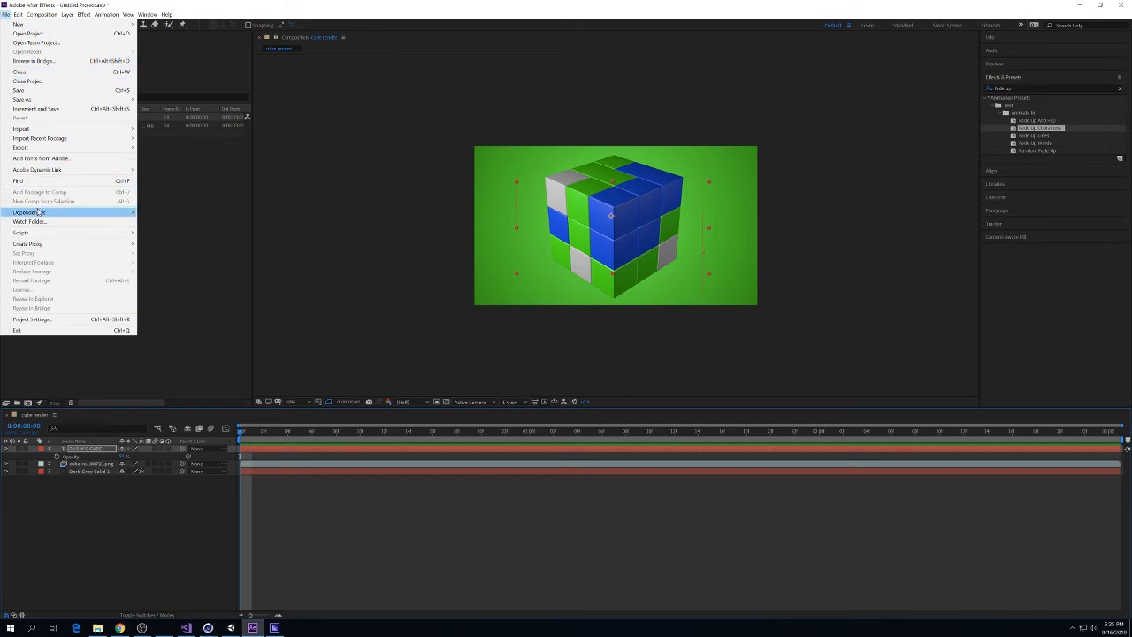
mouse_move(39, 213)
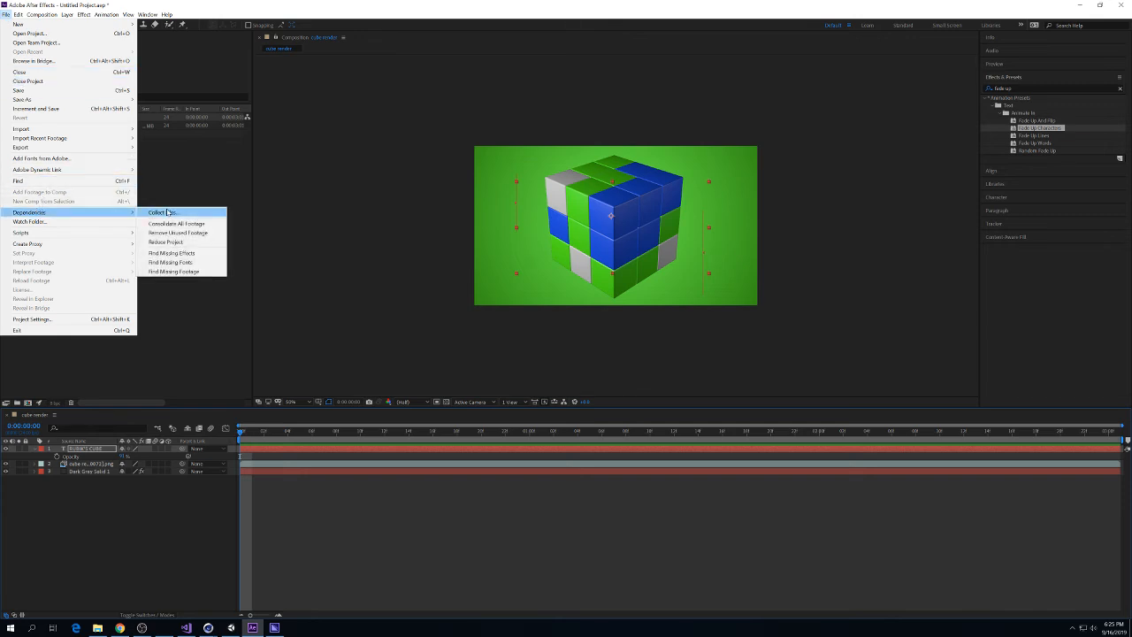
click(332, 18)
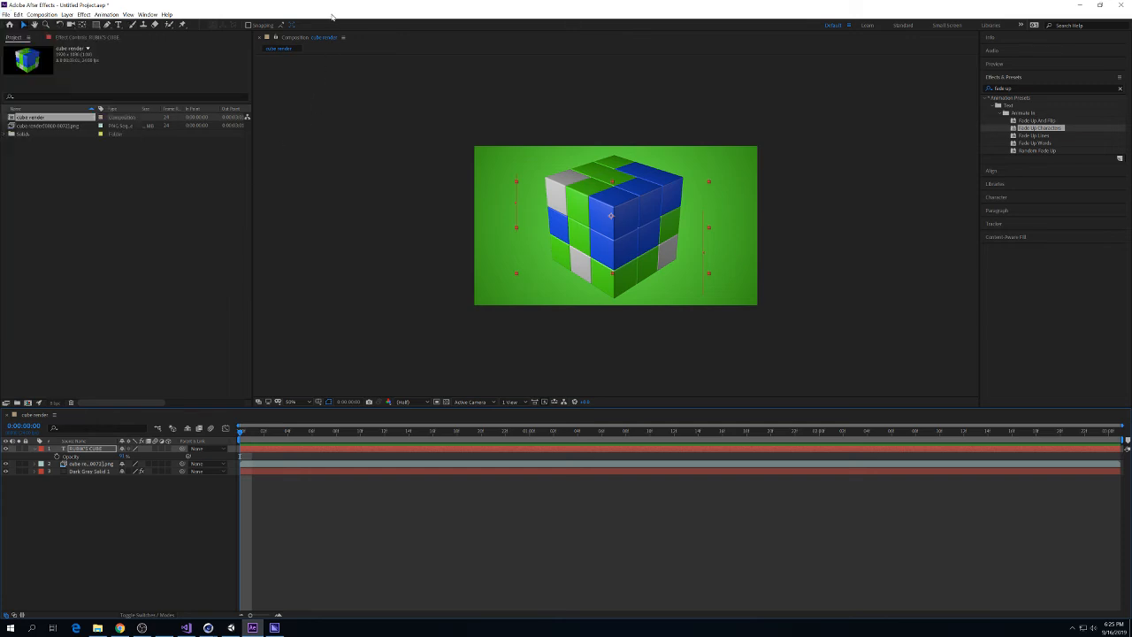
Add the cube render composition to the Adobe Media Encoder queue and switch to Media Encoder.
click(42, 14)
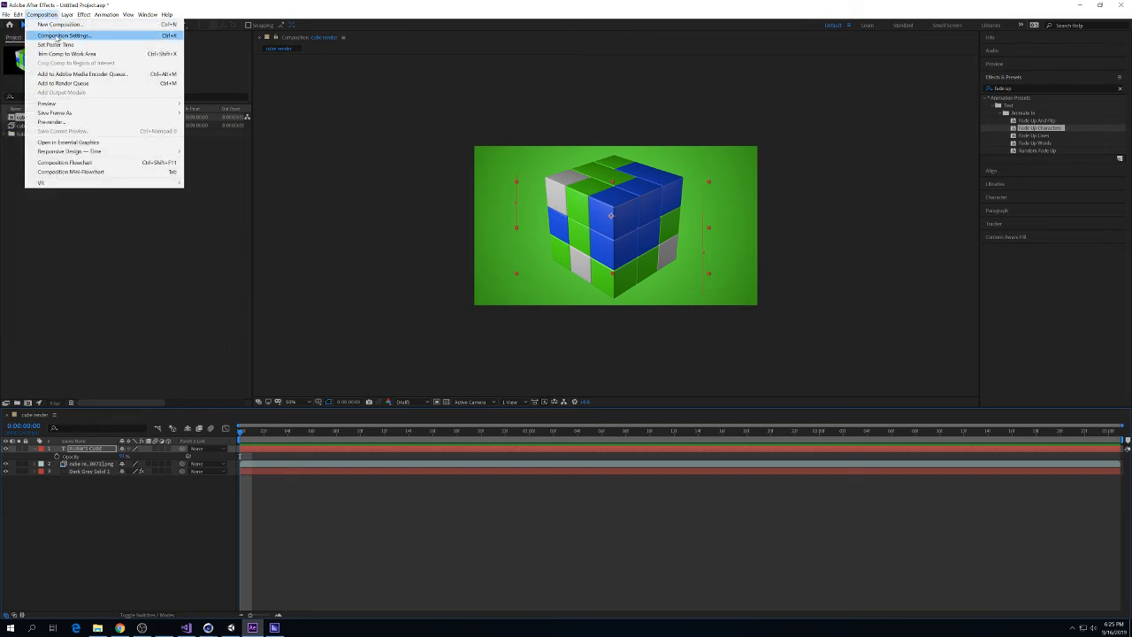
click(64, 73)
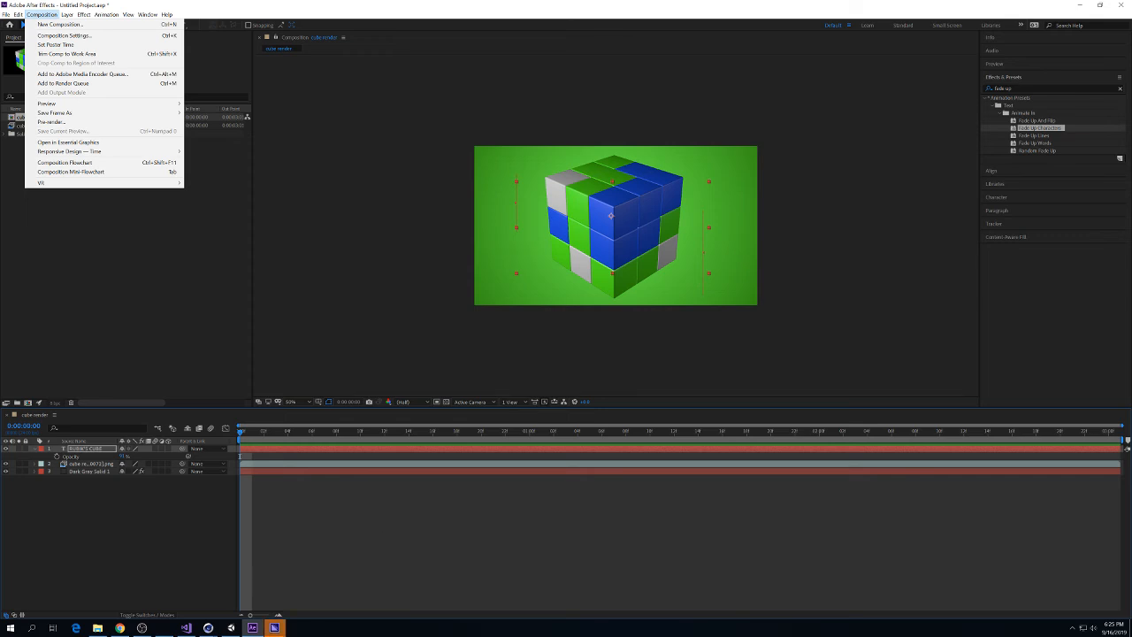
click(275, 629)
click(764, 253)
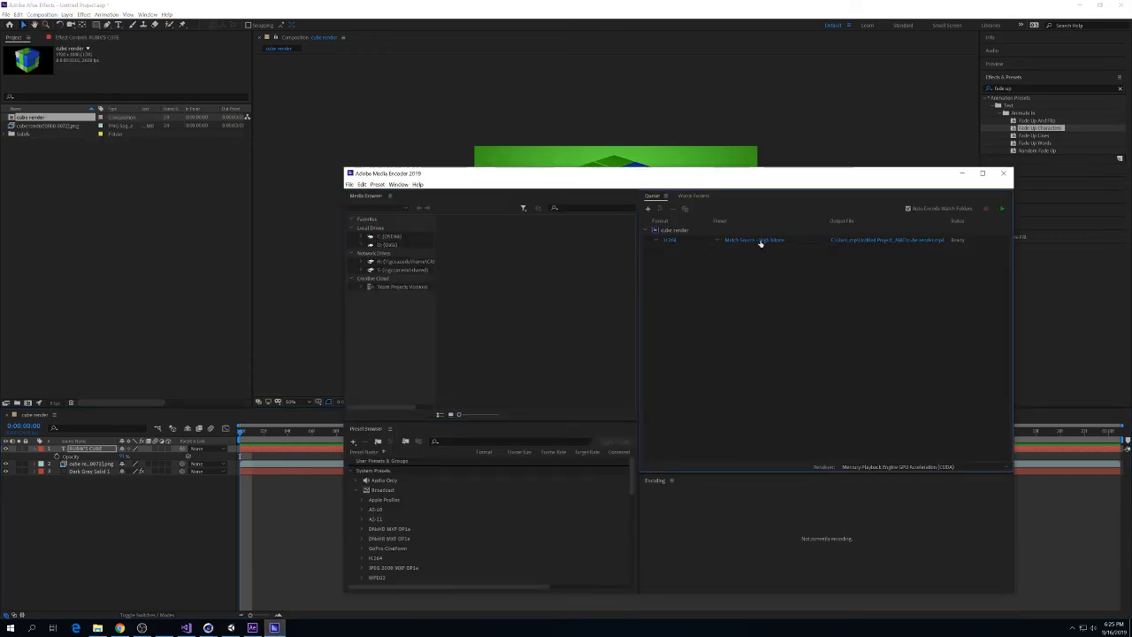
Find the Vimeo 1080p Full HD preset and add it as an output for the queued cube render composition.
click(477, 442)
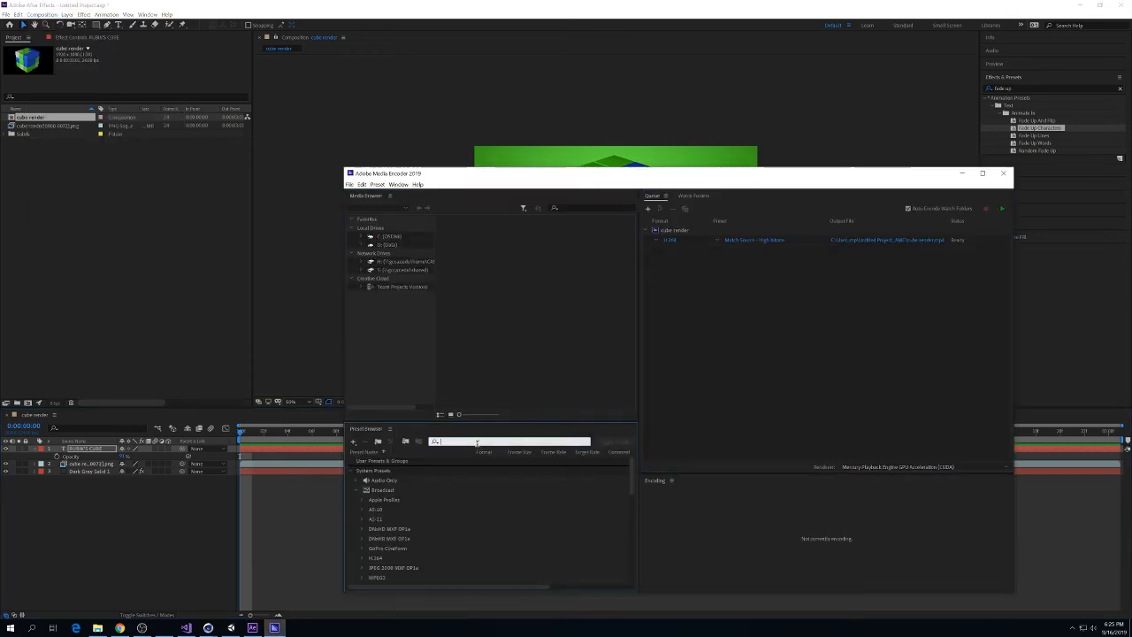
text(vimeo)
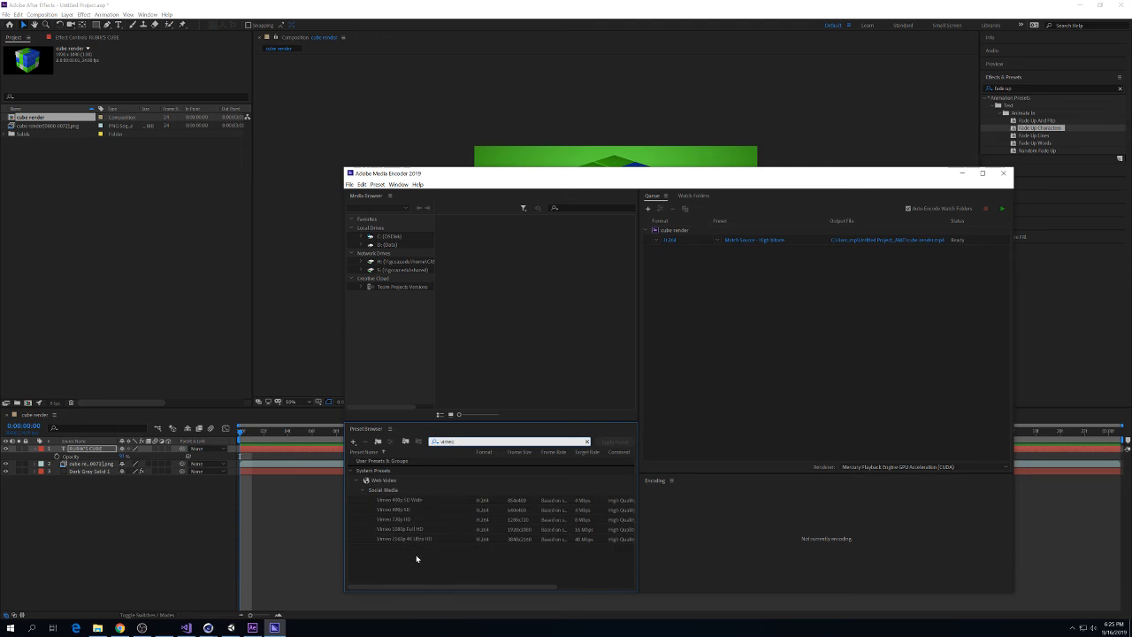
drag(417, 532, 764, 251)
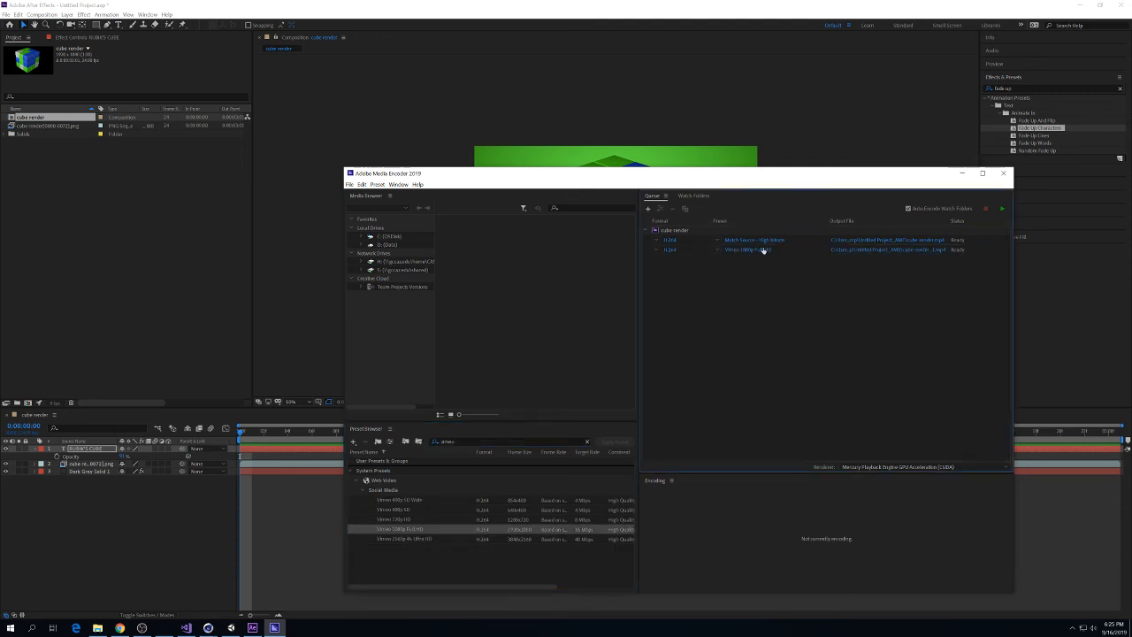
Remove the Match Source output from the cube render entry in the queue.
click(708, 240)
key(Delete)
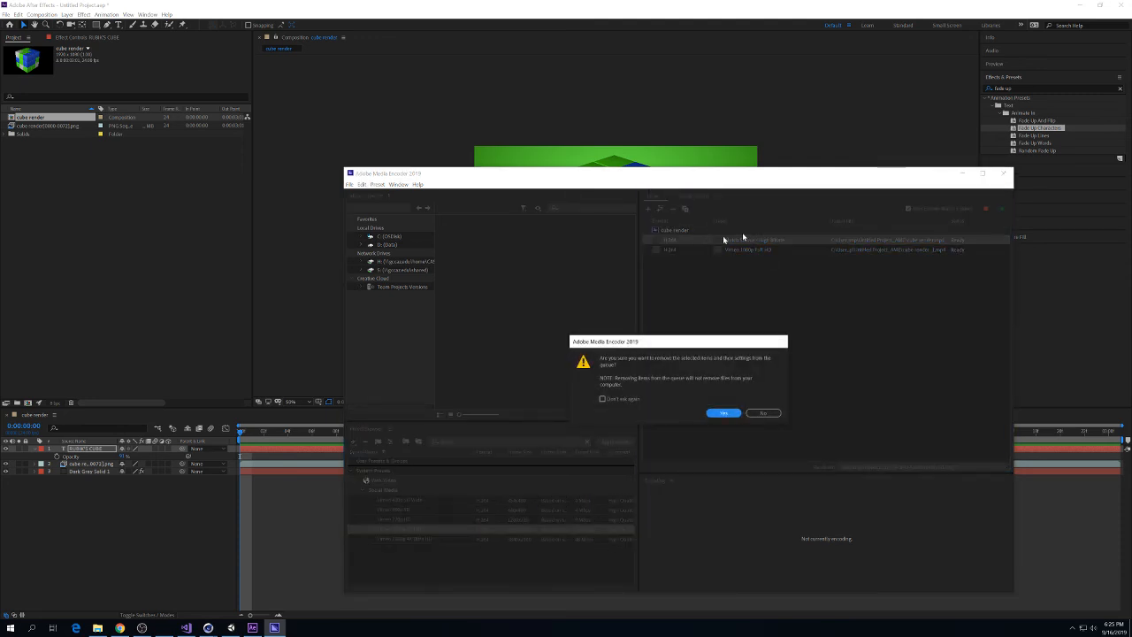
click(722, 413)
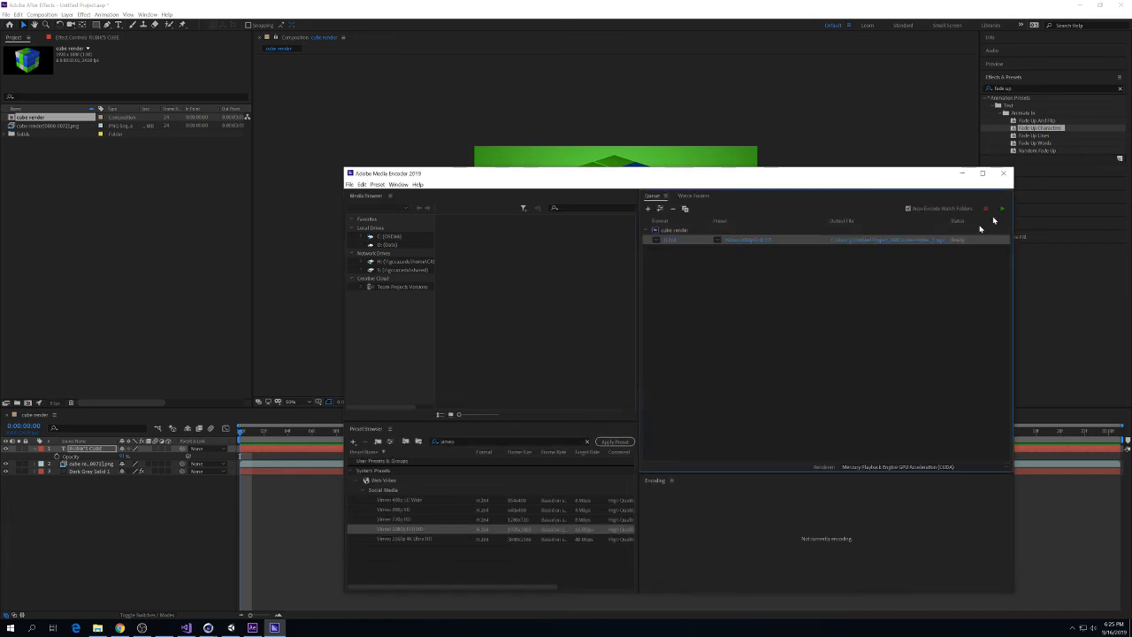
Set the queued cube render output to save as an MP4 named cube render_1 in the Desktop folder.
click(927, 241)
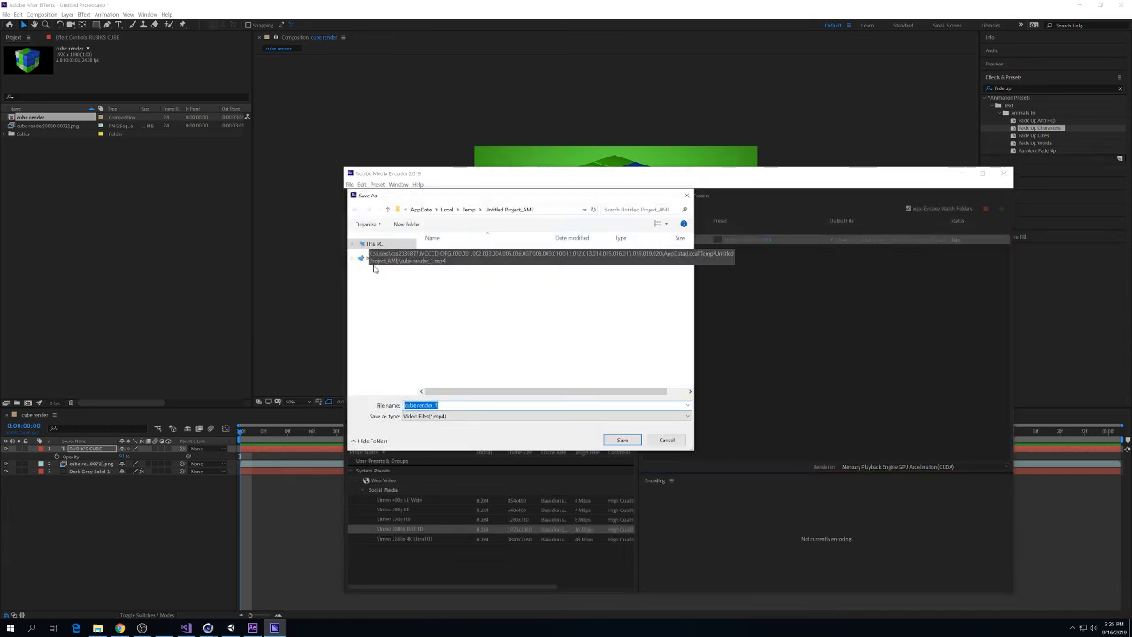
click(356, 244)
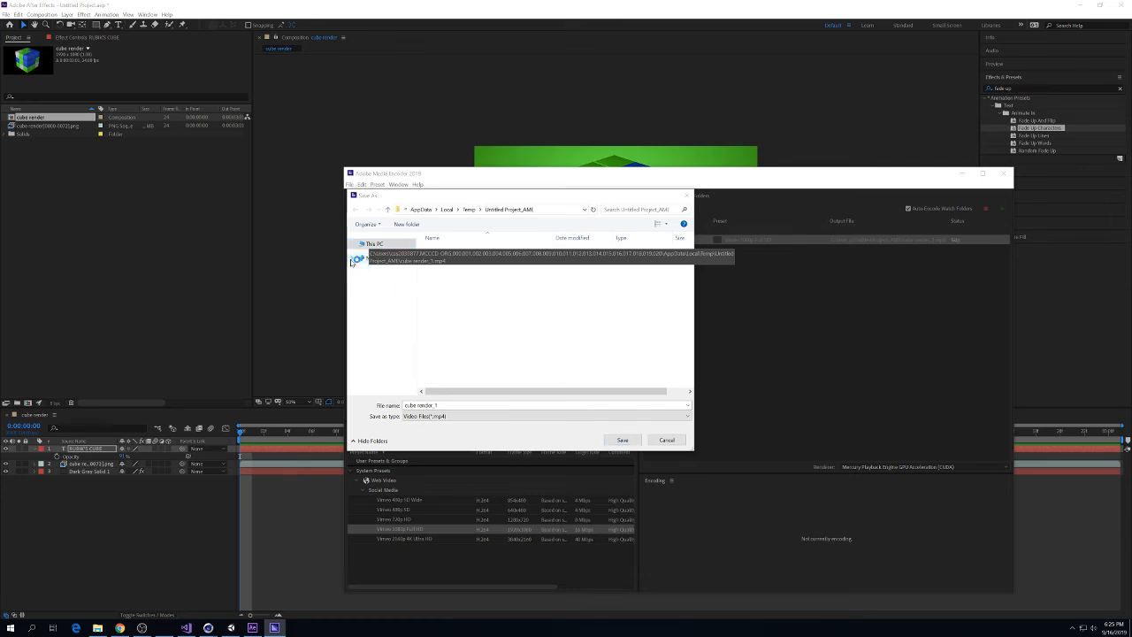
click(361, 257)
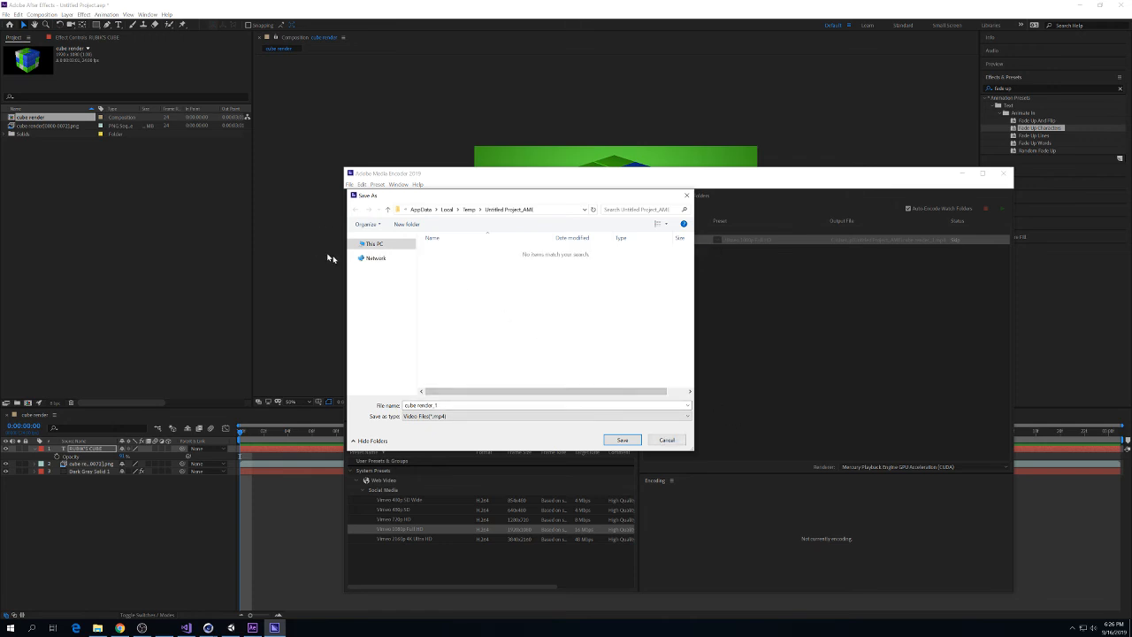
click(373, 259)
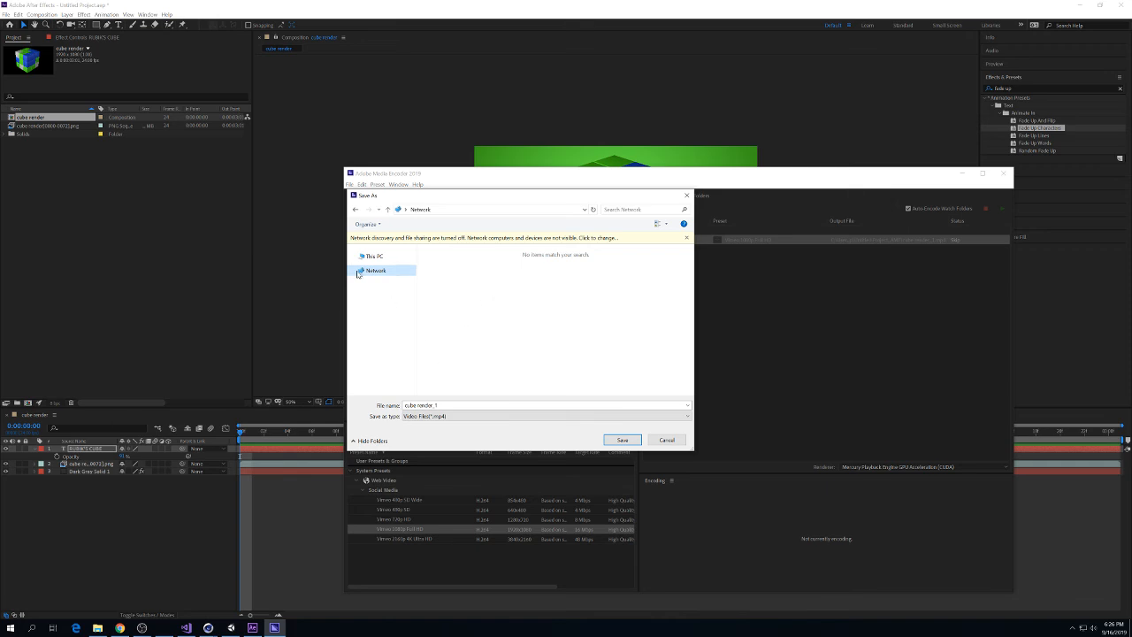
click(365, 258)
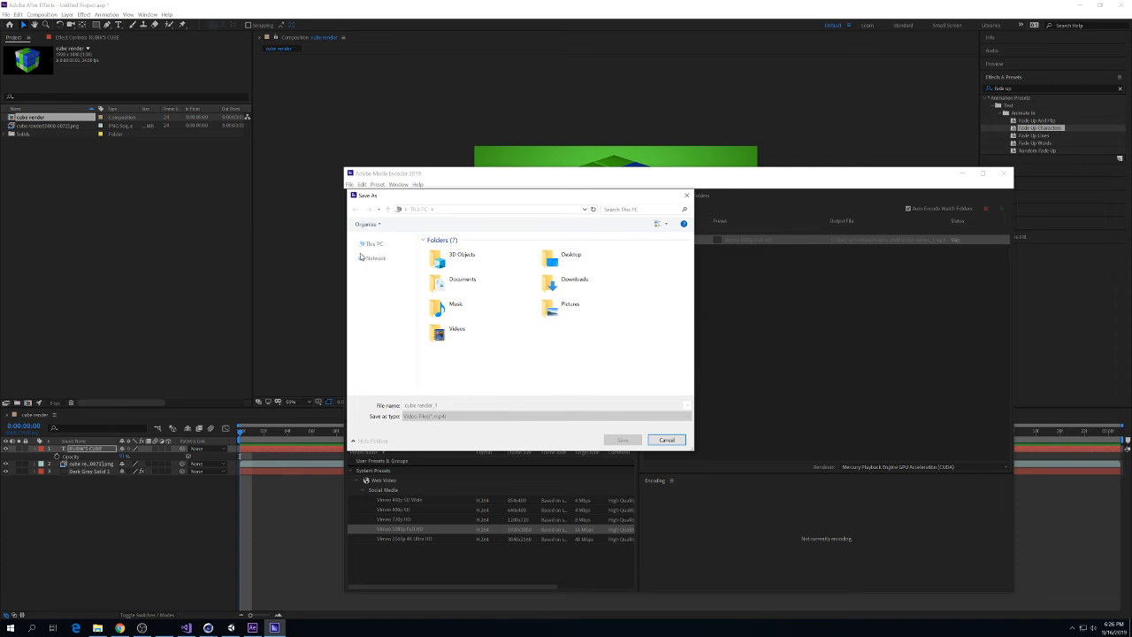
drag(545, 198, 602, 135)
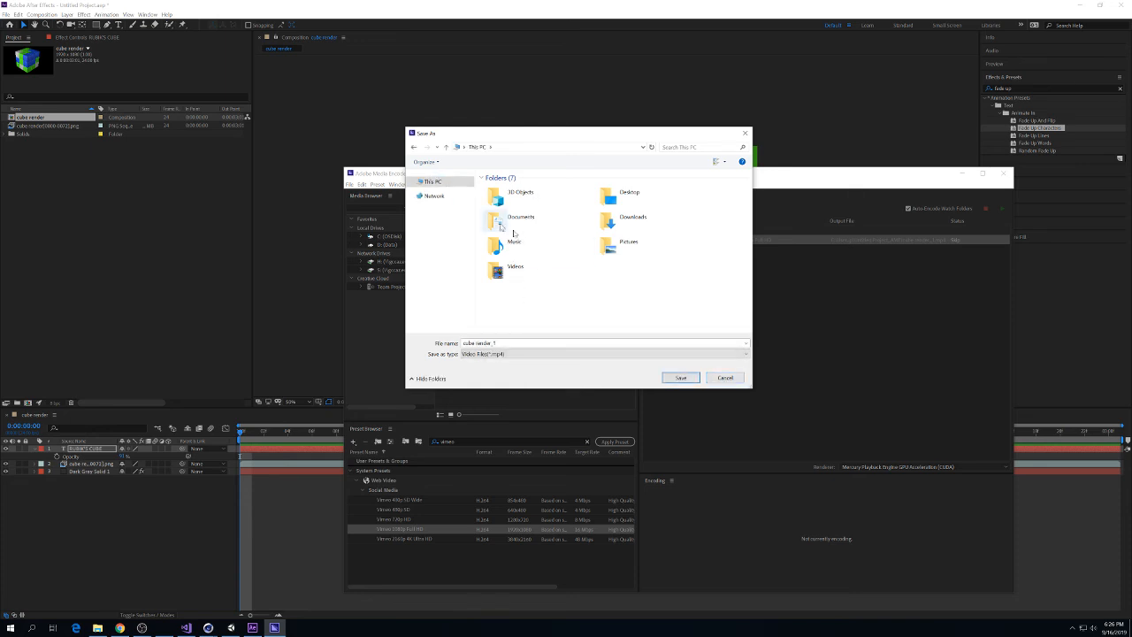
double_click(619, 196)
click(680, 377)
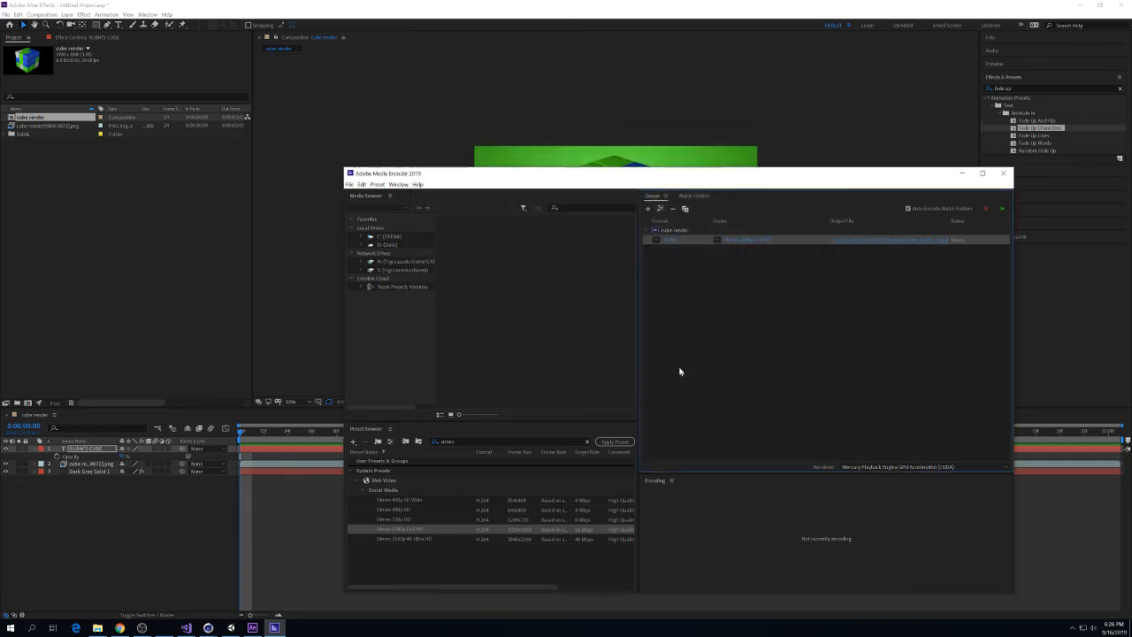
Start encoding the Media Encoder queue and return to After Effects.
click(1002, 210)
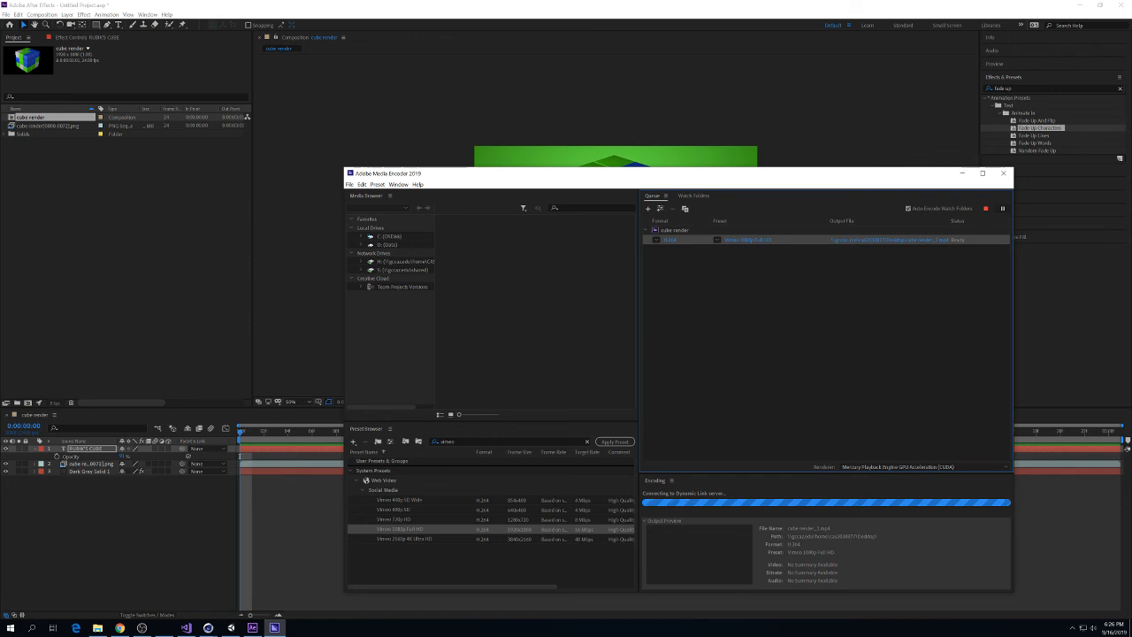
click(962, 173)
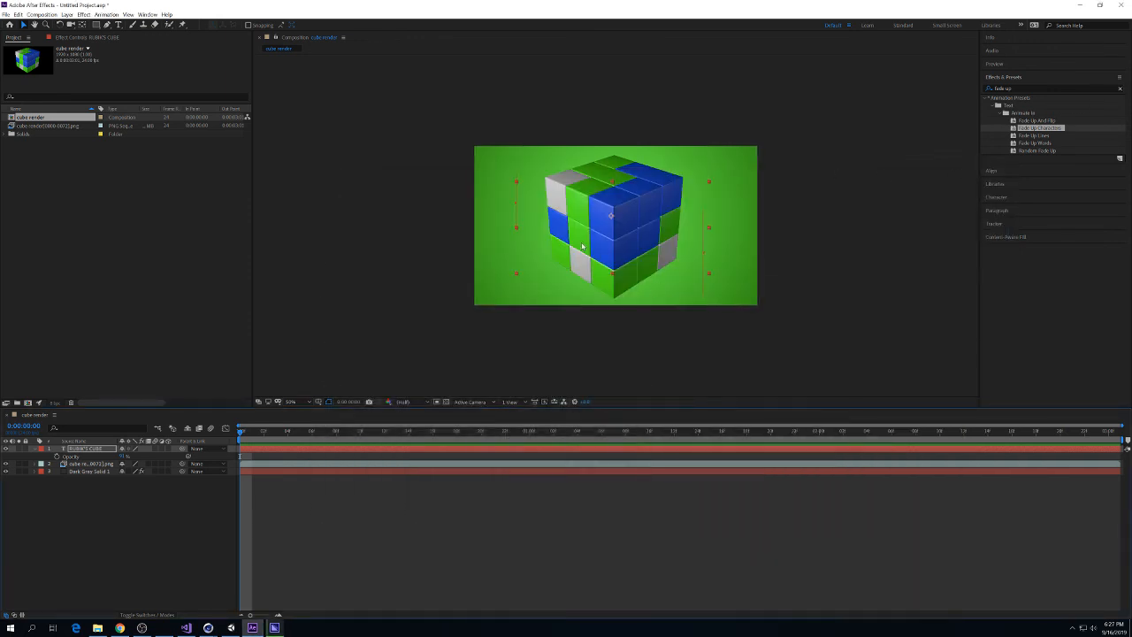
Scrub through the cube render composition and play back the cube and title animation.
drag(396, 434, 1104, 422)
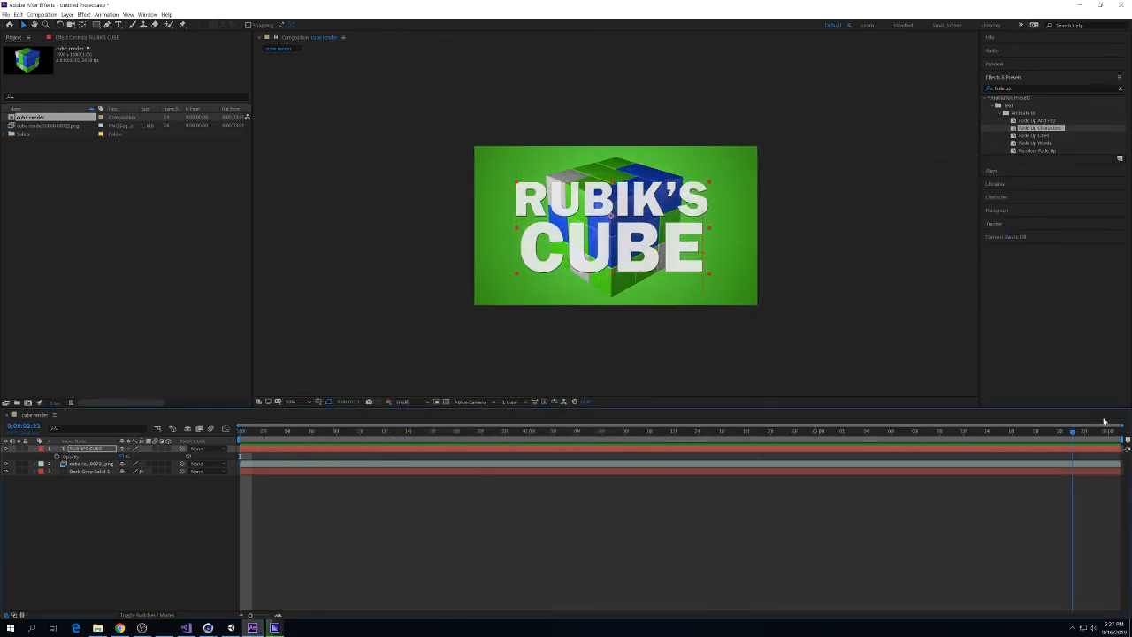
key(space)
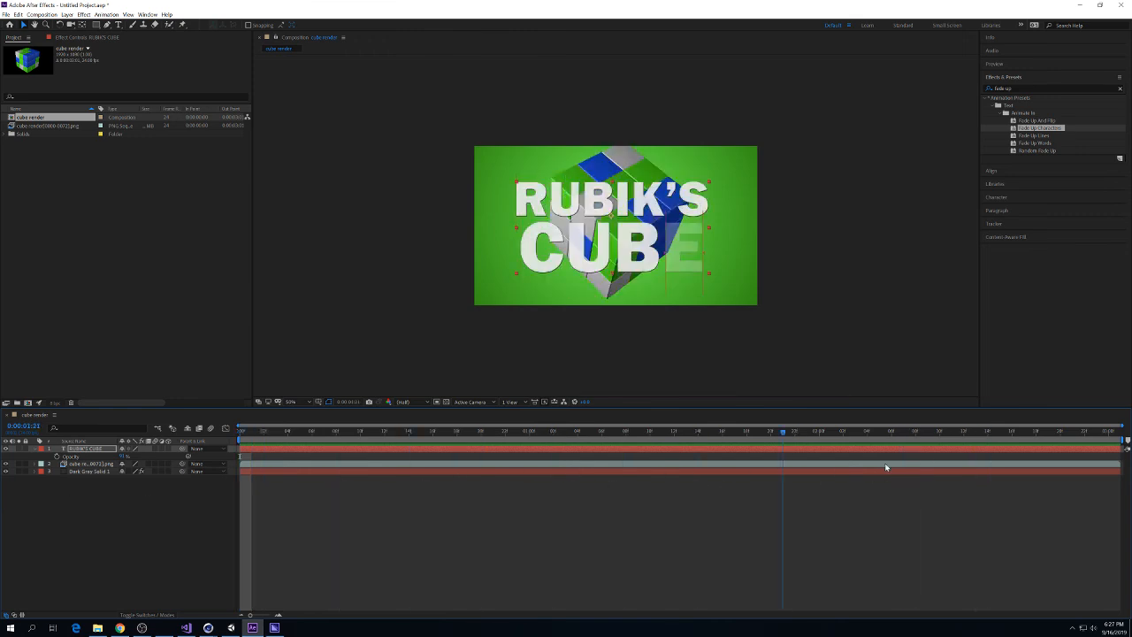
key(space)
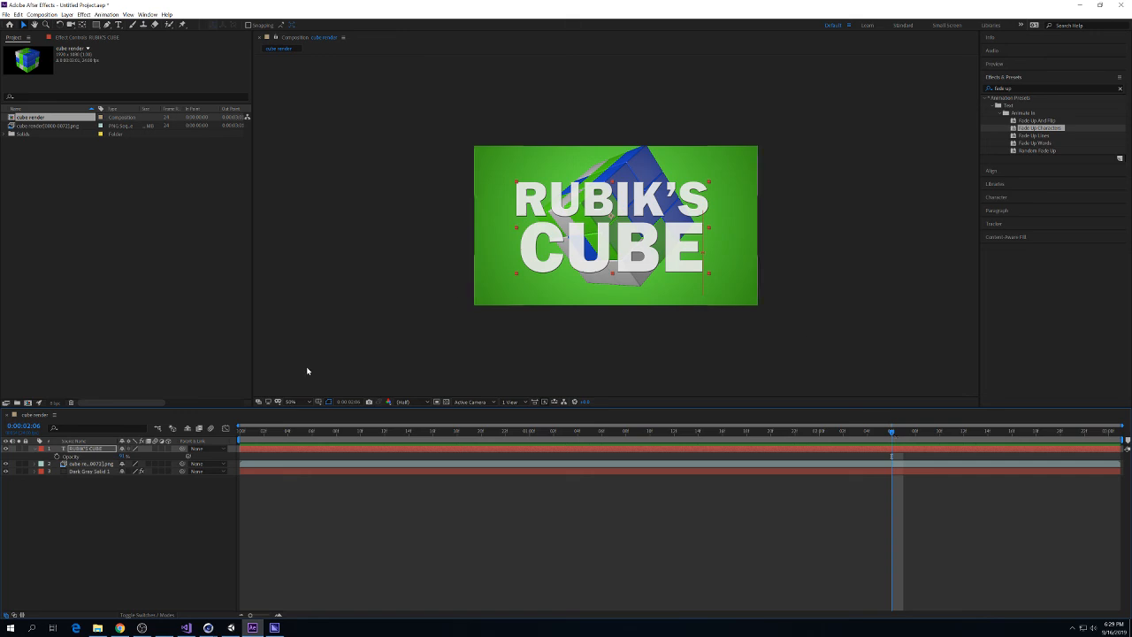
click(142, 627)
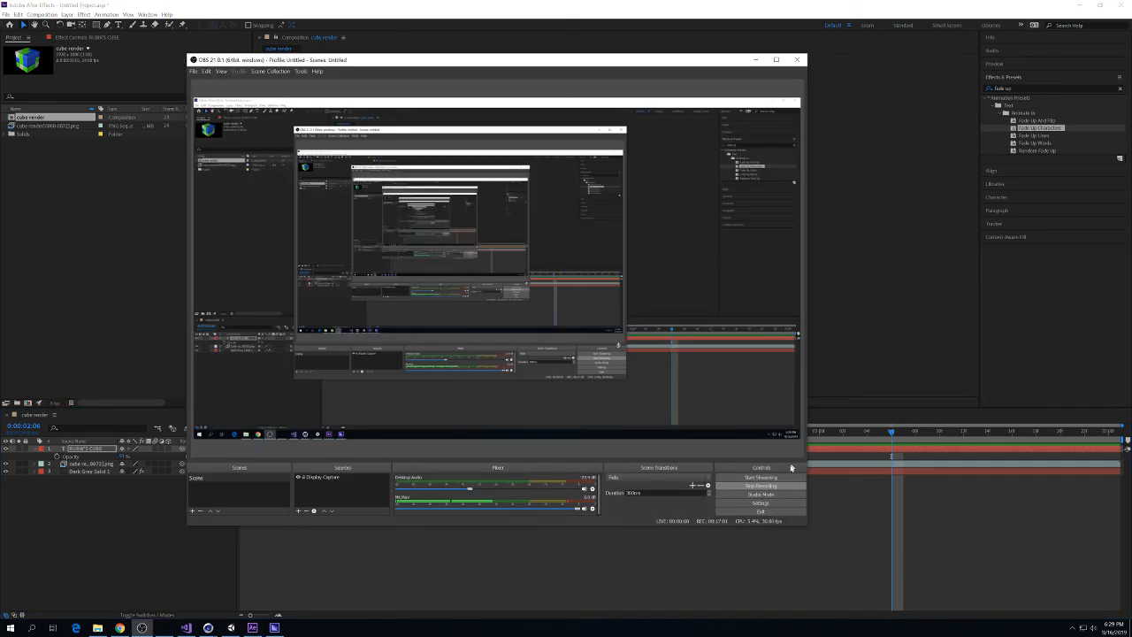